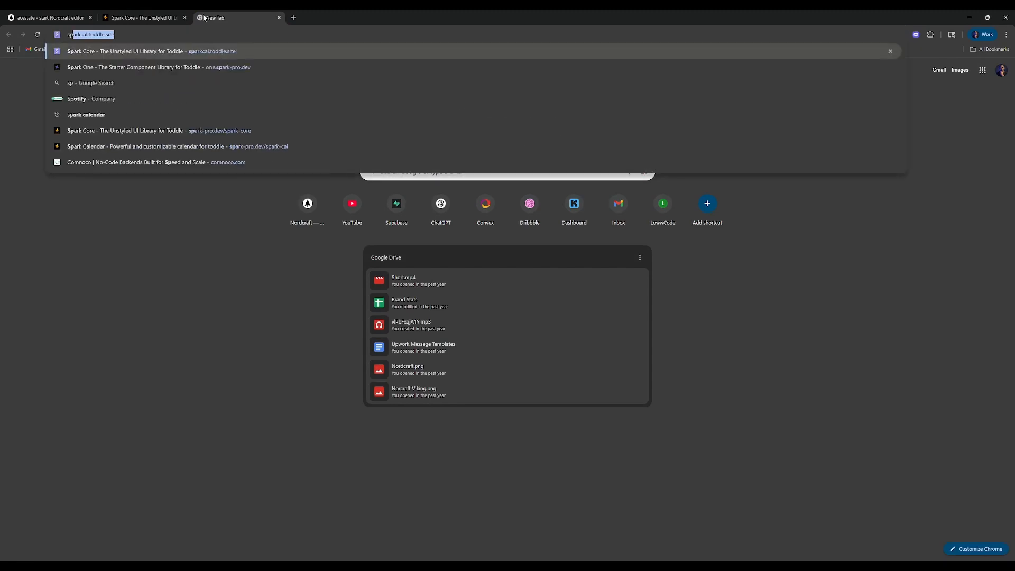
- Open the Spark One component library at one.spark-pro.dev and find its Tabs example
{"action": "key", "text": "Return"}
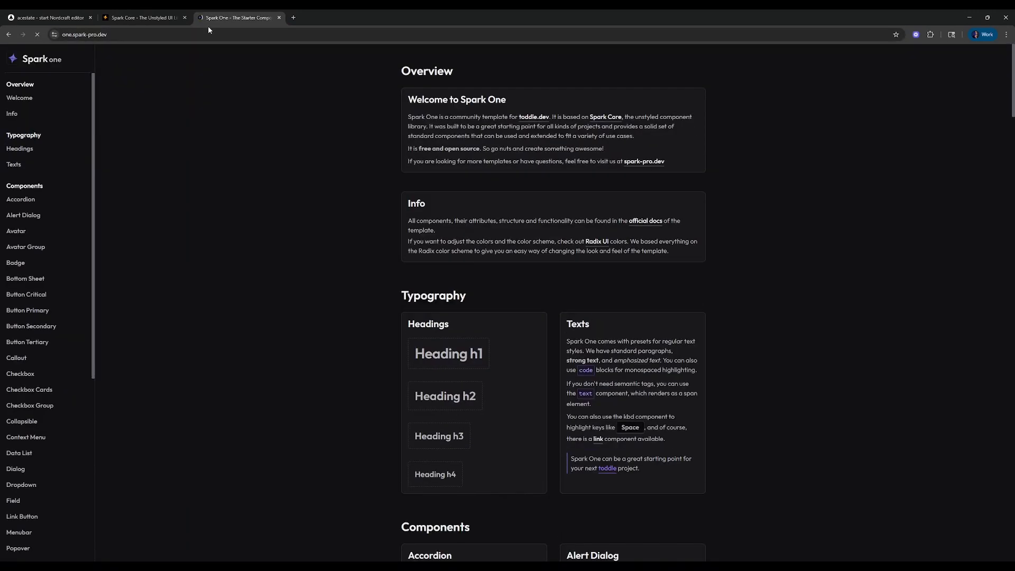
{"action": "scroll", "coordinate": [42, 389], "scroll_direction": "down", "scroll_amount": 3}
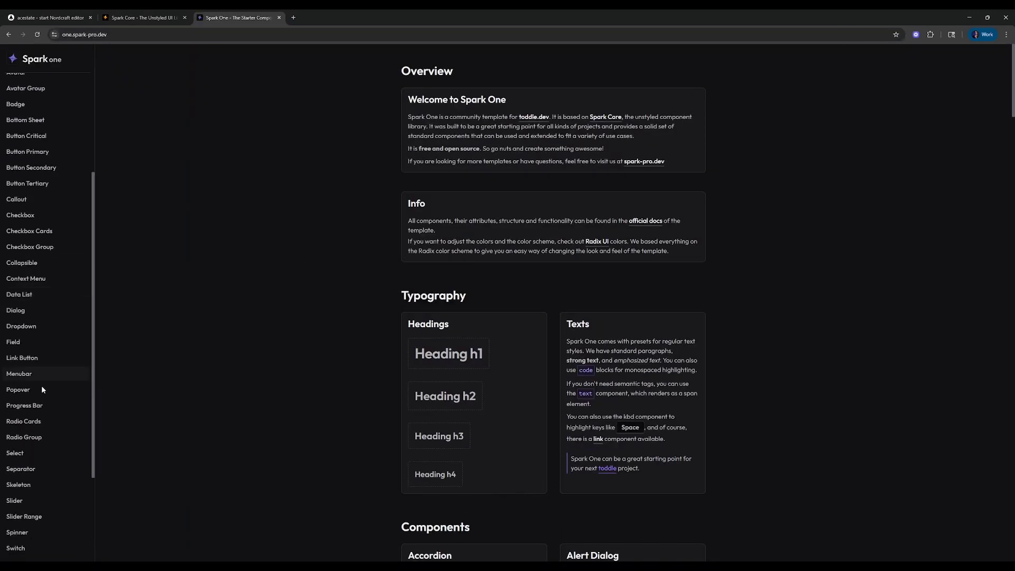
{"action": "scroll", "coordinate": [25, 505], "scroll_direction": "down", "scroll_amount": 3}
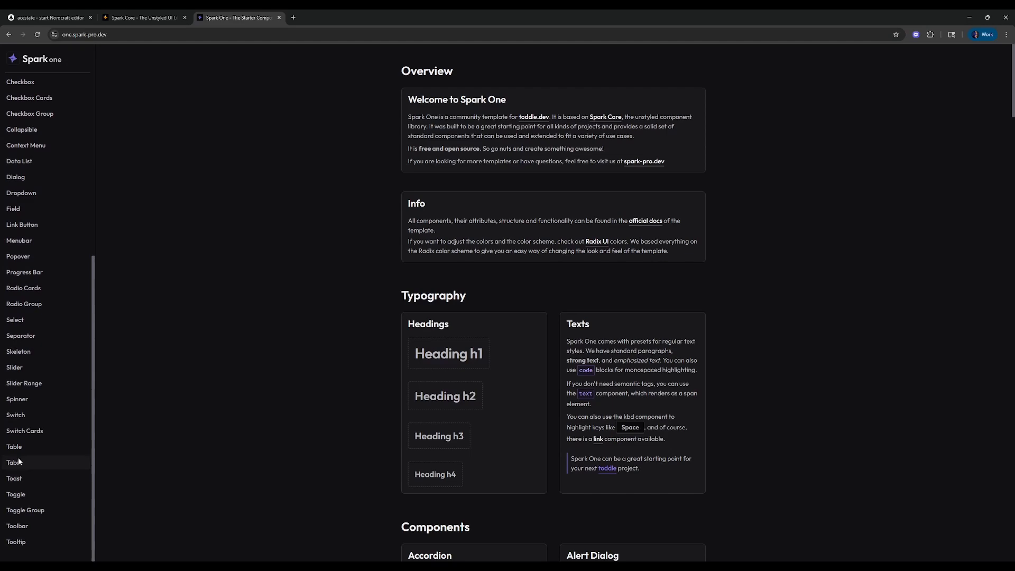
{"action": "scroll", "coordinate": [443, 372], "scroll_direction": "down", "scroll_amount": 9}
{"action": "scroll", "coordinate": [443, 372], "scroll_direction": "down", "scroll_amount": 15}
- Try out the Overview, Details and Settings tabs in the Spark One Tabs example
{"action": "left_click", "coordinate": [463, 207]}
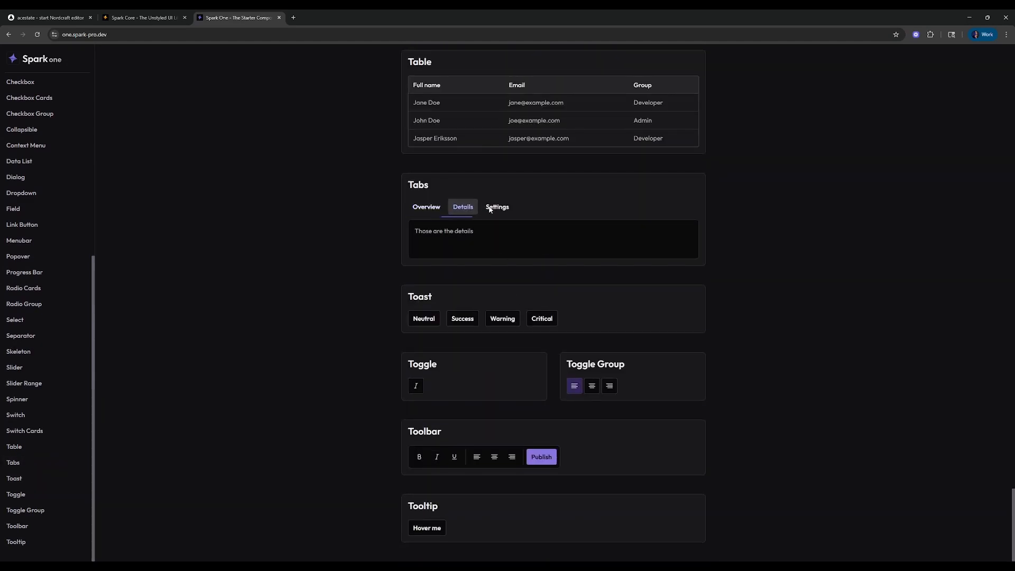
{"action": "left_click", "coordinate": [497, 207]}
{"action": "left_click", "coordinate": [436, 208]}
{"action": "left_click", "coordinate": [467, 209]}
{"action": "left_click", "coordinate": [502, 210]}
{"action": "left_click", "coordinate": [432, 210]}
{"action": "left_click", "coordinate": [465, 211]}
{"action": "left_click", "coordinate": [502, 207]}
{"action": "left_click", "coordinate": [428, 208]}
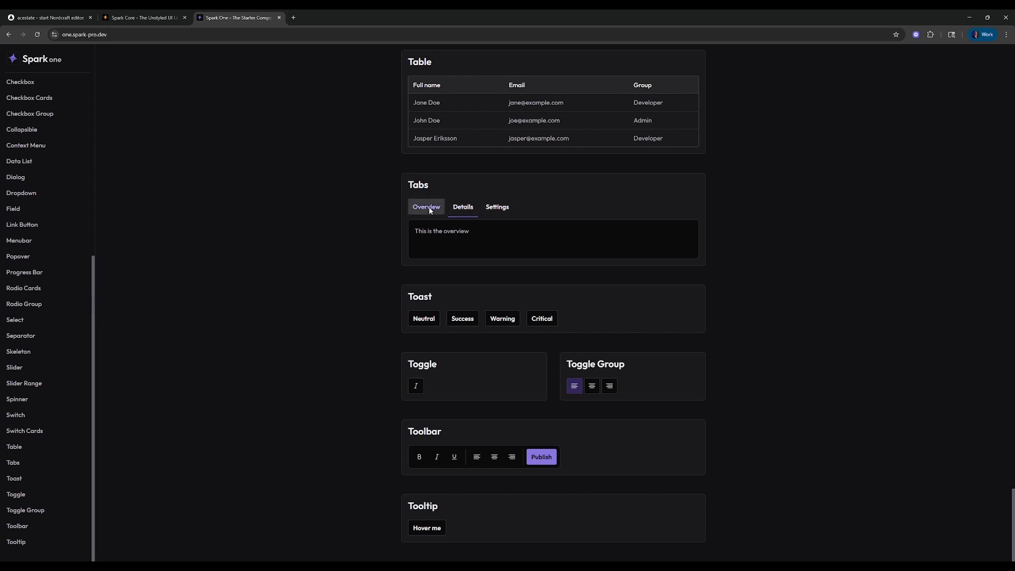
{"action": "left_click", "coordinate": [463, 208]}
{"action": "left_click", "coordinate": [486, 208]}
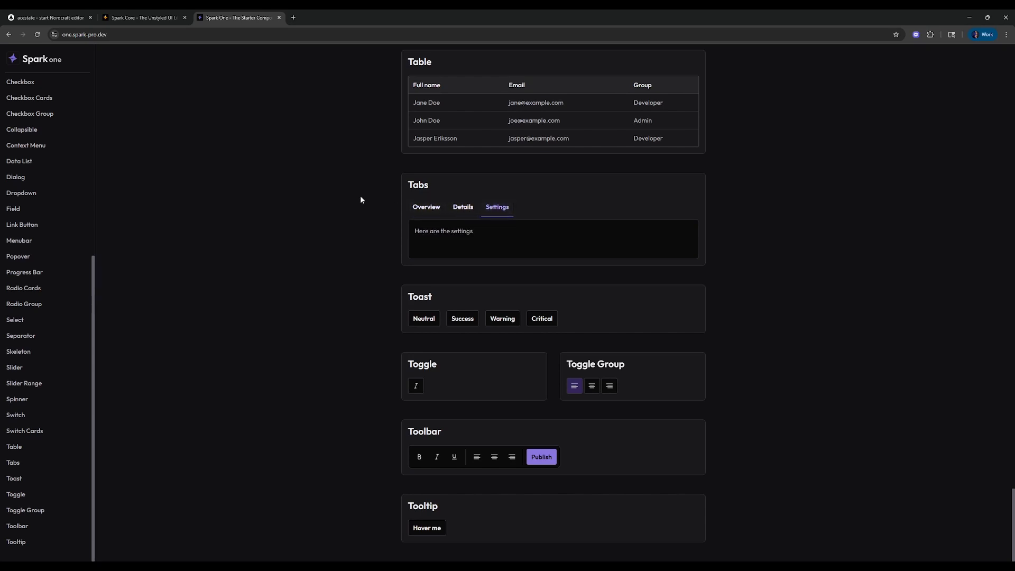
- Compare the onboarding form in the Nordcraft editor with the Spark Core tabs documentation and the Spark One overview
{"action": "left_click", "coordinate": [61, 18]}
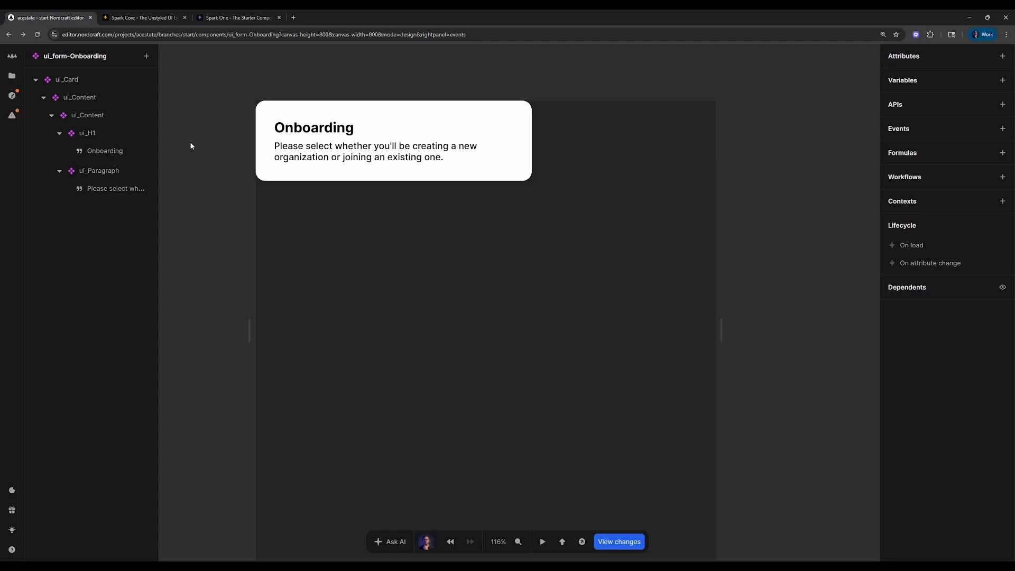
{"action": "left_click", "coordinate": [140, 18]}
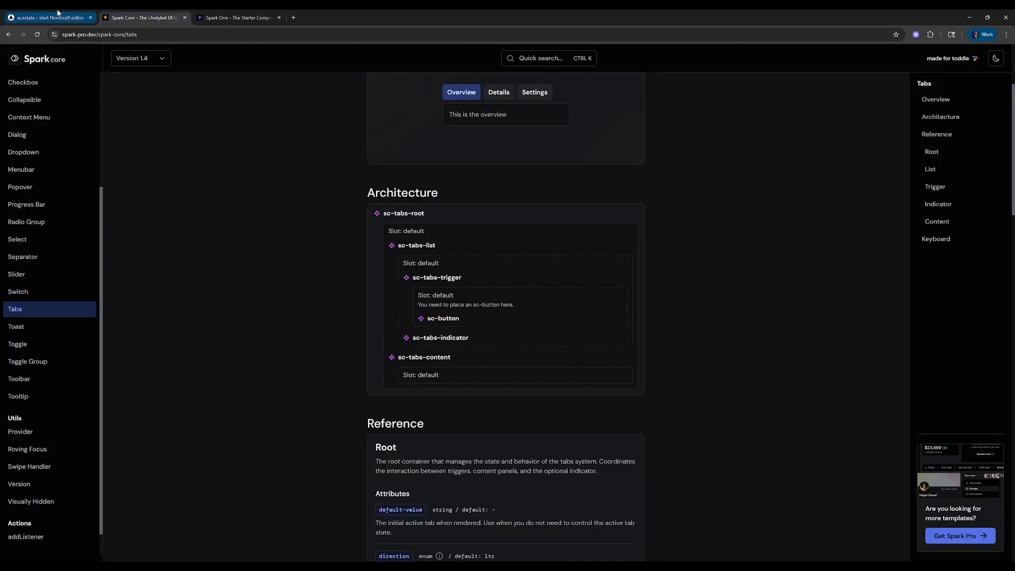
{"action": "left_click", "coordinate": [240, 13]}
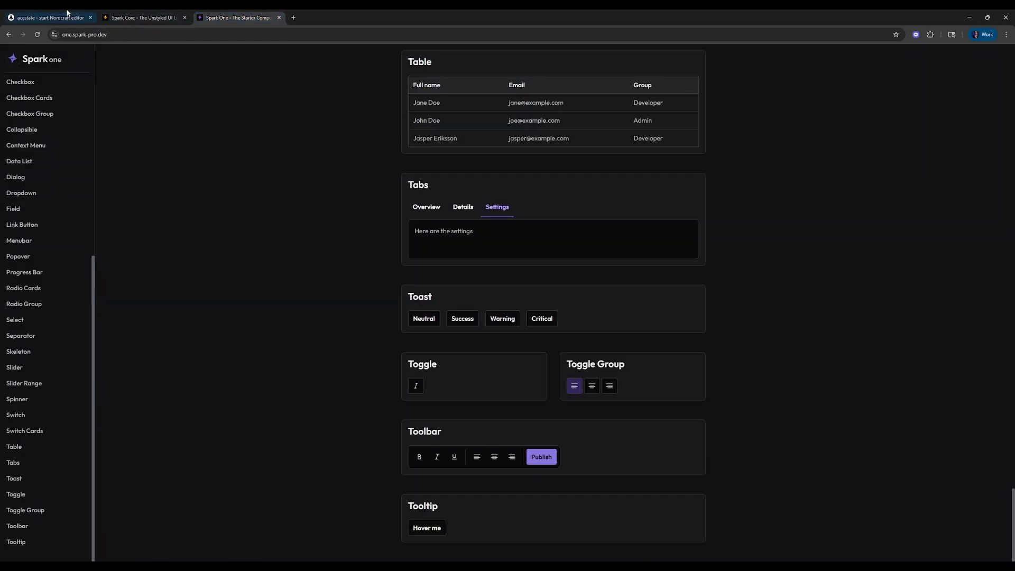
{"action": "left_click", "coordinate": [50, 15]}
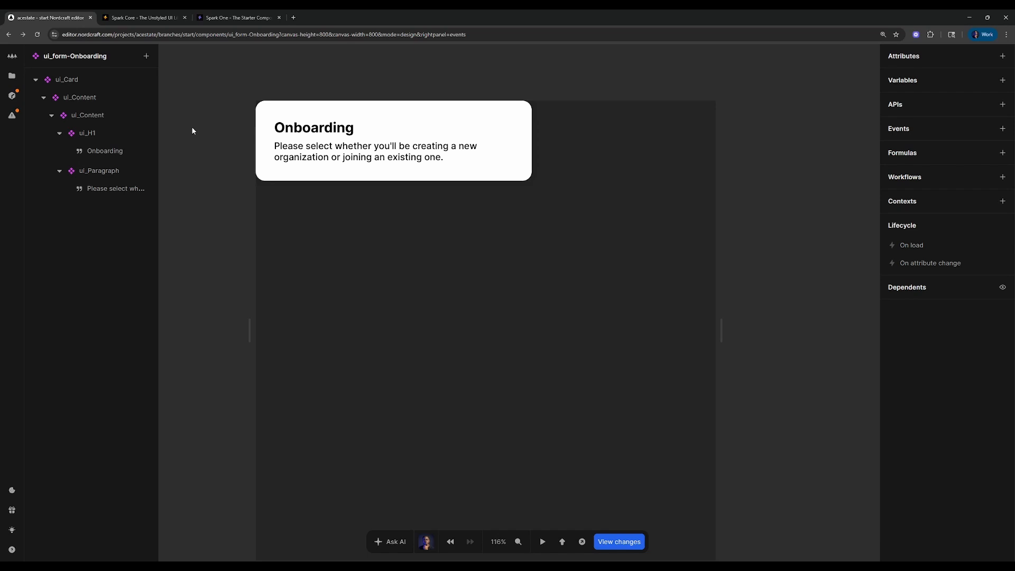
{"action": "left_click", "coordinate": [132, 20]}
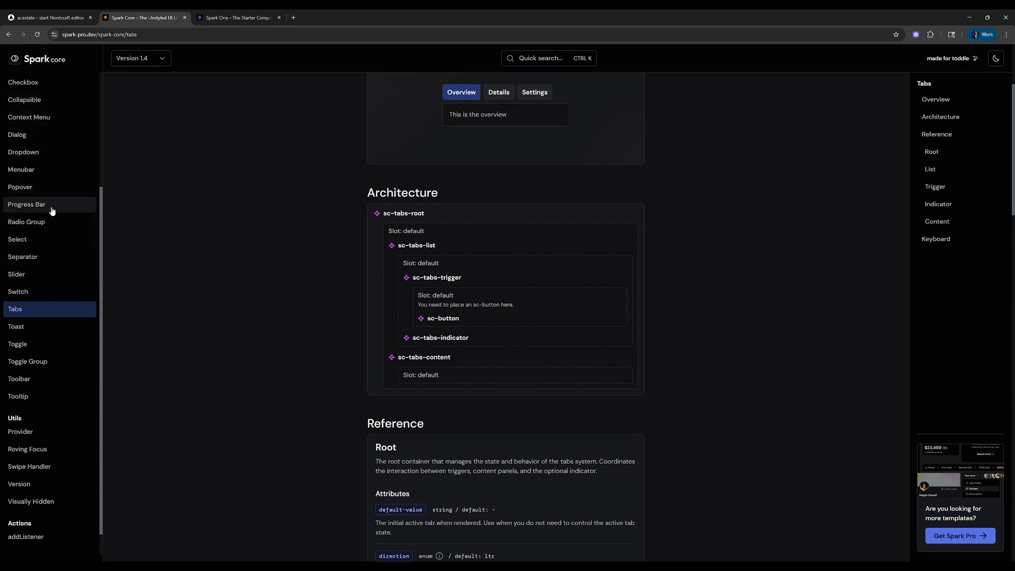
{"action": "left_click", "coordinate": [238, 17]}
{"action": "left_click", "coordinate": [143, 17]}
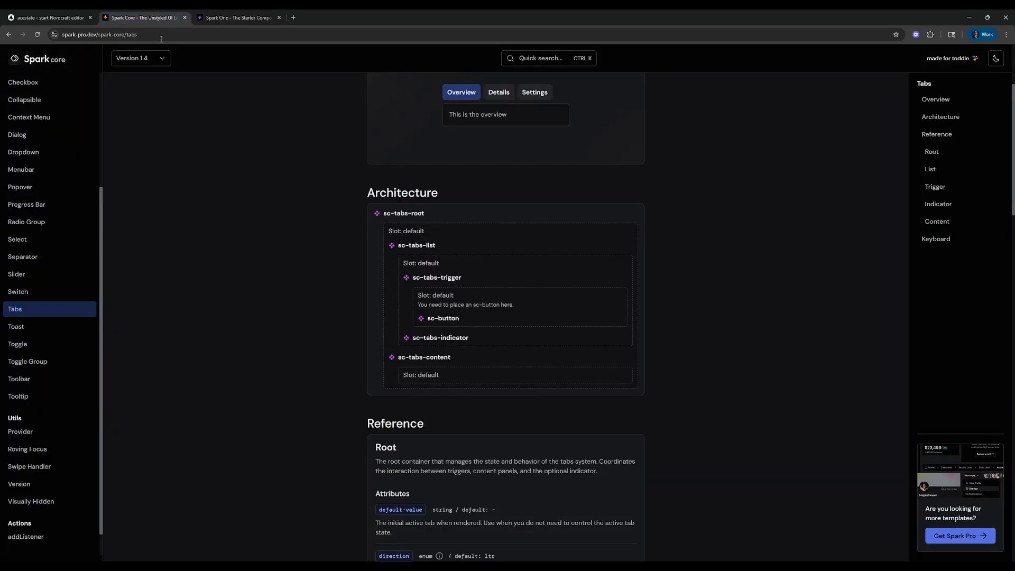
{"action": "left_click", "coordinate": [238, 17]}
{"action": "scroll", "coordinate": [398, 234], "scroll_direction": "up", "scroll_amount": 15}
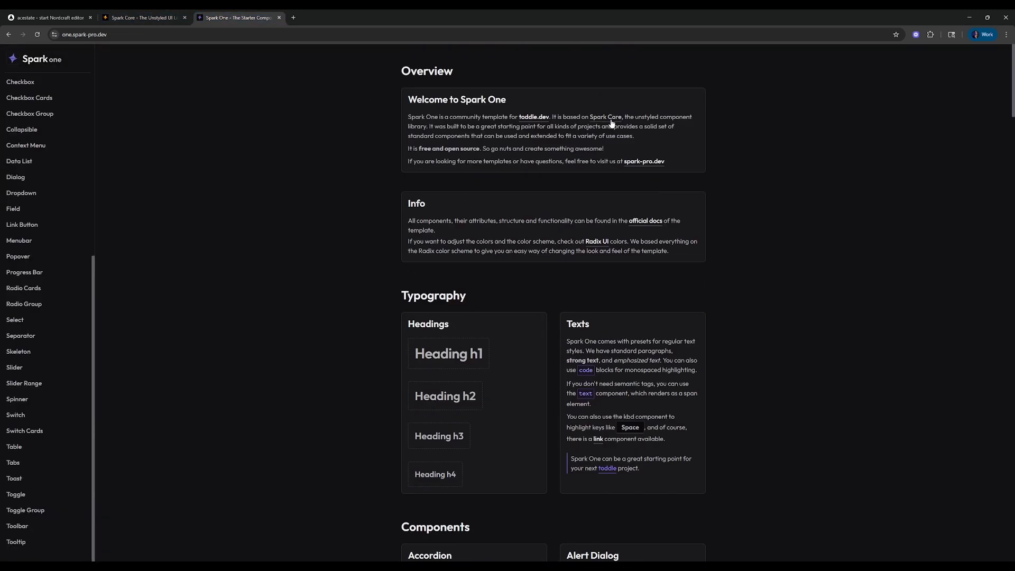
- Examine the Root reference and Architecture section of the Spark Core Tabs documentation, enlarging the page for readability
{"action": "key", "text": "ctrl+shift+Tab"}
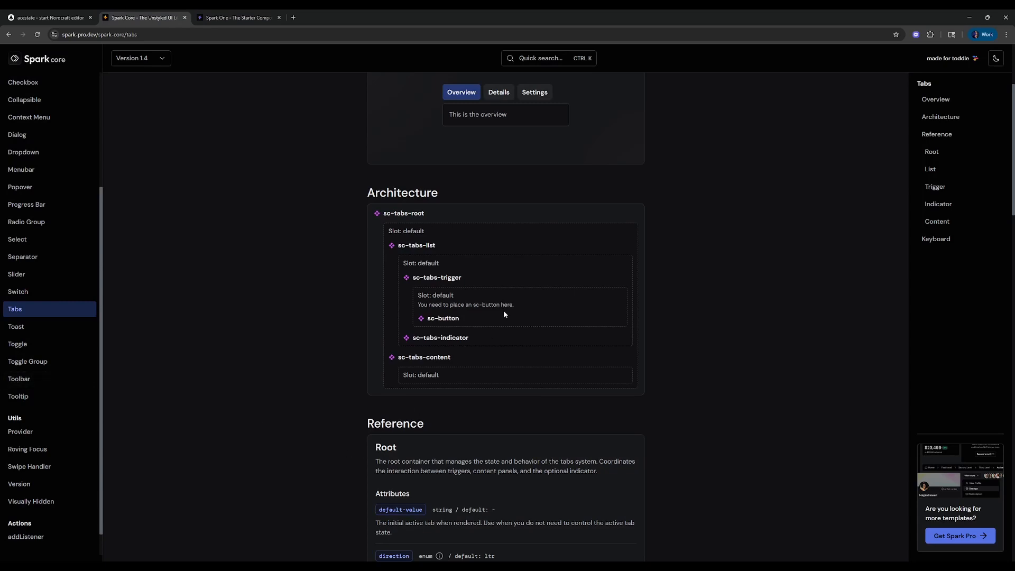
{"action": "scroll", "coordinate": [356, 315], "scroll_direction": "down", "scroll_amount": 3}
{"action": "scroll", "coordinate": [408, 358], "scroll_direction": "down", "scroll_amount": 3}
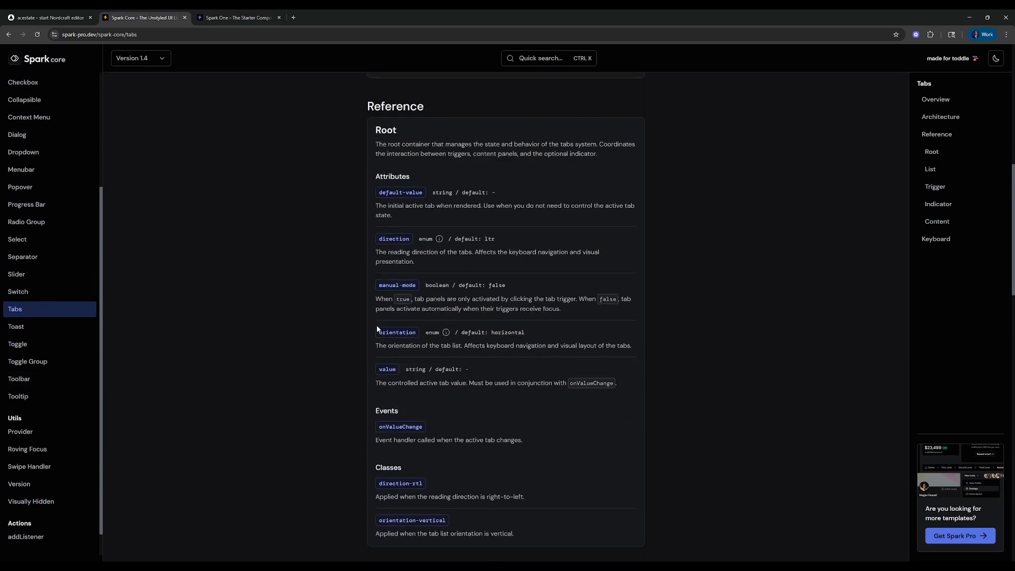
{"action": "scroll", "coordinate": [340, 289], "scroll_direction": "up", "scroll_amount": 6}
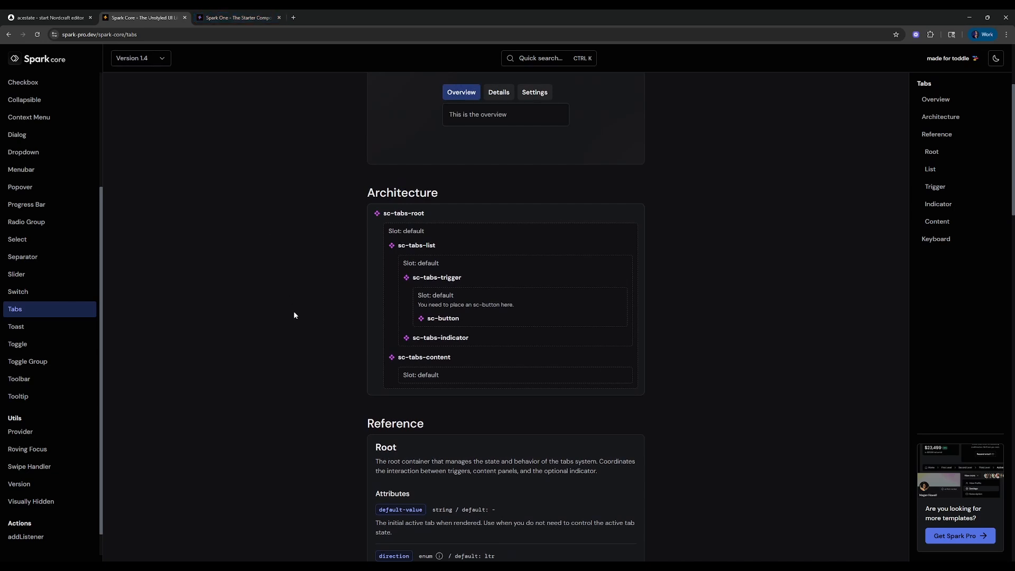
{"action": "key", "text": "ctrl+plus"}
{"action": "key", "text": "ctrl+plus"}
{"action": "key", "text": "ctrl+plus"}
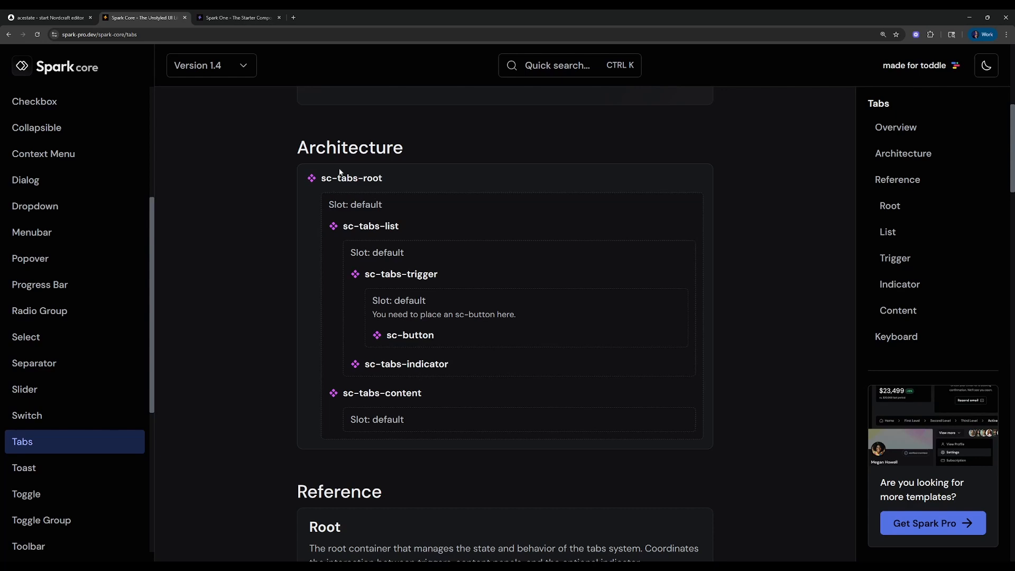
{"action": "key", "text": "ctrl+Tab"}
{"action": "key", "text": "ctrl+shift+Tab"}
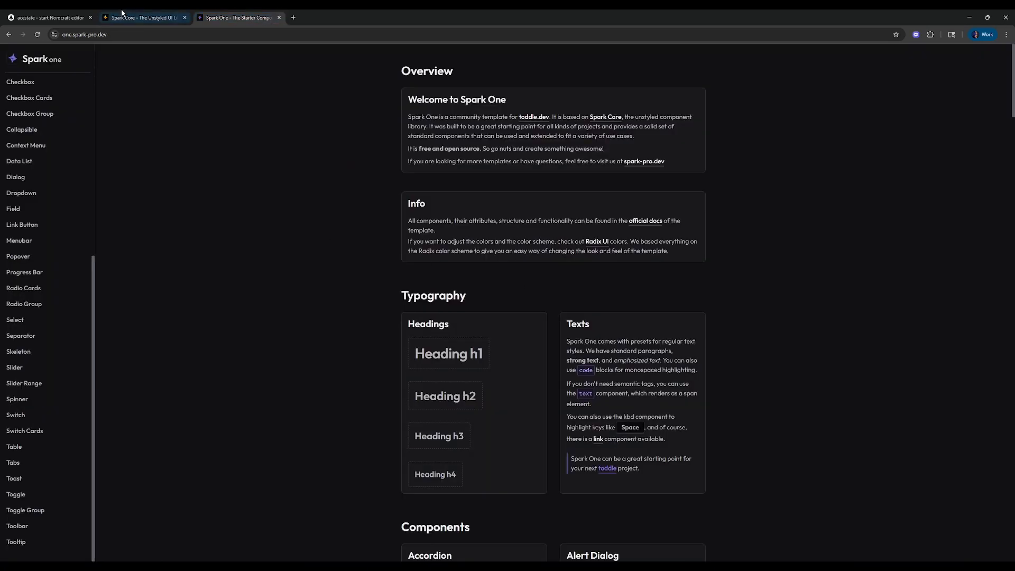
- Examine how sc-tabs-root nests the list, trigger, button, indicator and content components in the Tabs architecture
{"action": "left_click_drag", "start_coordinate": [398, 180], "coordinate": [323, 172]}
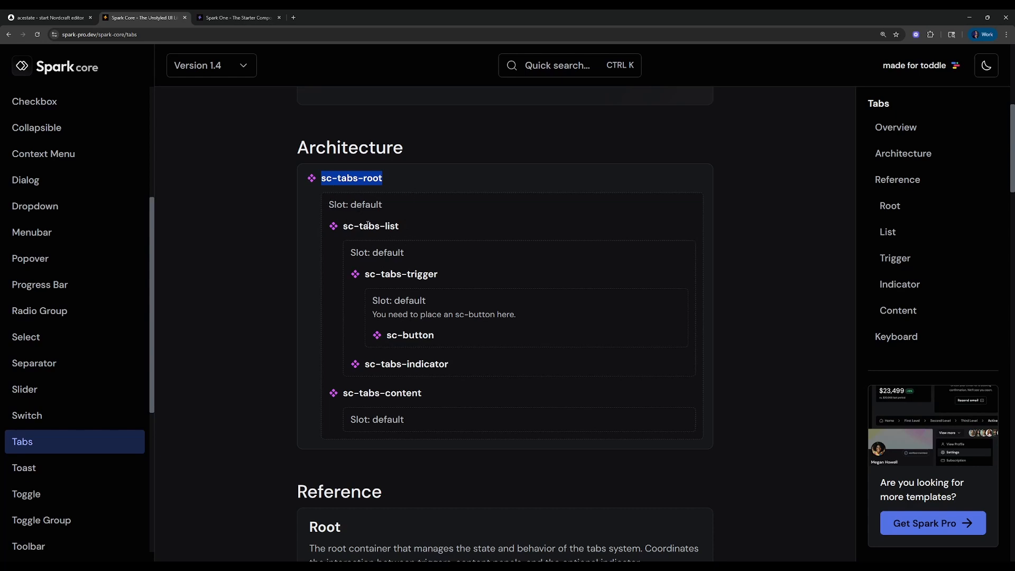
{"action": "left_click_drag", "start_coordinate": [408, 229], "coordinate": [338, 224]}
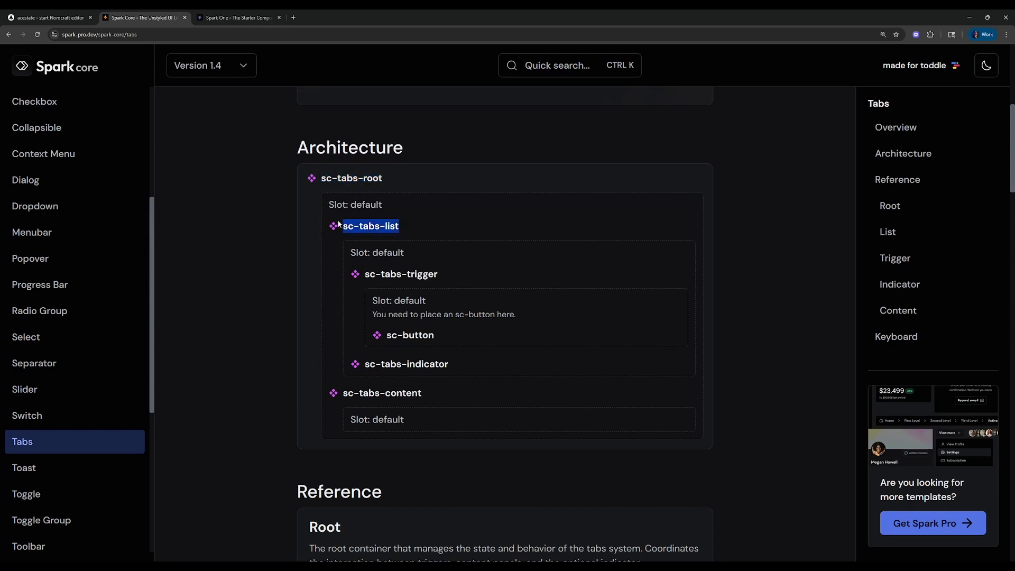
{"action": "left_click", "coordinate": [435, 420]}
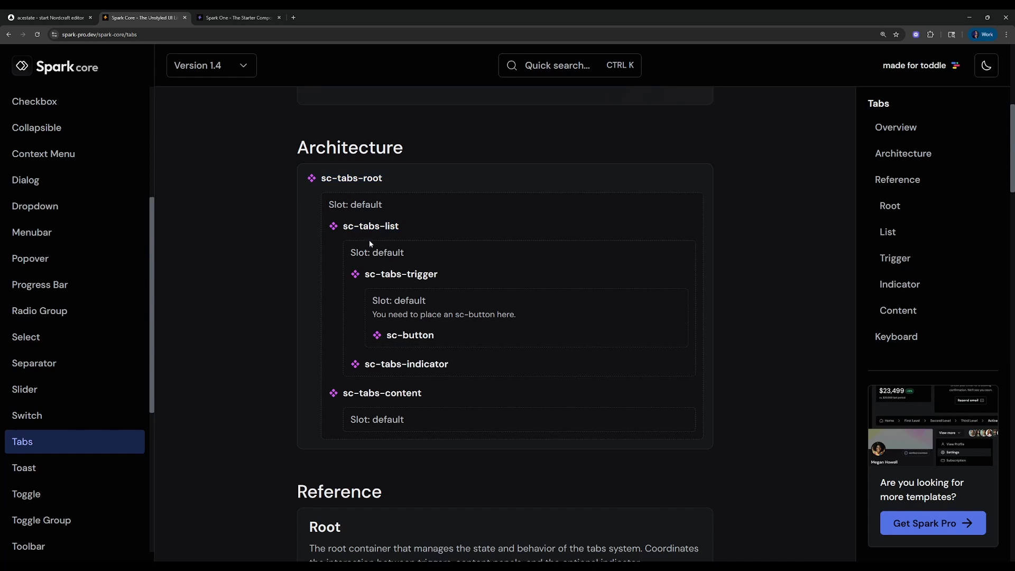
{"action": "left_click_drag", "start_coordinate": [369, 241], "coordinate": [344, 224]}
{"action": "left_click_drag", "start_coordinate": [422, 396], "coordinate": [344, 394]}
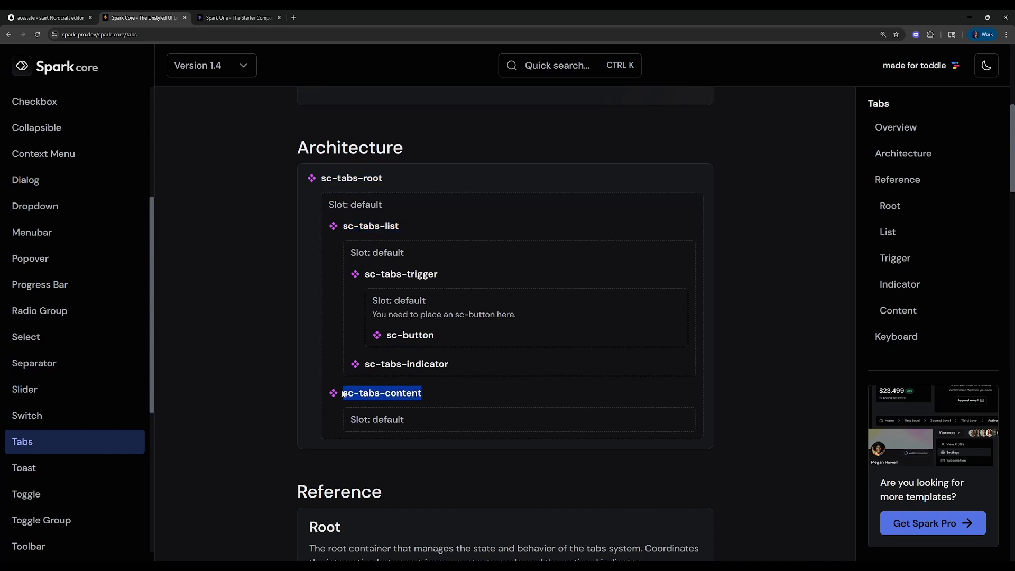
{"action": "left_click", "coordinate": [369, 231]}
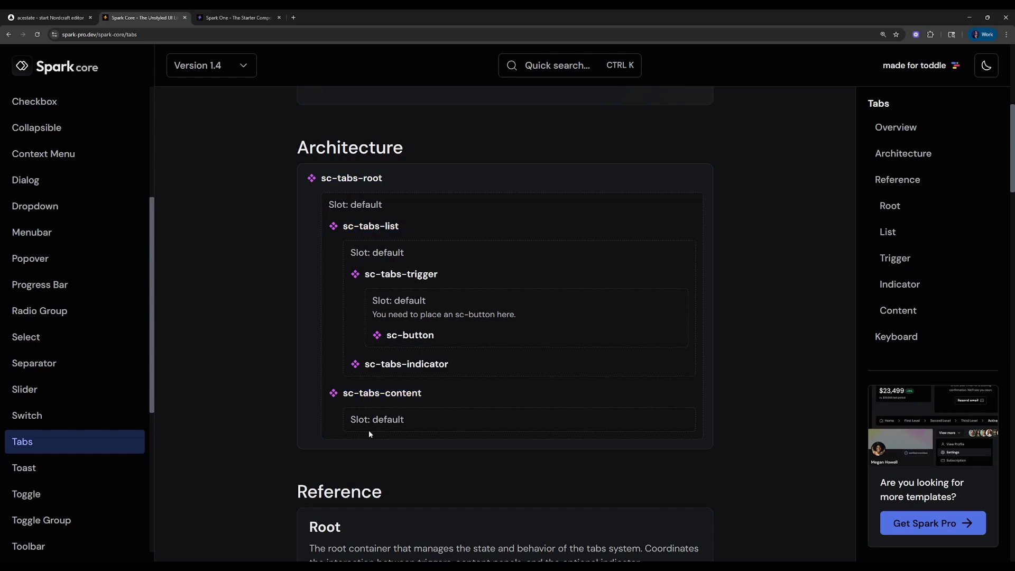
{"action": "left_click_drag", "start_coordinate": [425, 228], "coordinate": [334, 226]}
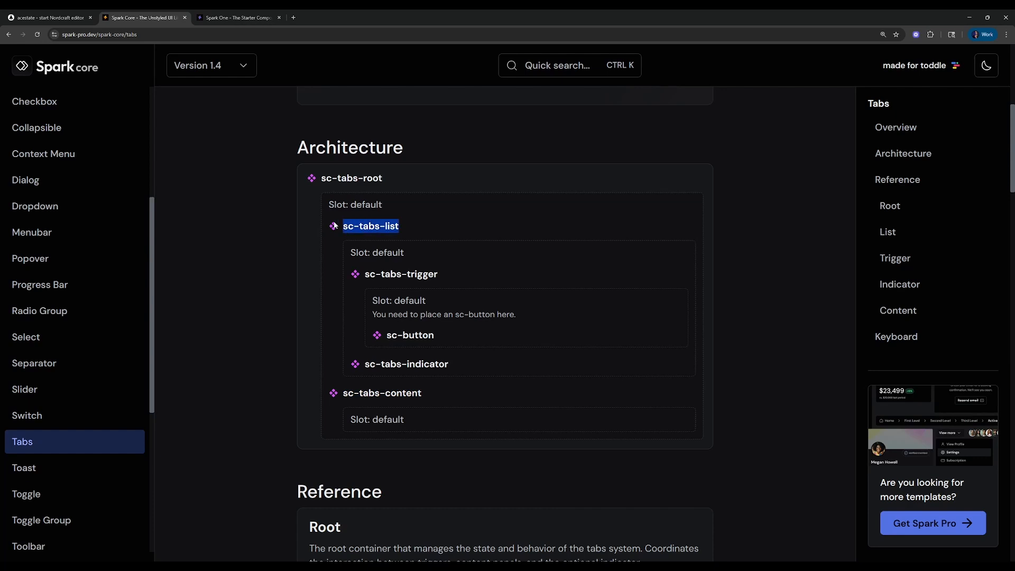
{"action": "left_click", "coordinate": [434, 261]}
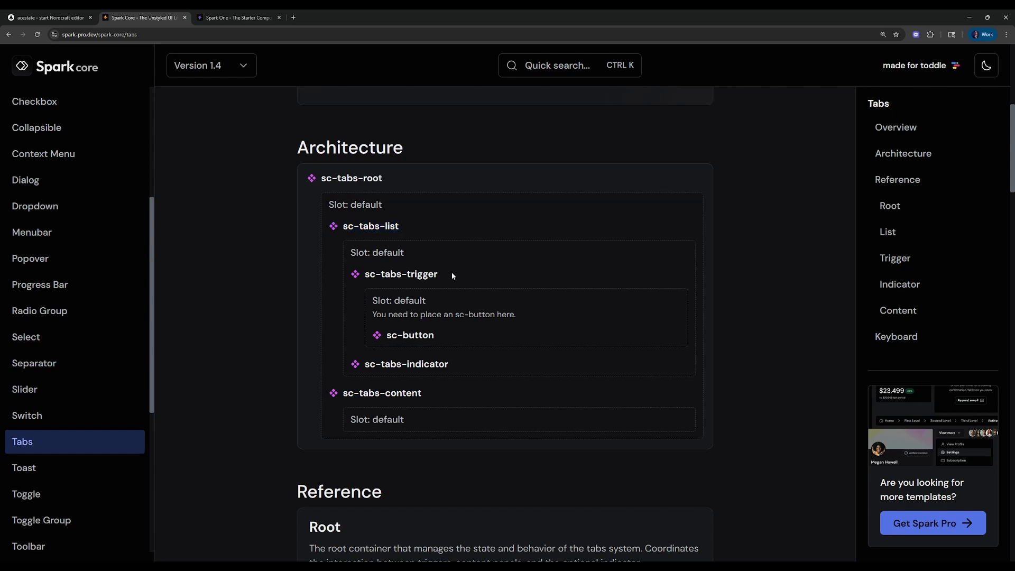
{"action": "left_click_drag", "start_coordinate": [451, 272], "coordinate": [364, 272]}
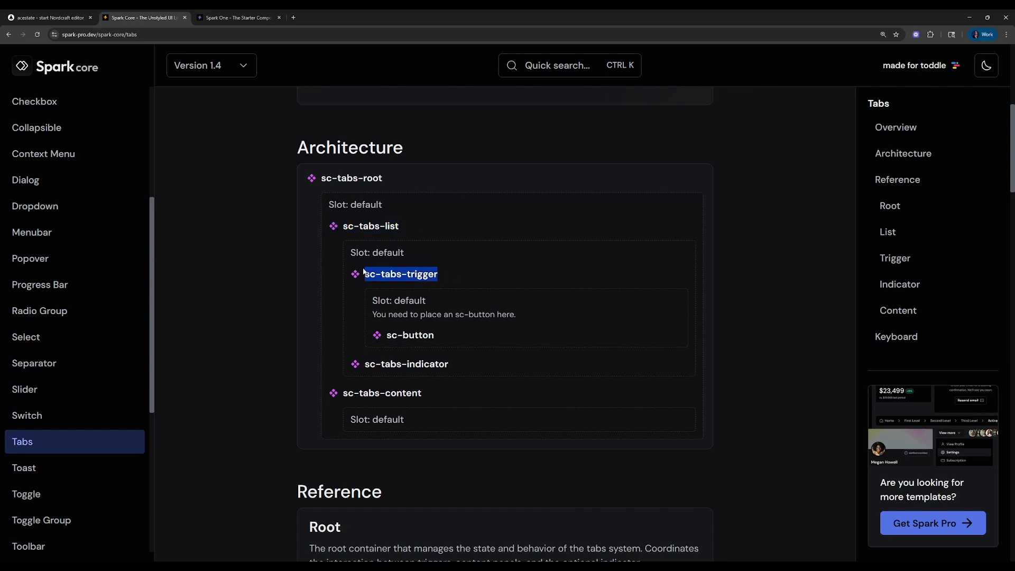
{"action": "left_click", "coordinate": [444, 277]}
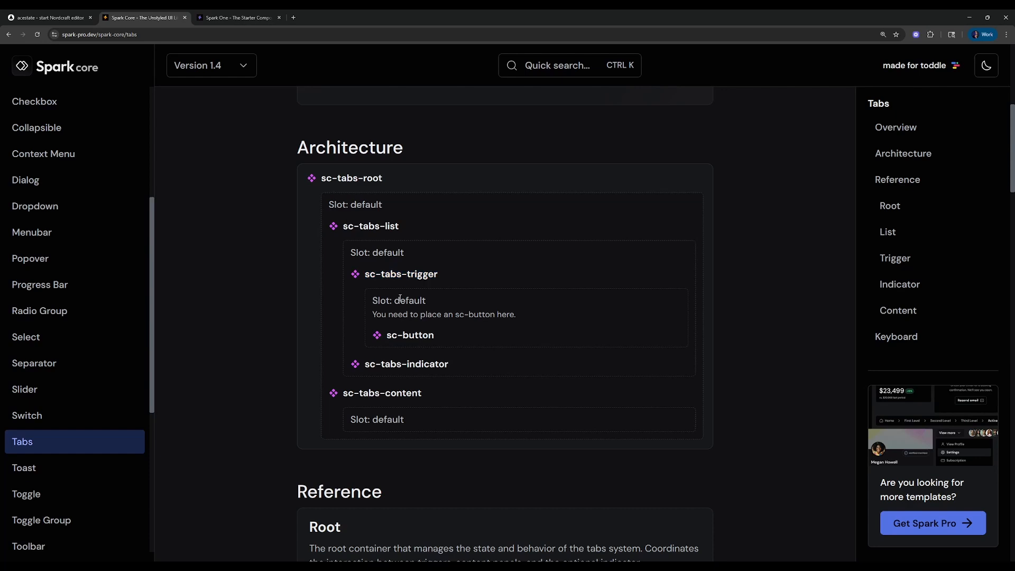
{"action": "left_click_drag", "start_coordinate": [437, 274], "coordinate": [364, 273]}
{"action": "left_click", "coordinate": [439, 328]}
{"action": "left_click_drag", "start_coordinate": [442, 336], "coordinate": [377, 335]}
{"action": "left_click", "coordinate": [450, 275]}
{"action": "mouse_move", "coordinate": [457, 277]}
{"action": "left_mouse_down"}
{"action": "mouse_move", "coordinate": [370, 275]}
{"action": "mouse_move", "coordinate": [440, 276]}
{"action": "left_mouse_up"}
{"action": "left_click_drag", "start_coordinate": [442, 378], "coordinate": [364, 367]}
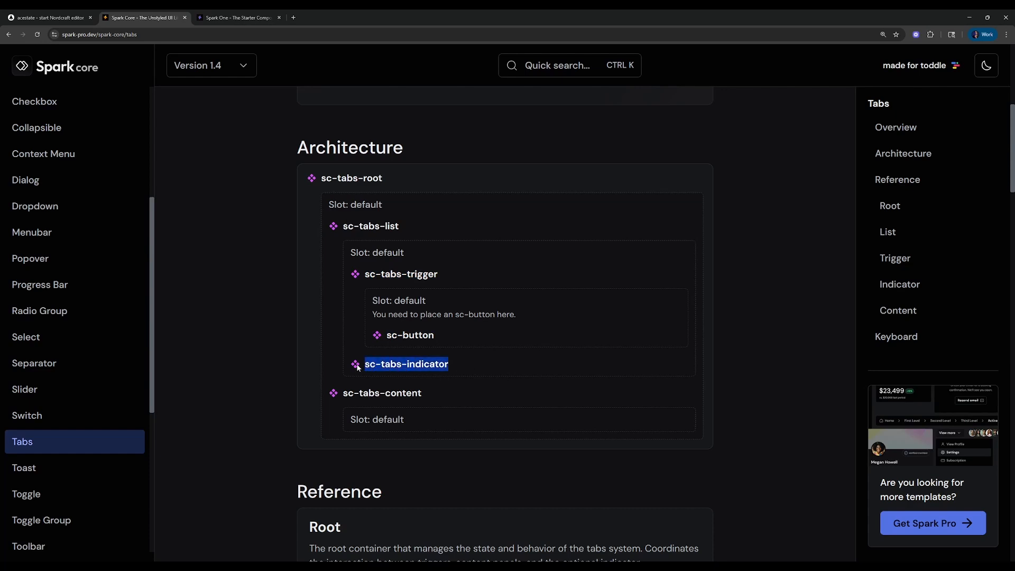
- Check the onboarding form's element tree, then review the root, list and trigger levels of the Spark Core tabs structure
{"action": "key", "text": "ctrl+shift+Tab"}
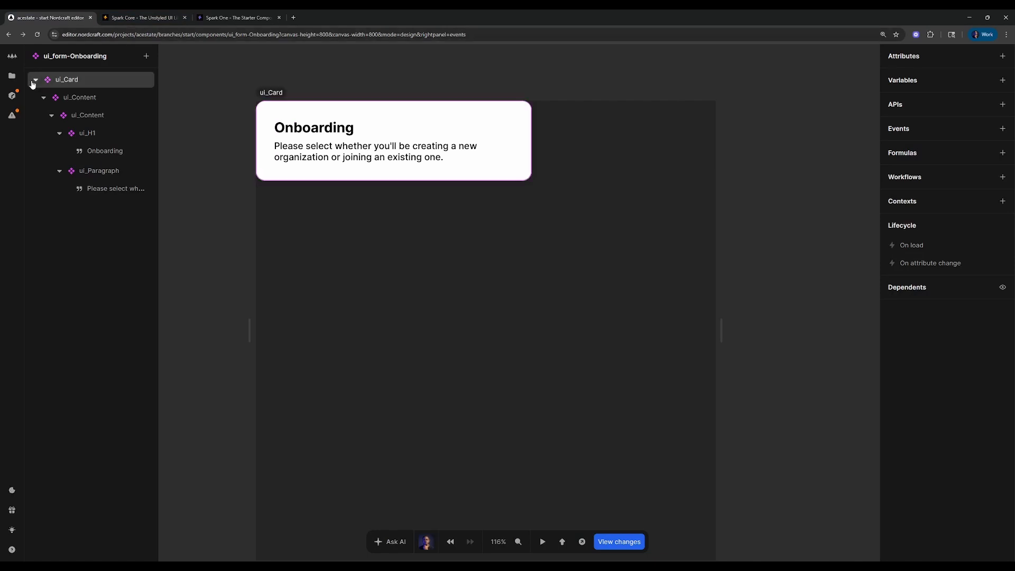
{"action": "left_click", "coordinate": [268, 18]}
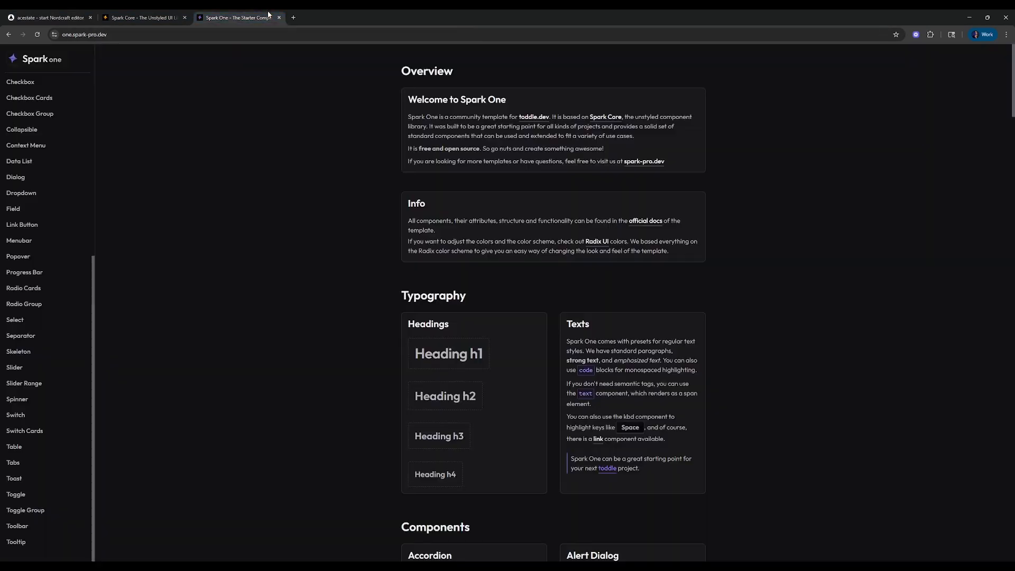
{"action": "left_click", "coordinate": [168, 16]}
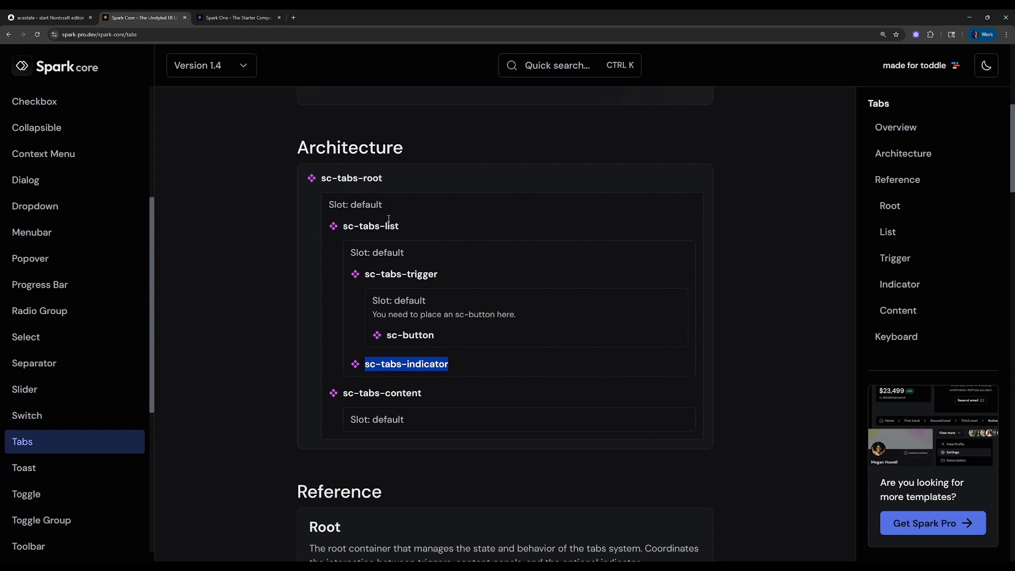
{"action": "left_click_drag", "start_coordinate": [402, 179], "coordinate": [320, 179]}
{"action": "left_click_drag", "start_coordinate": [410, 227], "coordinate": [353, 227]}
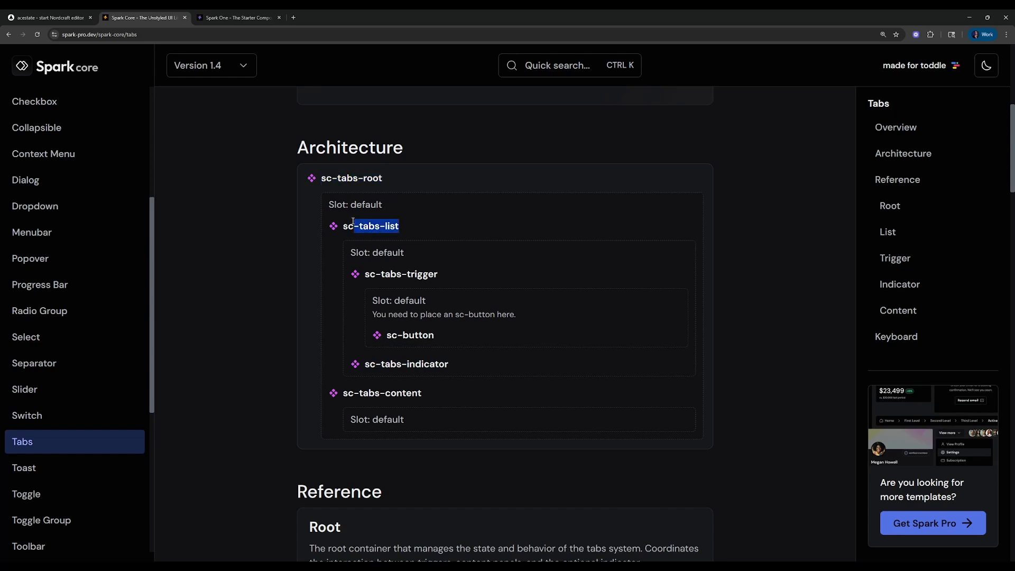
{"action": "left_click_drag", "start_coordinate": [460, 279], "coordinate": [459, 279]}
{"action": "triple_click", "coordinate": [460, 281]}
{"action": "left_click", "coordinate": [448, 326]}
- In the Nordcraft editor, add a ui_tabs component inside the outer ui_Content of the onboarding card
{"action": "left_click", "coordinate": [48, 18]}
{"action": "left_click", "coordinate": [115, 93]}
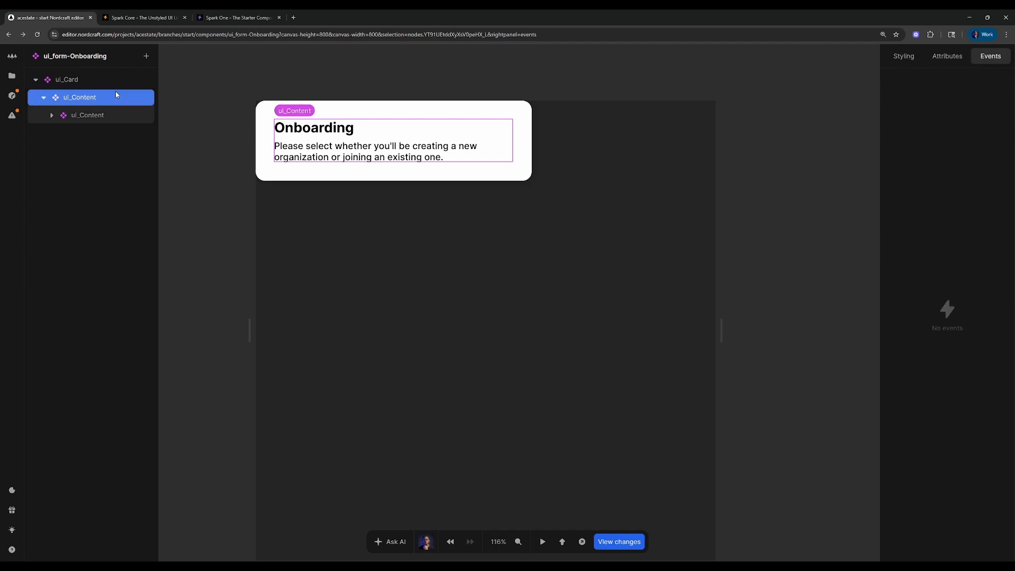
{"action": "type", "text": "aui-"}
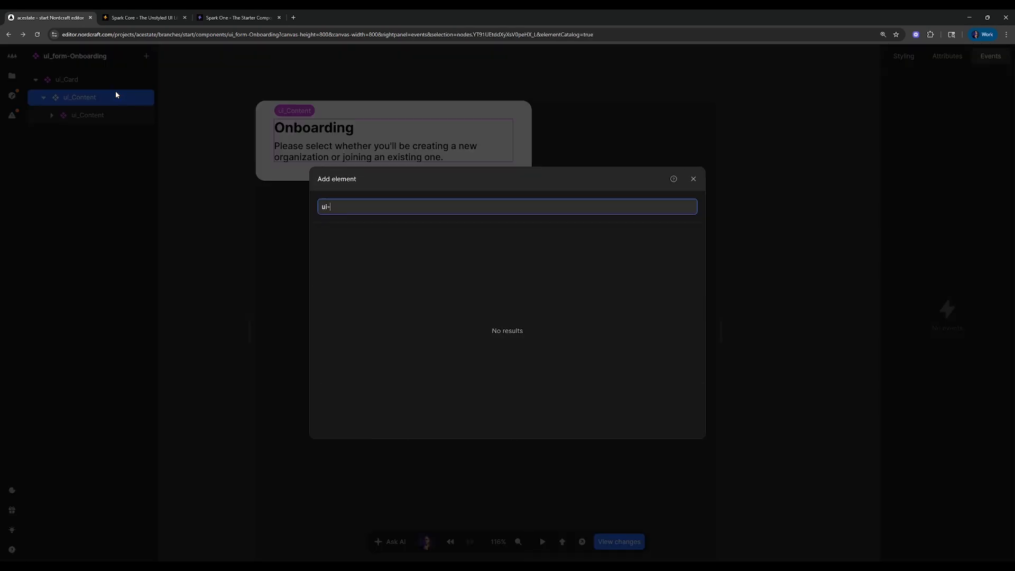
{"action": "key", "text": "BackSpace"}
{"action": "type", "text": "_tabs"}
{"action": "key", "text": "Return"}
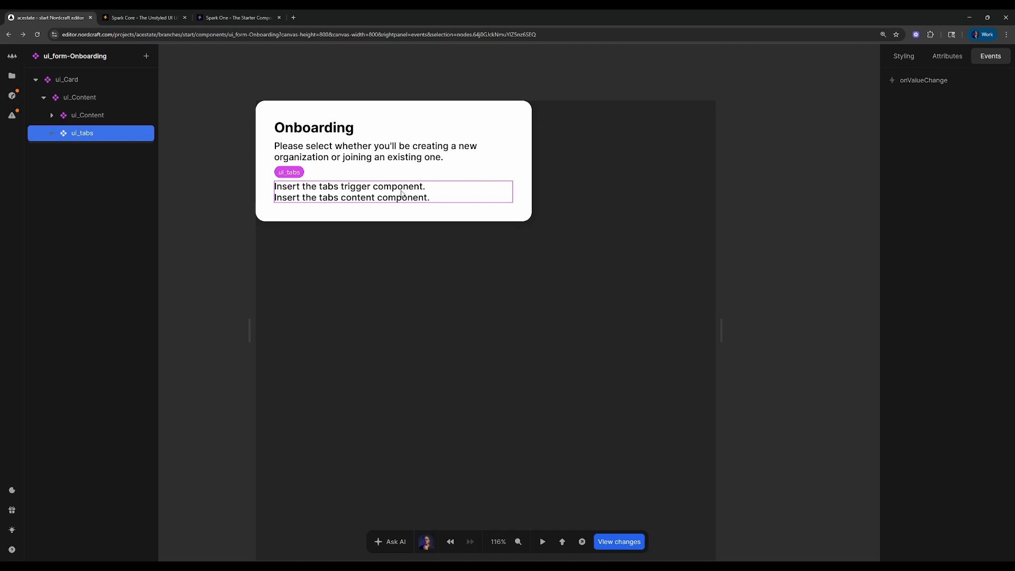
- Add the ui_tabs-Trigger and ui_tabs-Content components inside ui_tabs
{"action": "left_click", "coordinate": [108, 138]}
{"action": "type", "text": "a"}
{"action": "type", "text": "tabs-tr"}
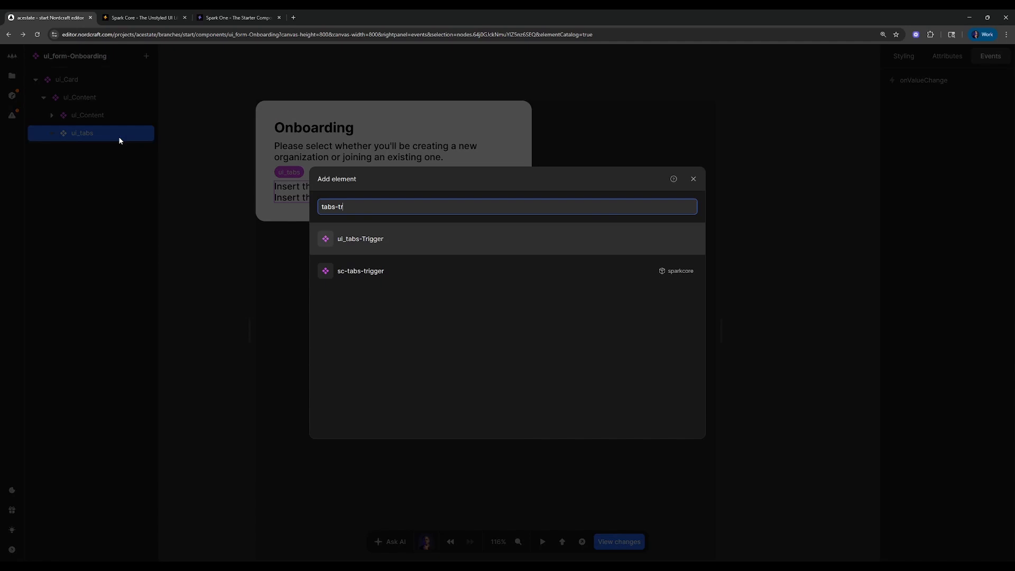
{"action": "key", "text": "Return"}
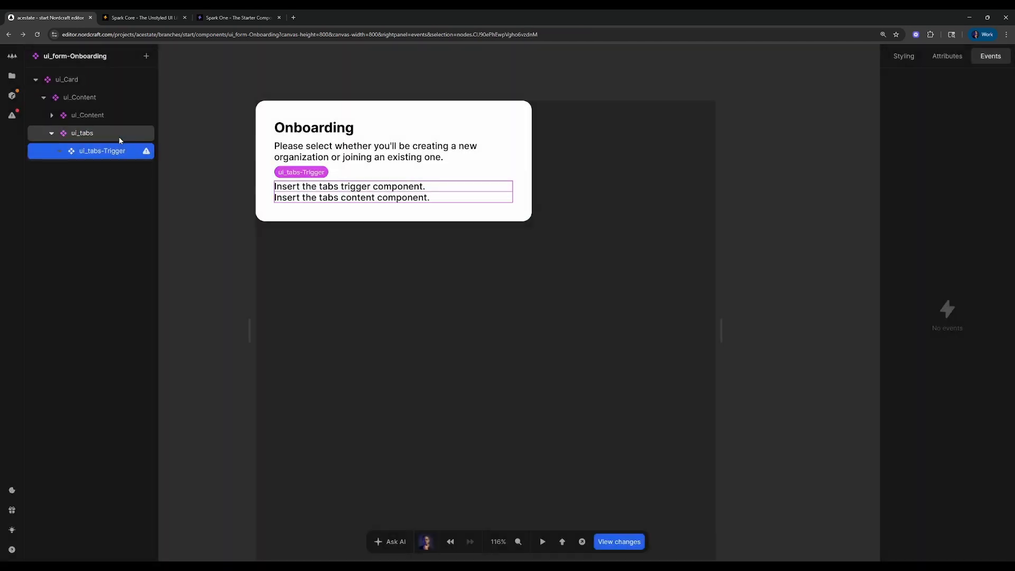
{"action": "type", "text": "atabs-co"}
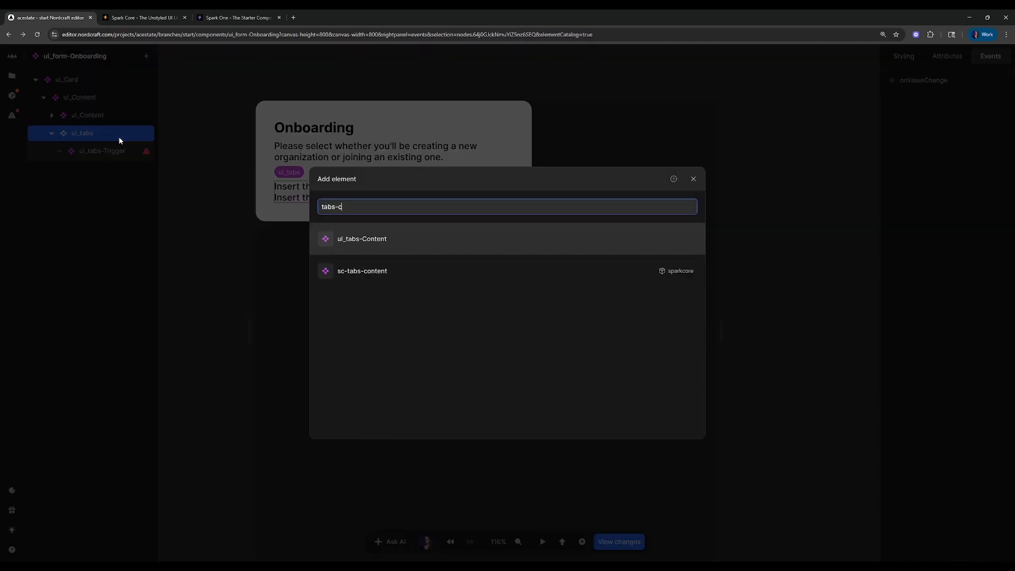
{"action": "key", "text": "Return"}
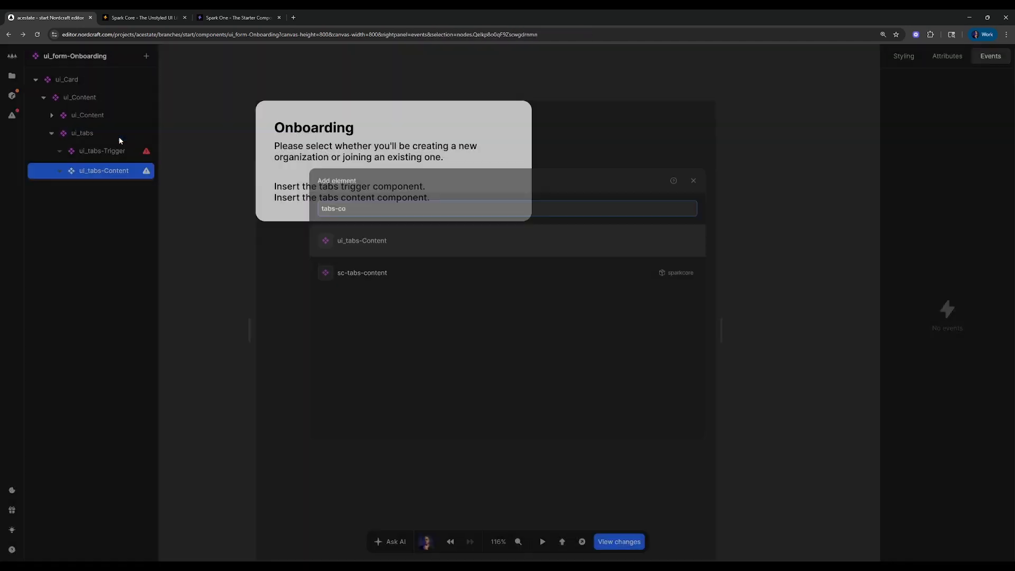
- Check the slot warning on ui_tabs-Trigger and assign the component to the *Trigger (Unmanaged) slot
{"action": "mouse_move", "coordinate": [147, 154]}
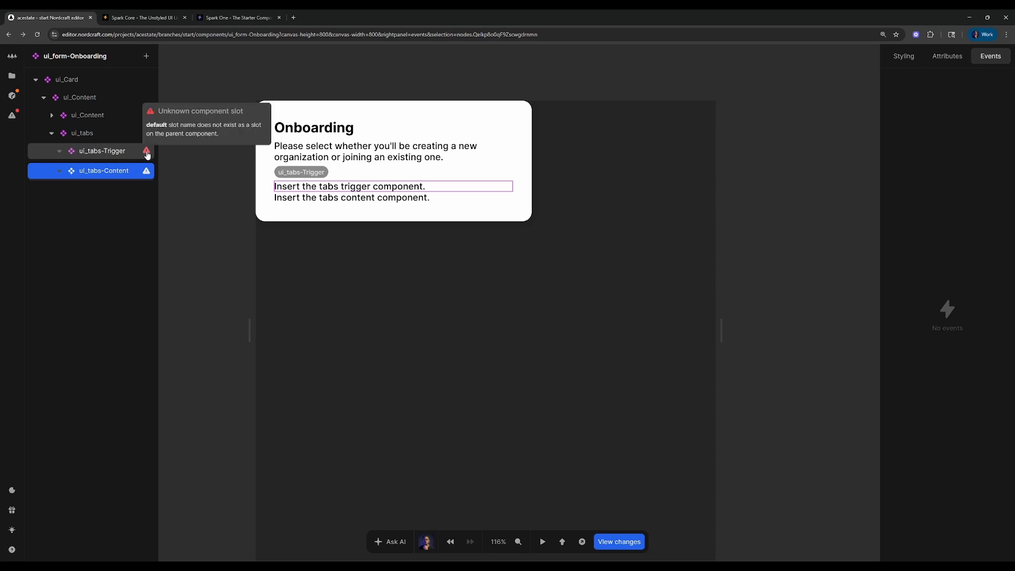
{"action": "left_click", "coordinate": [103, 152]}
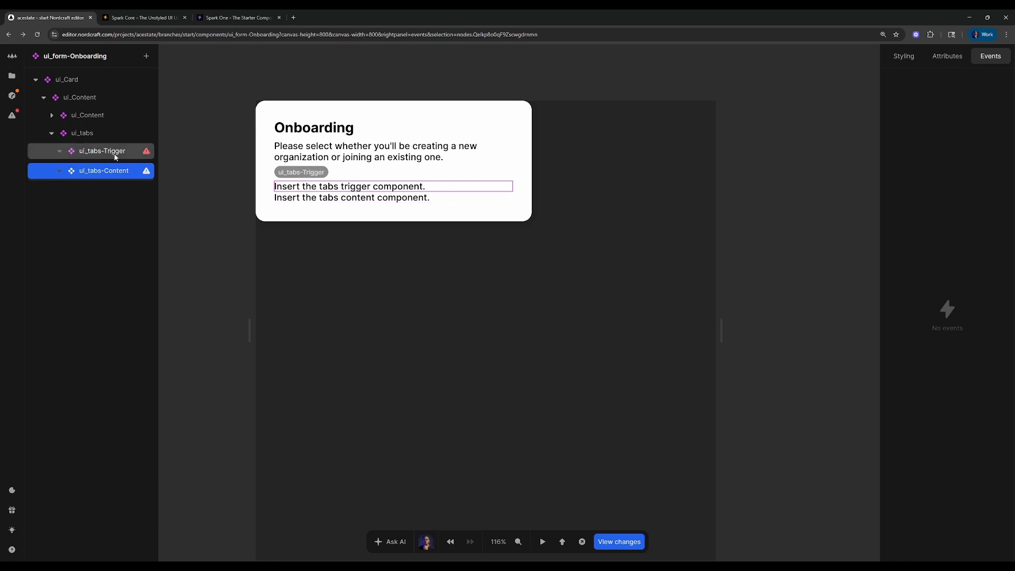
{"action": "left_click", "coordinate": [954, 61]}
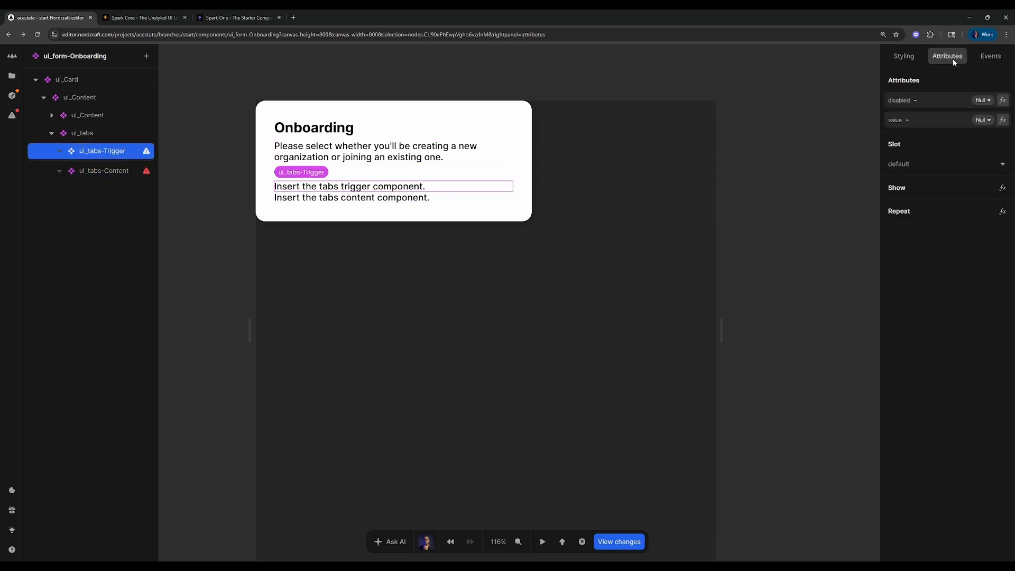
{"action": "left_click", "coordinate": [901, 166]}
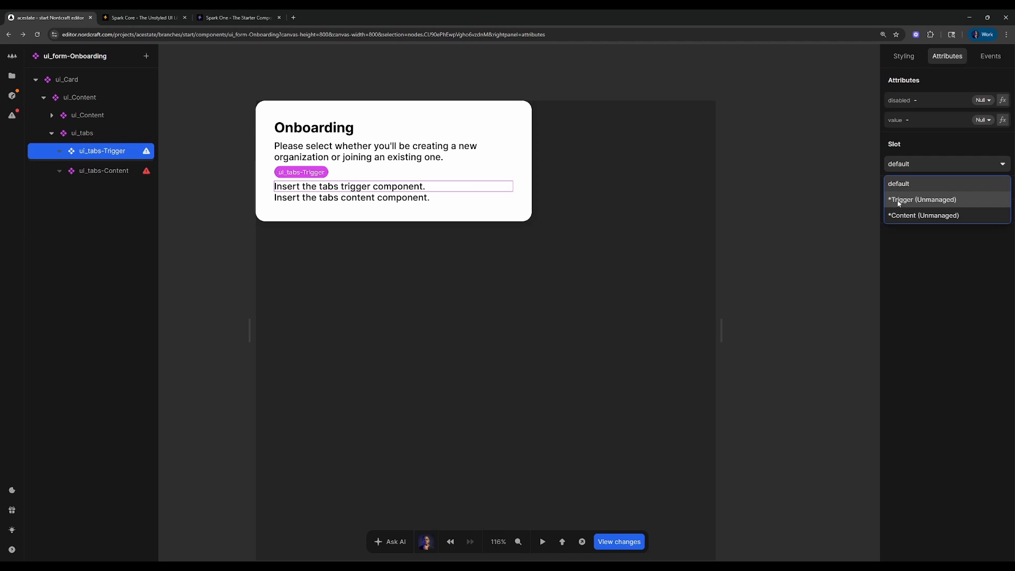
{"action": "left_click", "coordinate": [914, 200]}
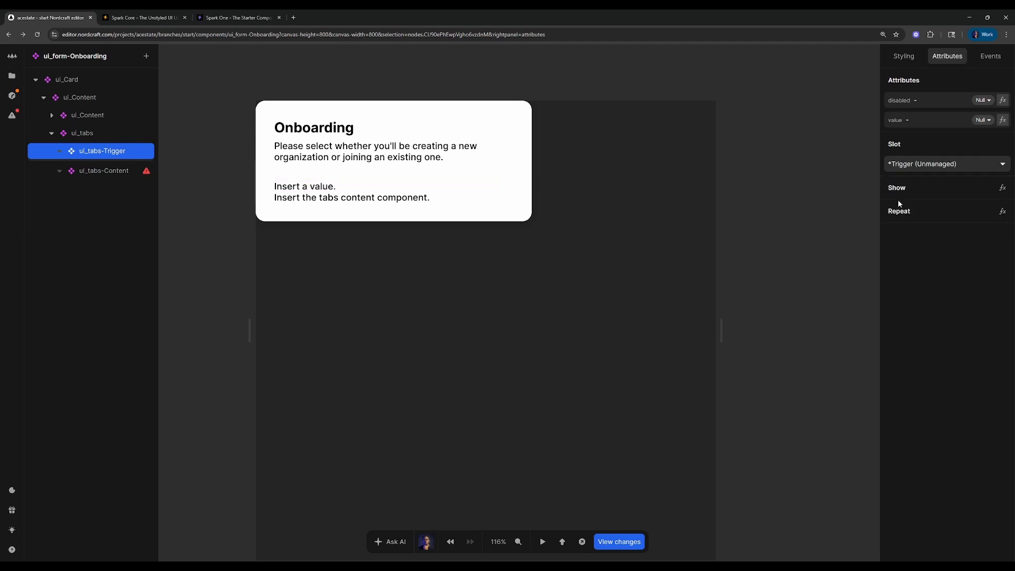
- Assign ui_tabs-Content to the *Content (Unmanaged) slot
{"action": "left_click", "coordinate": [88, 171]}
{"action": "left_click", "coordinate": [933, 150]}
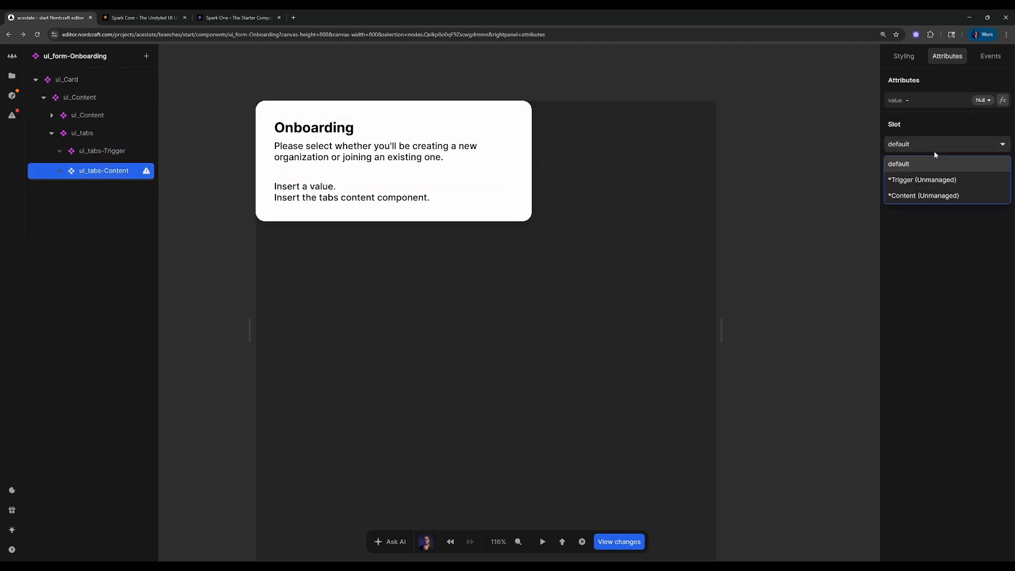
{"action": "left_click", "coordinate": [932, 196]}
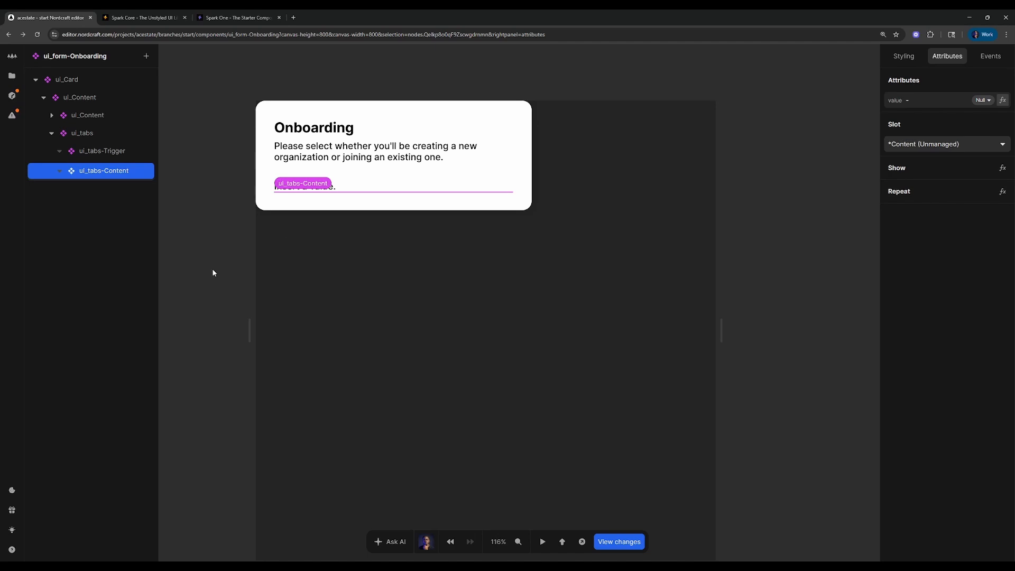
- Open the ui_tabs component and examine its sc-tabs-root, sc-tabs-list and the names of its two slots
{"action": "left_click", "coordinate": [111, 151]}
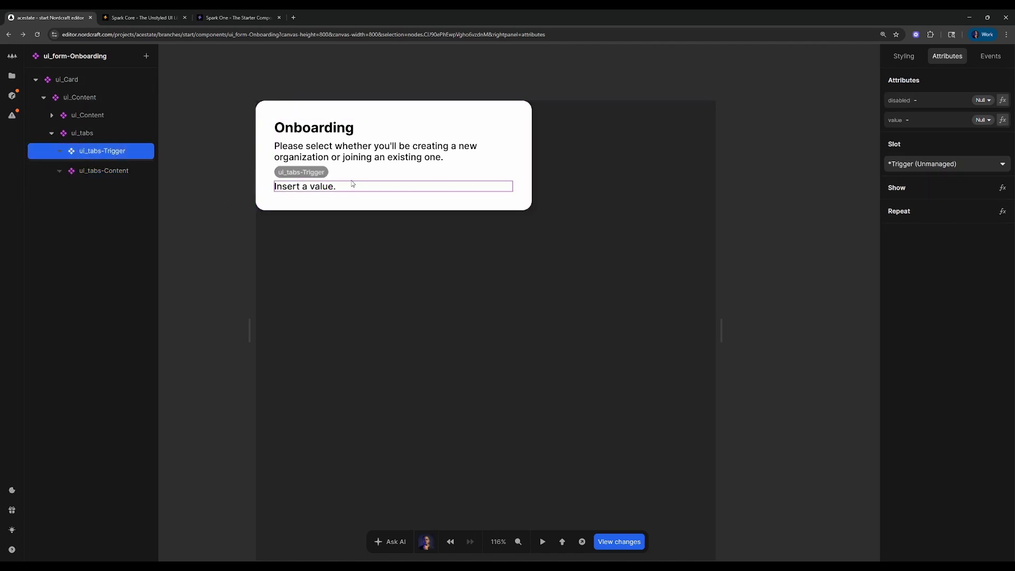
{"action": "left_click", "coordinate": [80, 132]}
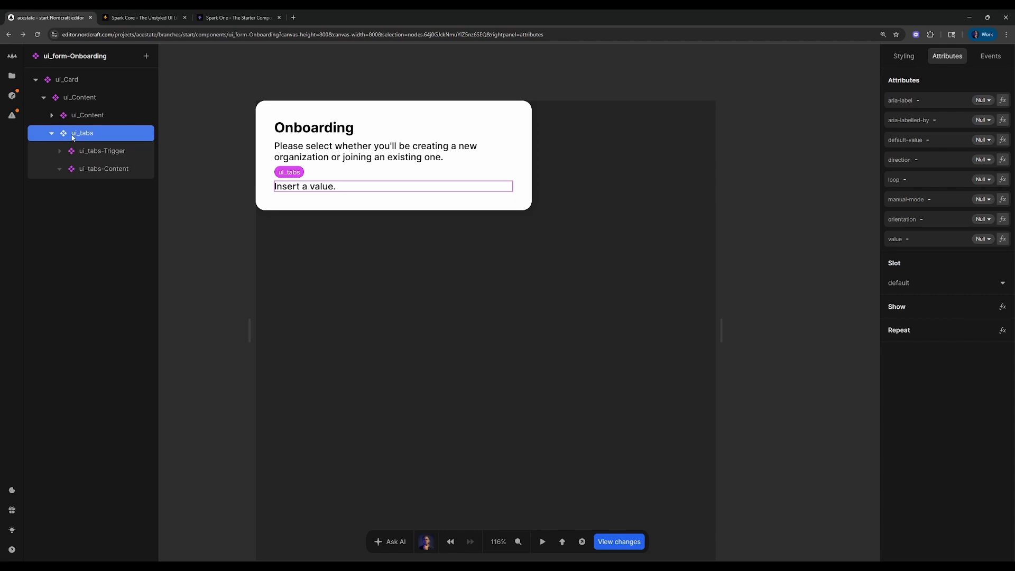
{"action": "double_click", "coordinate": [99, 136]}
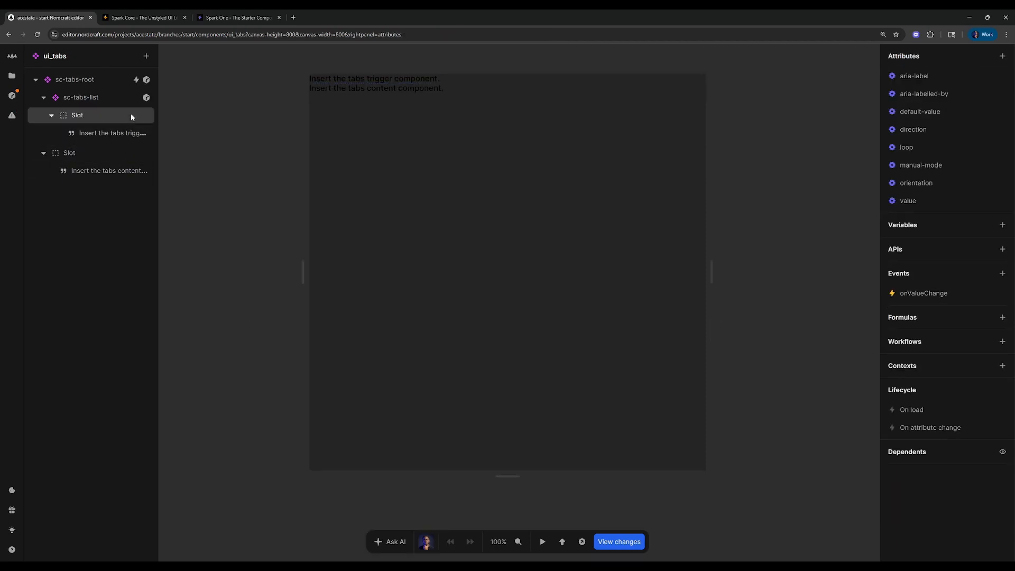
{"action": "left_click", "coordinate": [84, 80]}
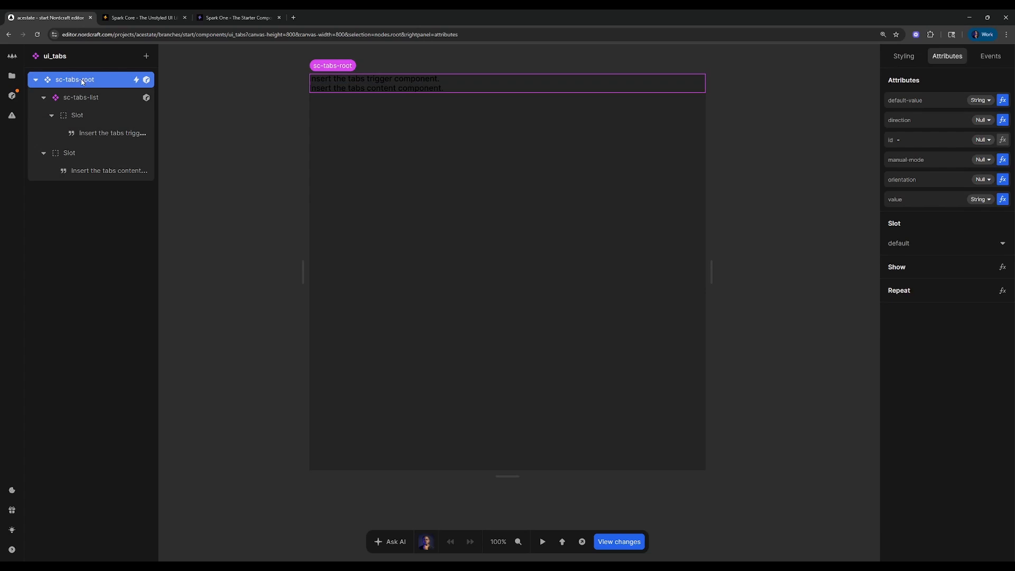
{"action": "left_click", "coordinate": [83, 98]}
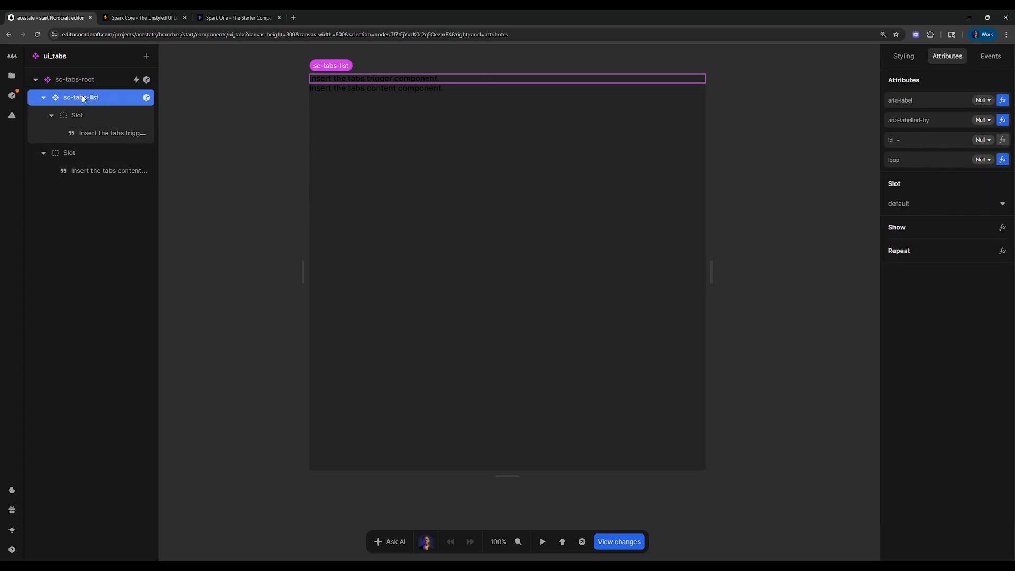
{"action": "left_click", "coordinate": [88, 111]}
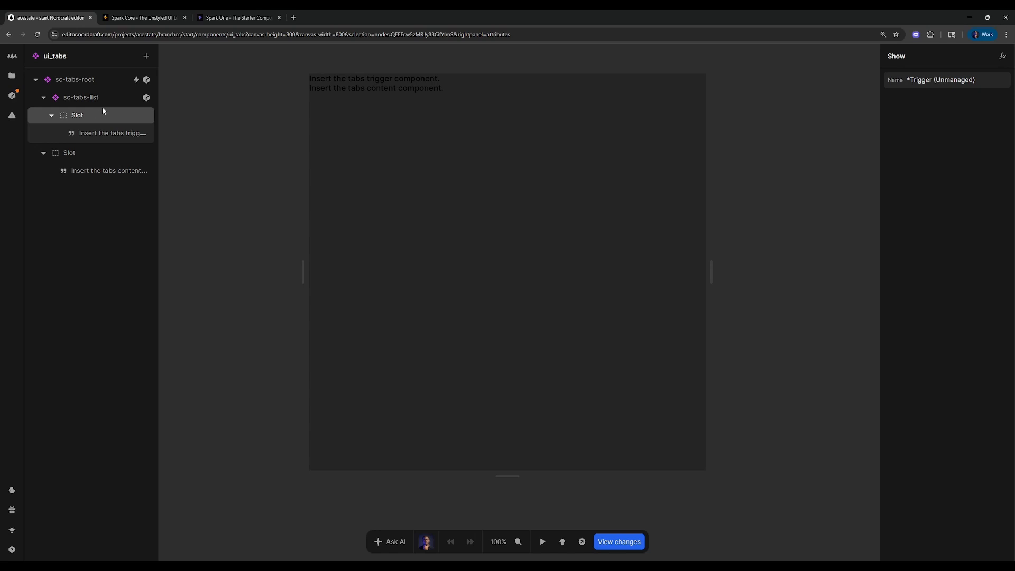
{"action": "left_click", "coordinate": [119, 155]}
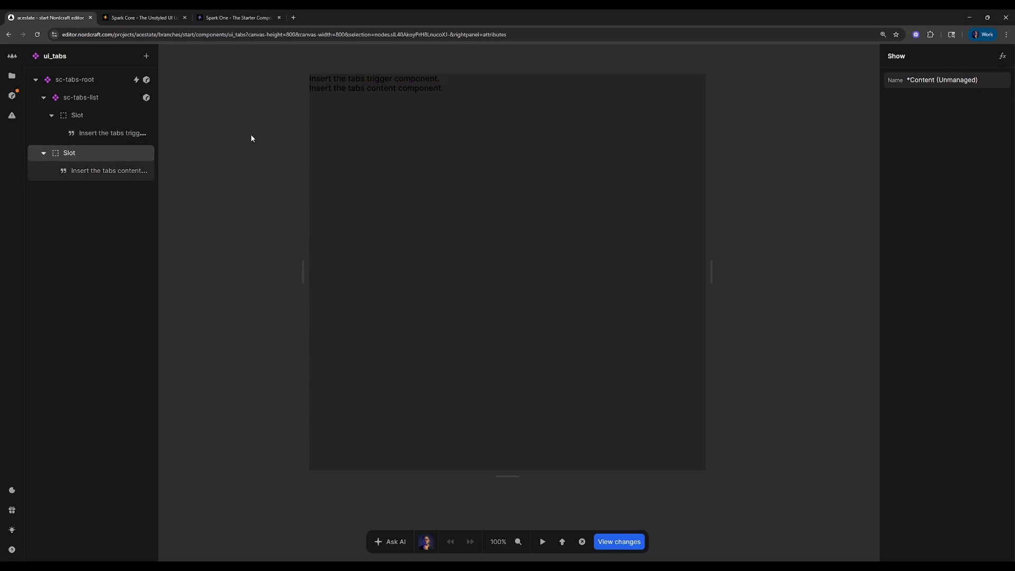
{"action": "left_click", "coordinate": [67, 117]}
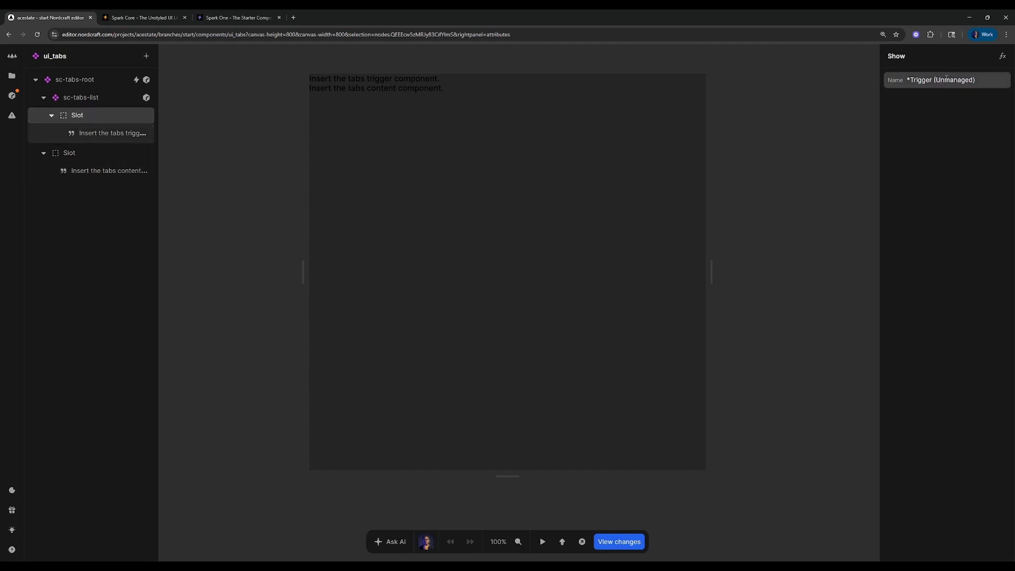
{"action": "left_click", "coordinate": [103, 154]}
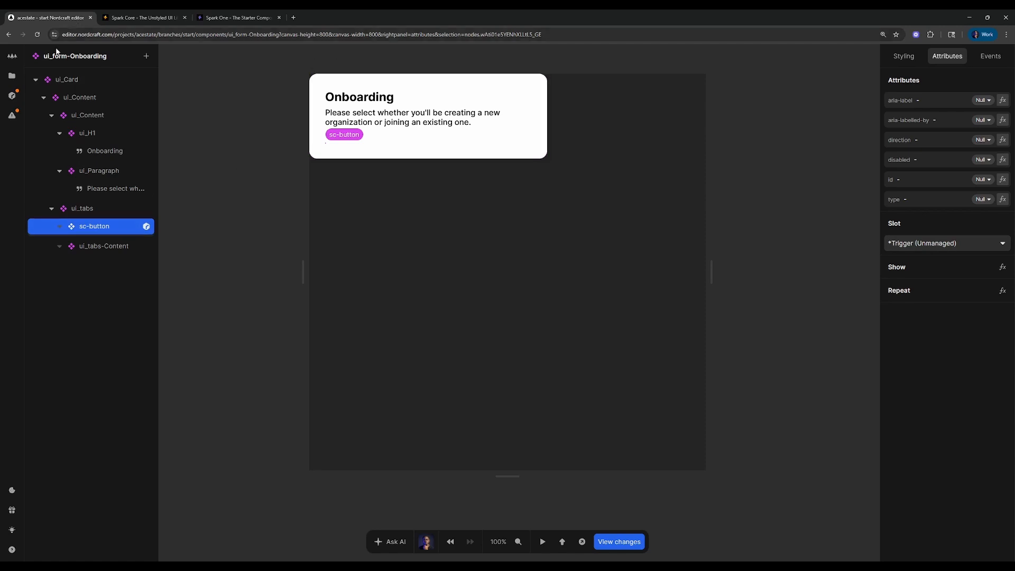
- Browse the project's list of ui_ components, then return to the ui_form-Onboarding element tree
{"action": "left_click", "coordinate": [12, 75]}
{"action": "scroll", "coordinate": [88, 366], "scroll_direction": "down", "scroll_amount": 5}
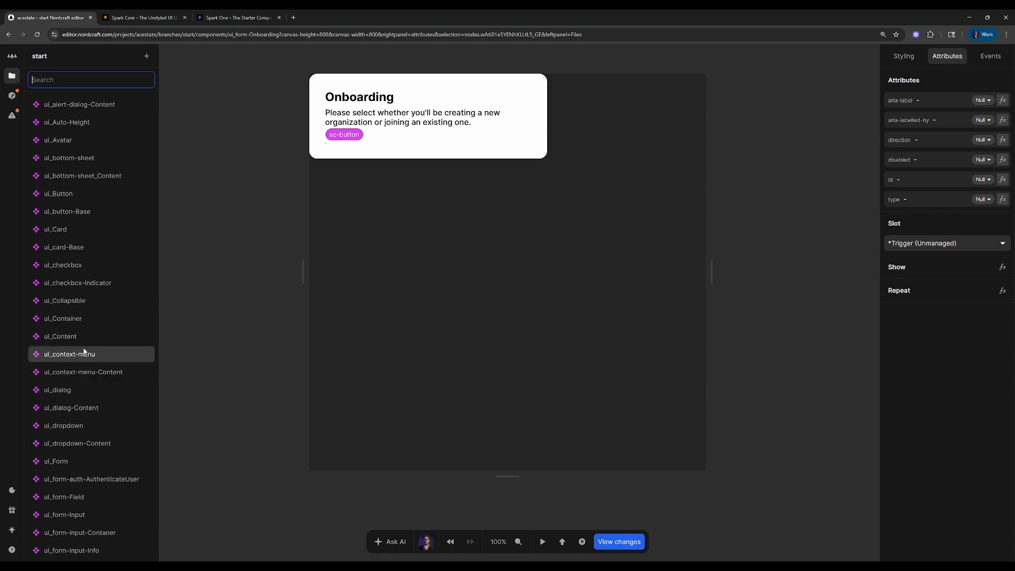
{"action": "scroll", "coordinate": [114, 383], "scroll_direction": "down", "scroll_amount": 6}
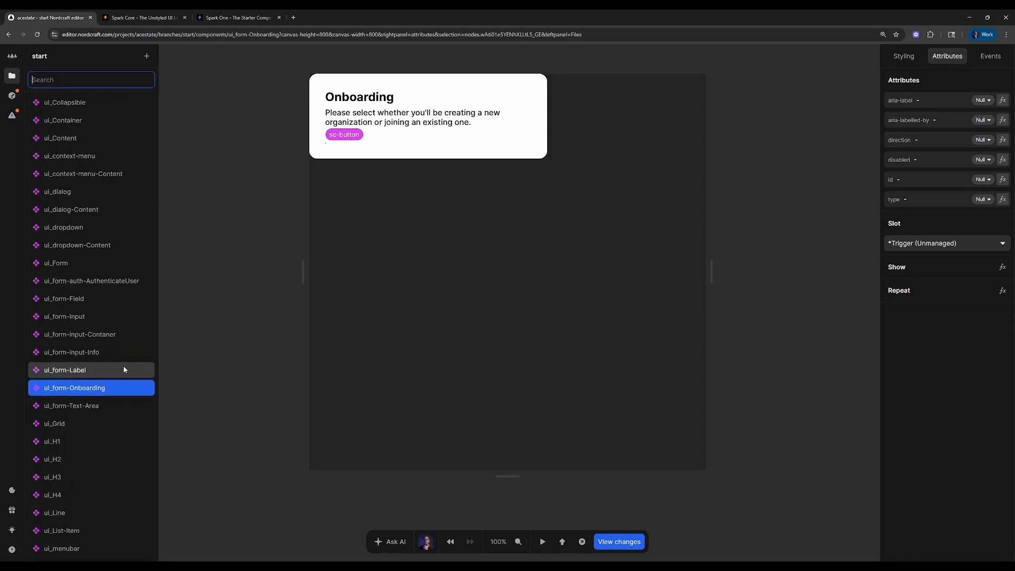
{"action": "scroll", "coordinate": [129, 361], "scroll_direction": "down", "scroll_amount": 3}
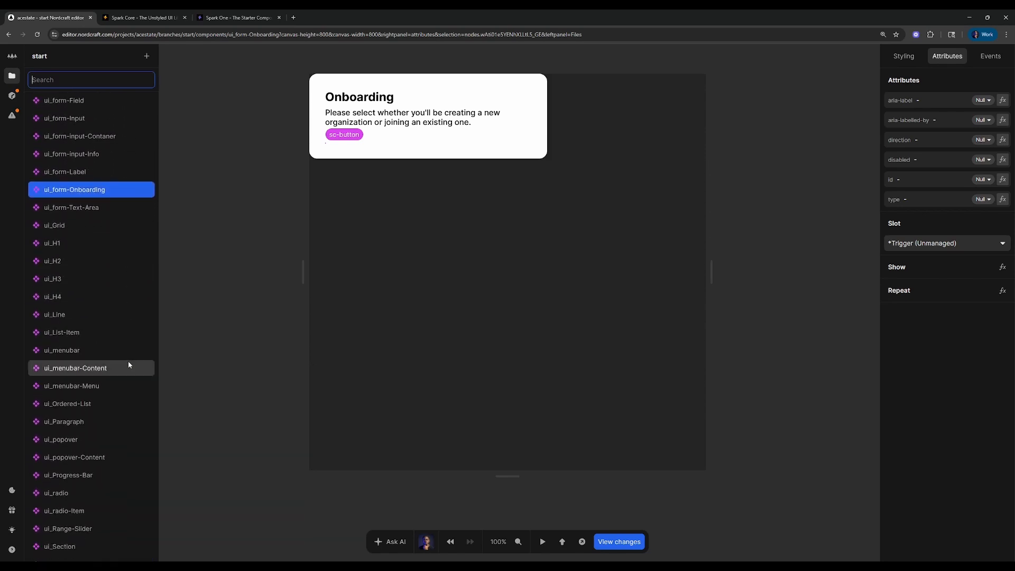
{"action": "scroll", "coordinate": [122, 393], "scroll_direction": "up", "scroll_amount": 15}
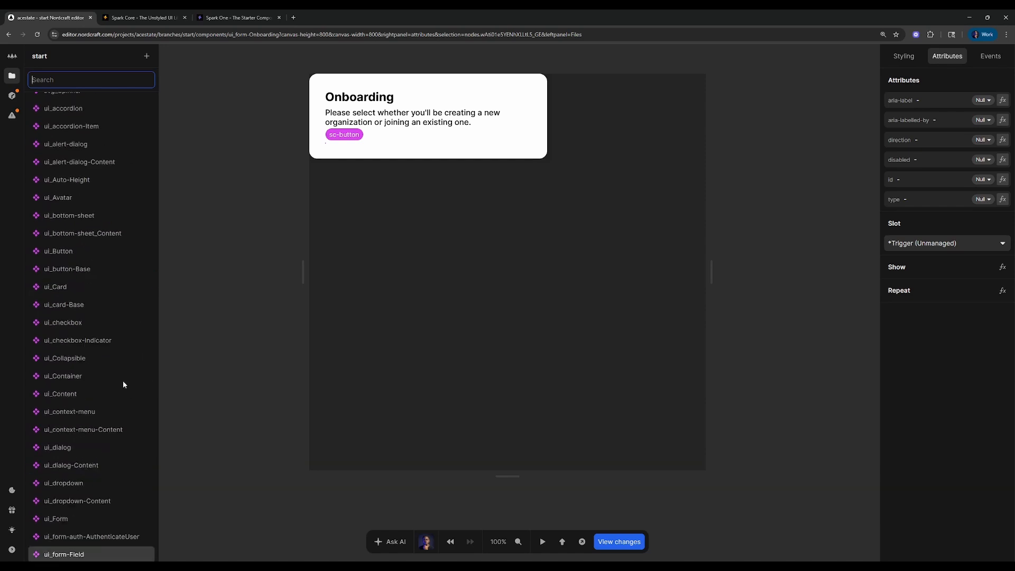
{"action": "left_click", "coordinate": [125, 123]}
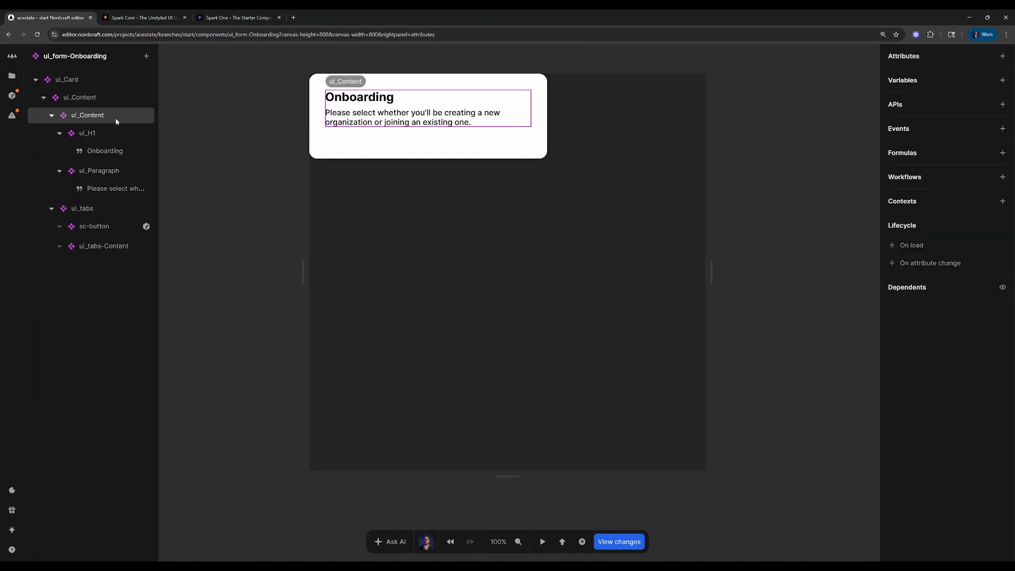
- Replace the sc-button inside ui_tabs with a ui_tabs-Trigger placed above ui_tabs-Content
{"action": "left_click", "coordinate": [105, 225]}
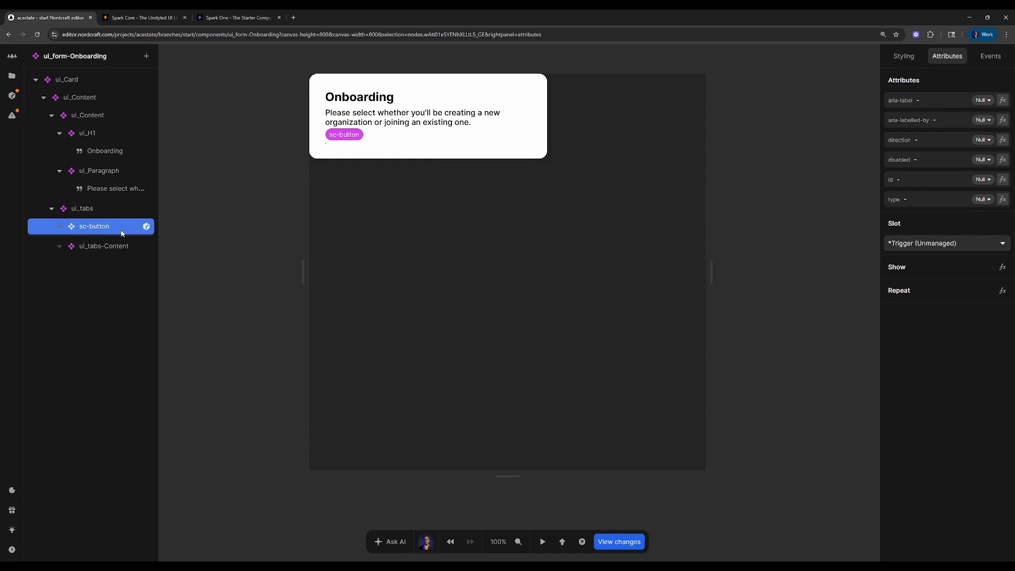
{"action": "key", "text": "Delete"}
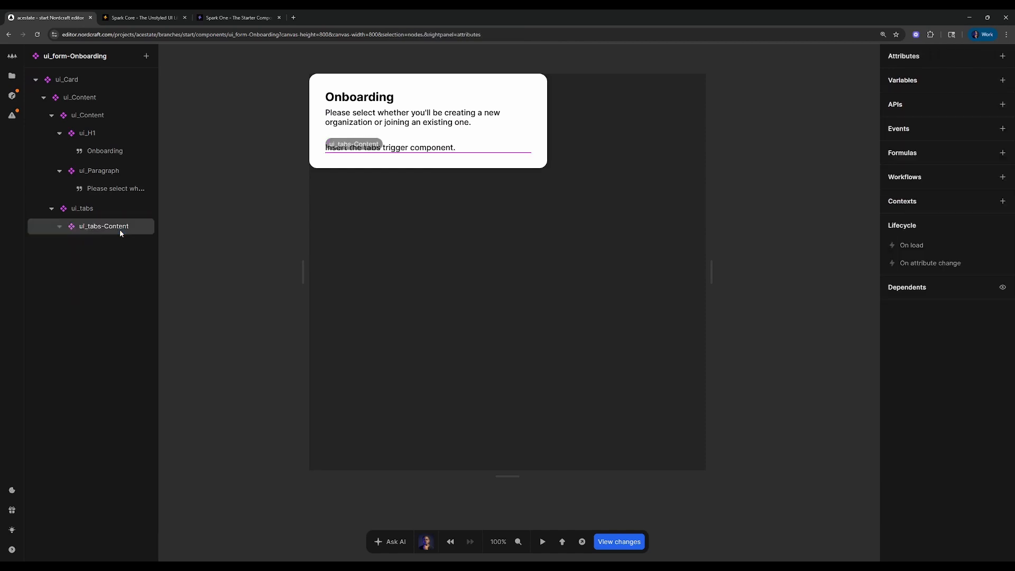
{"action": "left_click", "coordinate": [125, 206]}
{"action": "type", "text": "atabs tri"}
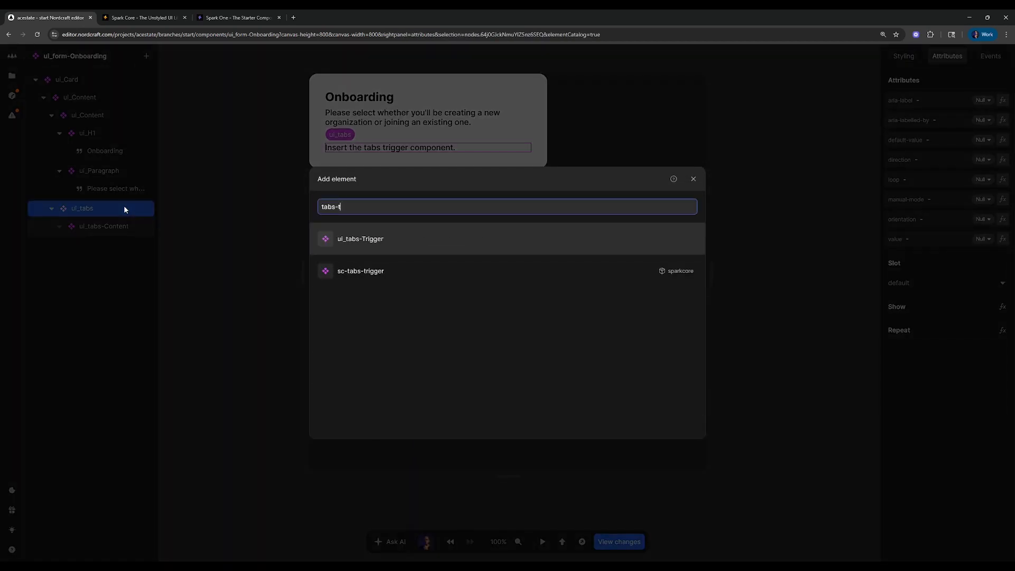
{"action": "key", "text": "Return"}
{"action": "left_click_drag", "start_coordinate": [104, 246], "coordinate": [109, 211]}
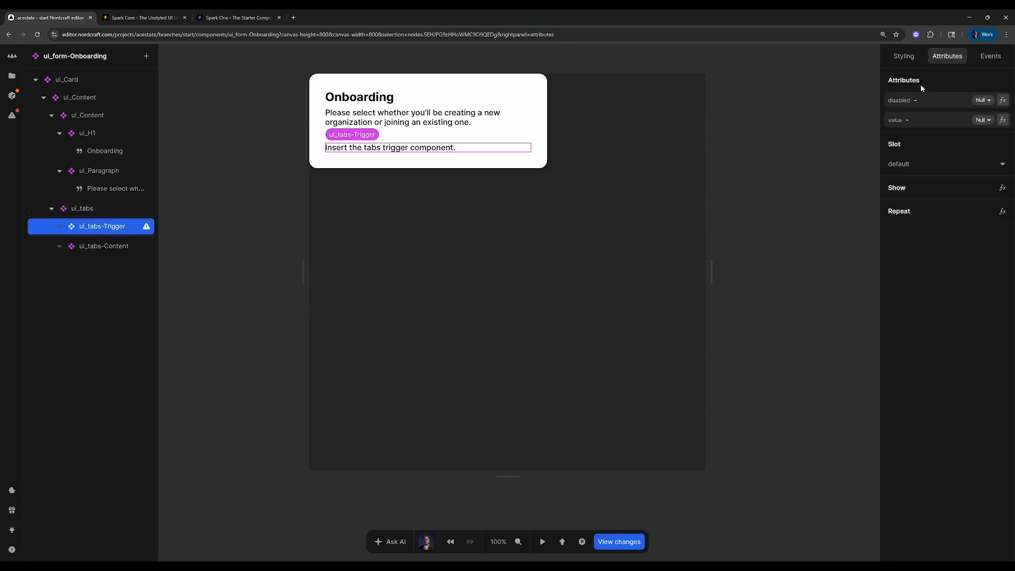
- Assign the new ui_tabs-Trigger to the *Trigger (Unmanaged) slot and check the trigger and content elements
{"action": "left_click", "coordinate": [922, 164]}
{"action": "left_click", "coordinate": [904, 199]}
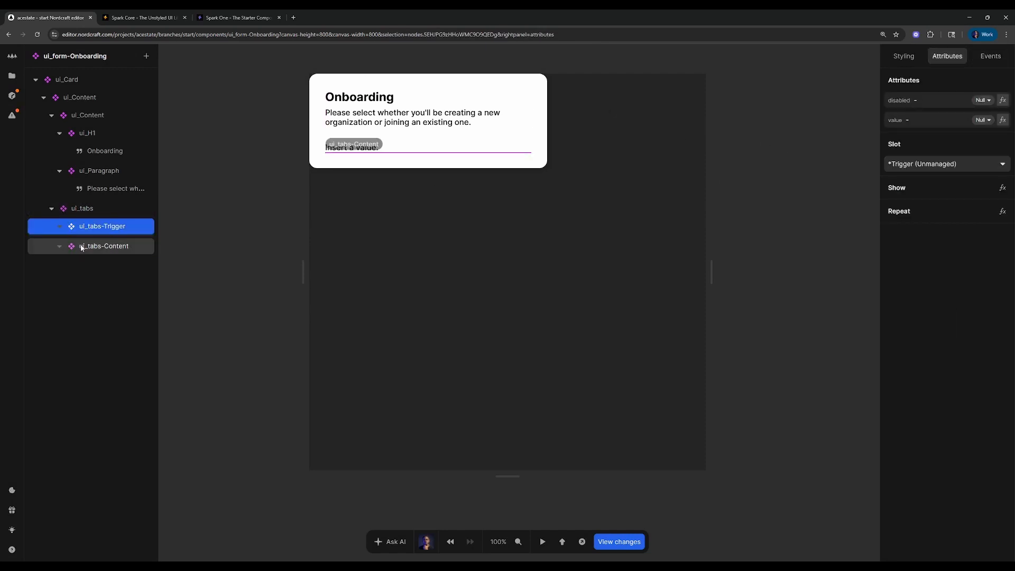
{"action": "left_click", "coordinate": [98, 246]}
{"action": "left_click", "coordinate": [95, 231]}
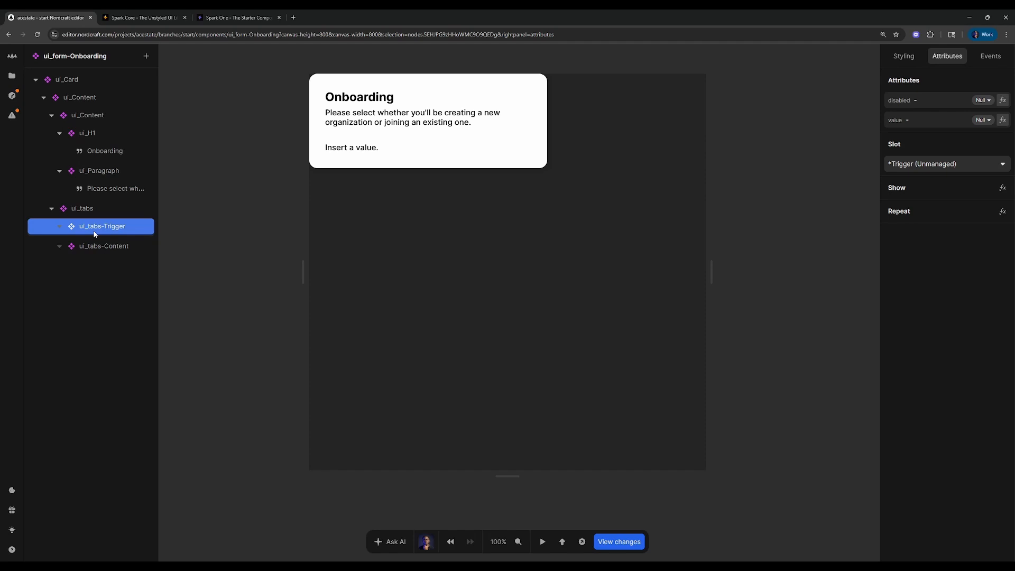
- Create a variable named _OPTIONS on the ui_form-Onboarding component
{"action": "left_click", "coordinate": [760, 103]}
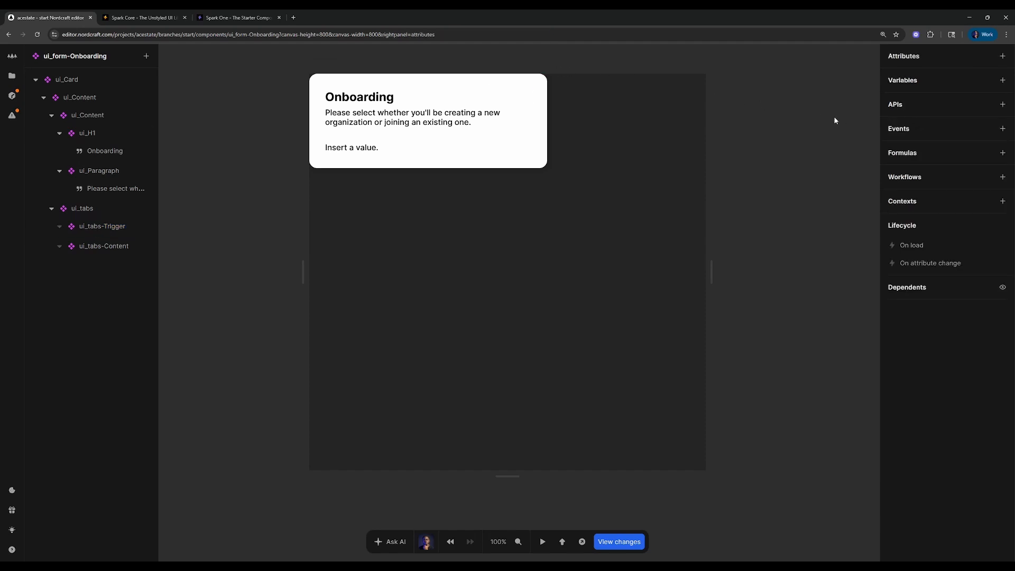
{"action": "left_click", "coordinate": [1002, 80]}
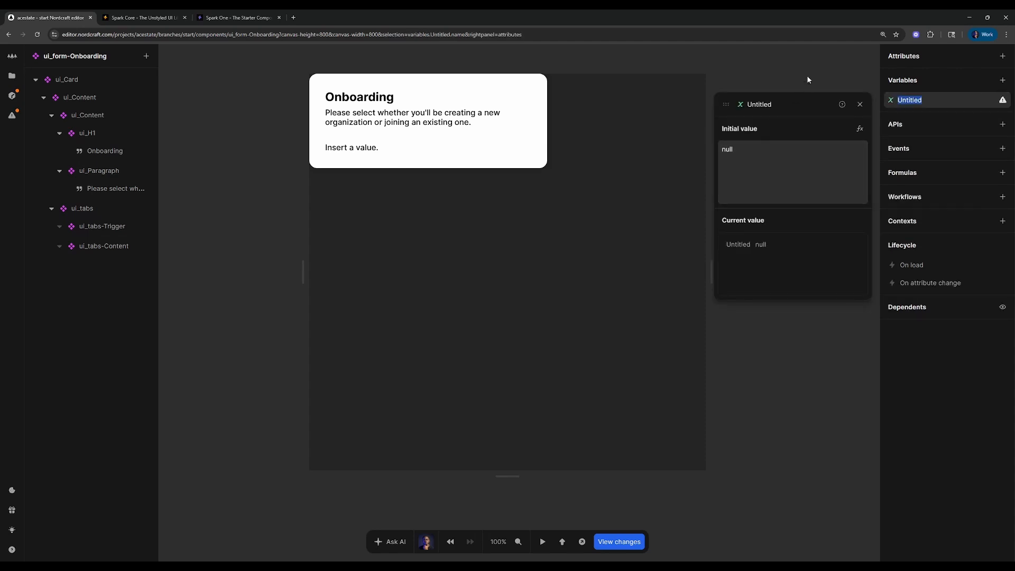
{"action": "key", "text": "BackSpace"}
{"action": "type", "text": "_OPTIONS"}
{"action": "left_click", "coordinate": [804, 162]}
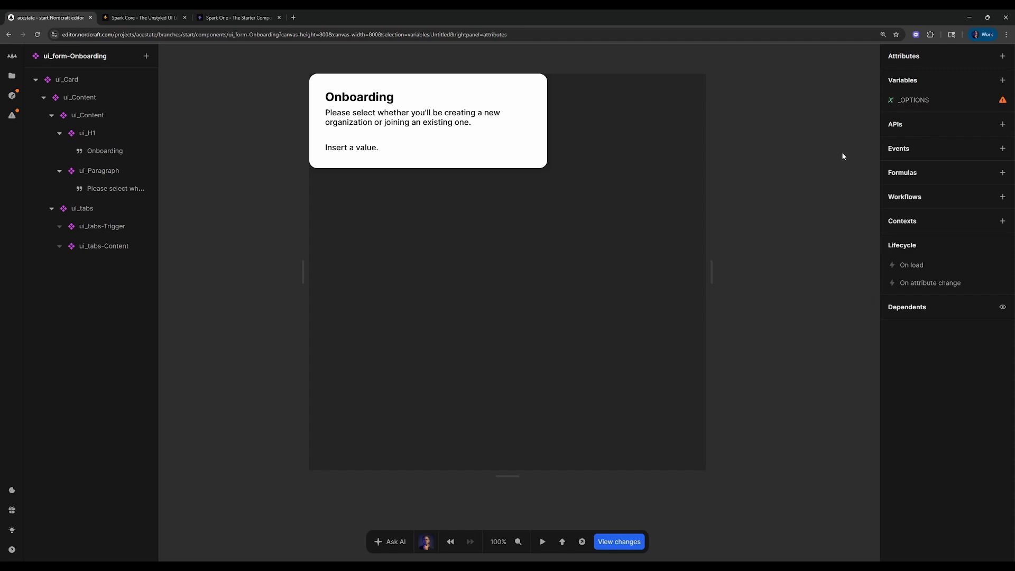
- Make the initial value of the _OPTIONS variable an Array formula
{"action": "left_click", "coordinate": [933, 106]}
{"action": "left_click", "coordinate": [859, 129]}
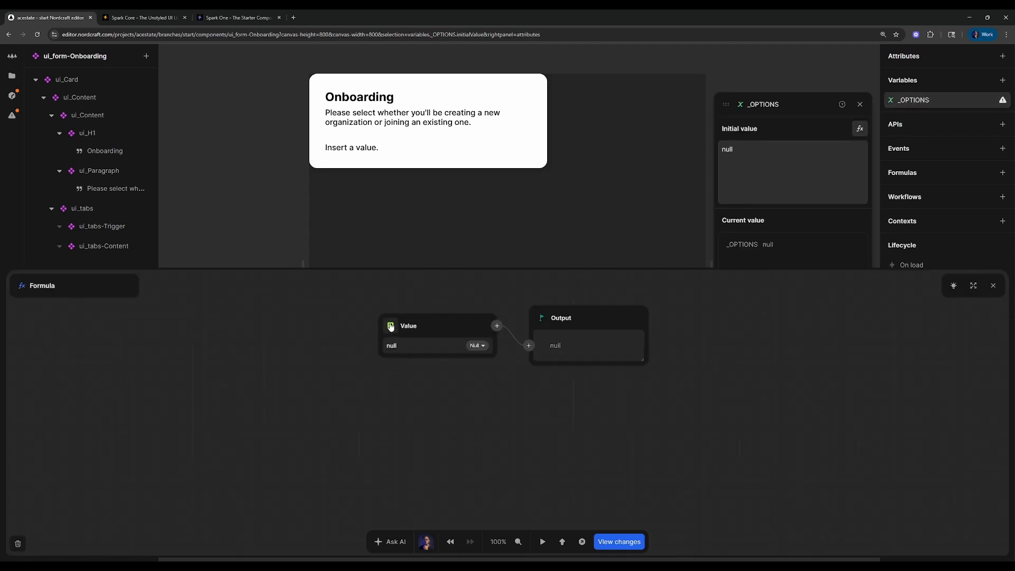
{"action": "left_click", "coordinate": [392, 328]}
{"action": "type", "text": "array"}
{"action": "left_click", "coordinate": [421, 349]}
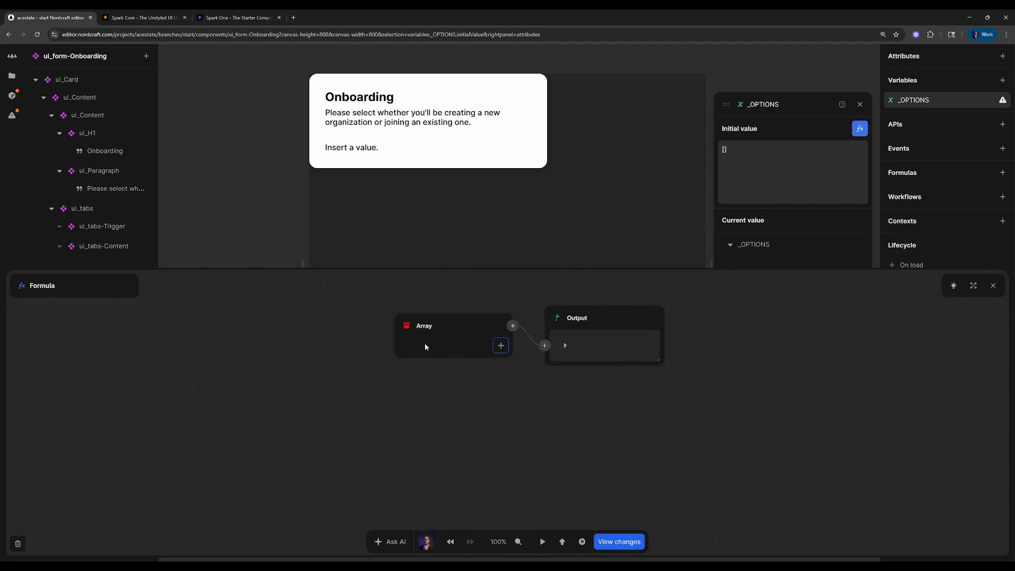
- Add "Create Organization" as the first item of the _OPTIONS array
{"action": "left_click", "coordinate": [503, 350]}
{"action": "left_click", "coordinate": [465, 335]}
{"action": "key", "text": "BackSpace"}
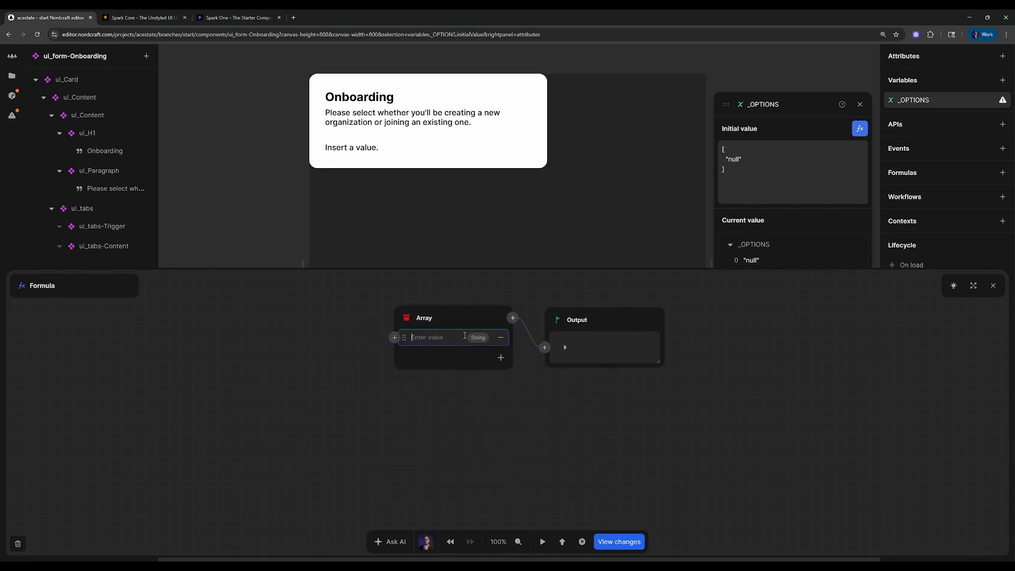
{"action": "type", "text": "Create Organiati"}
{"action": "key", "text": "ctrl+a"}
{"action": "key", "text": "BackSpace"}
{"action": "type", "text": "Create Organization"}
{"action": "left_click", "coordinate": [483, 362]}
{"action": "double_click", "coordinate": [449, 338]}
- Add a second item, "Join Organization", to the _OPTIONS array and close the variable's formula and settings
{"action": "left_click", "coordinate": [500, 357]}
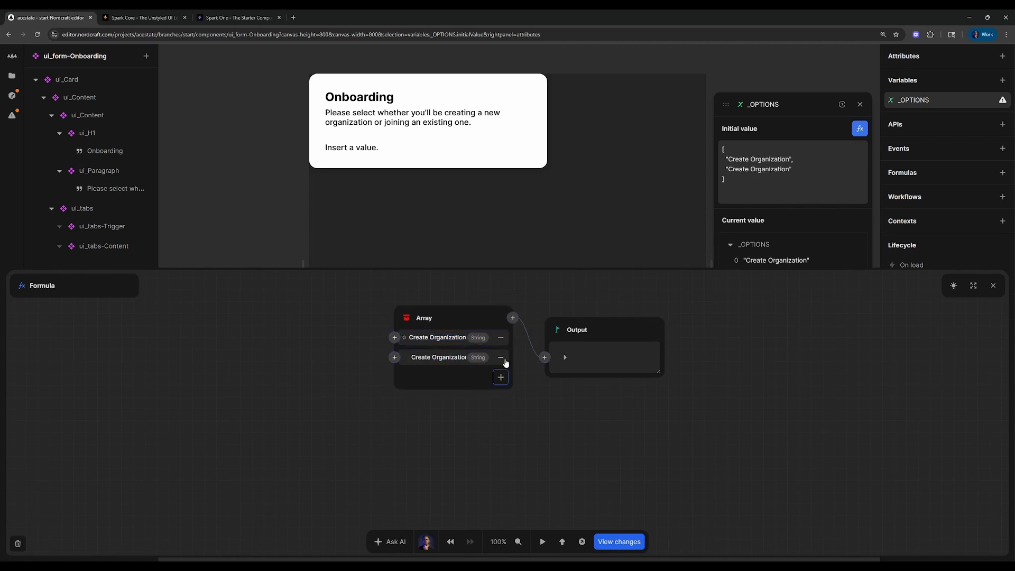
{"action": "left_click", "coordinate": [422, 357]}
{"action": "double_click", "coordinate": [423, 357]}
{"action": "type", "text": "Join"}
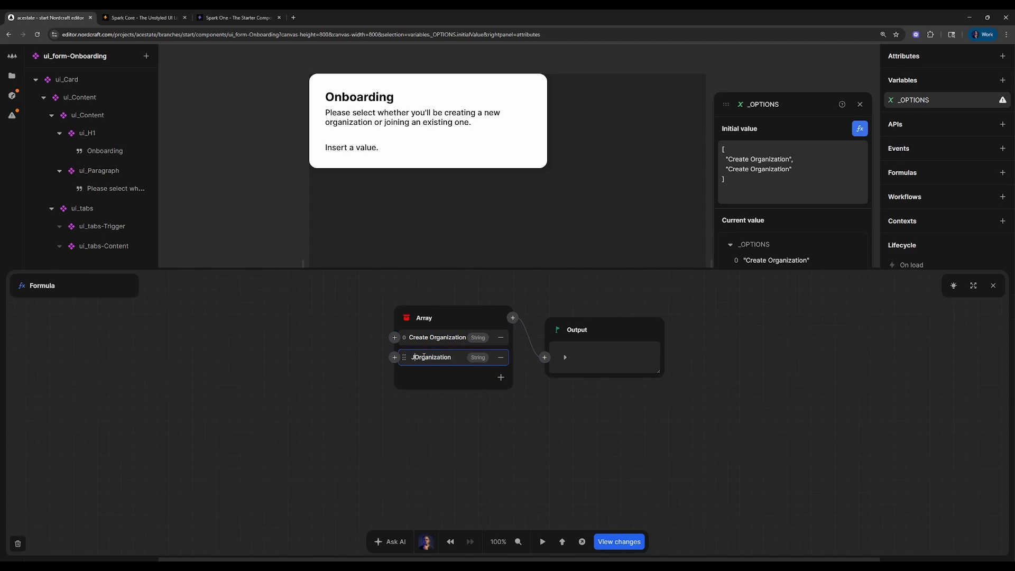
{"action": "left_click", "coordinate": [993, 286]}
{"action": "left_click", "coordinate": [860, 104]}
- Create another component variable named selectedOption
{"action": "left_click", "coordinate": [1002, 80]}
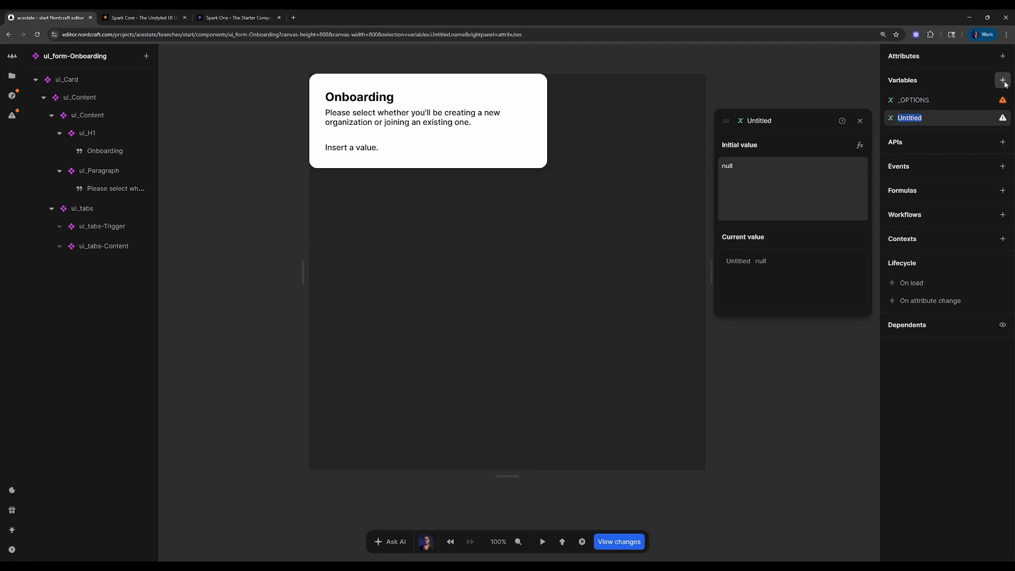
{"action": "type", "text": "selectedOption"}
{"action": "key", "text": "Return"}
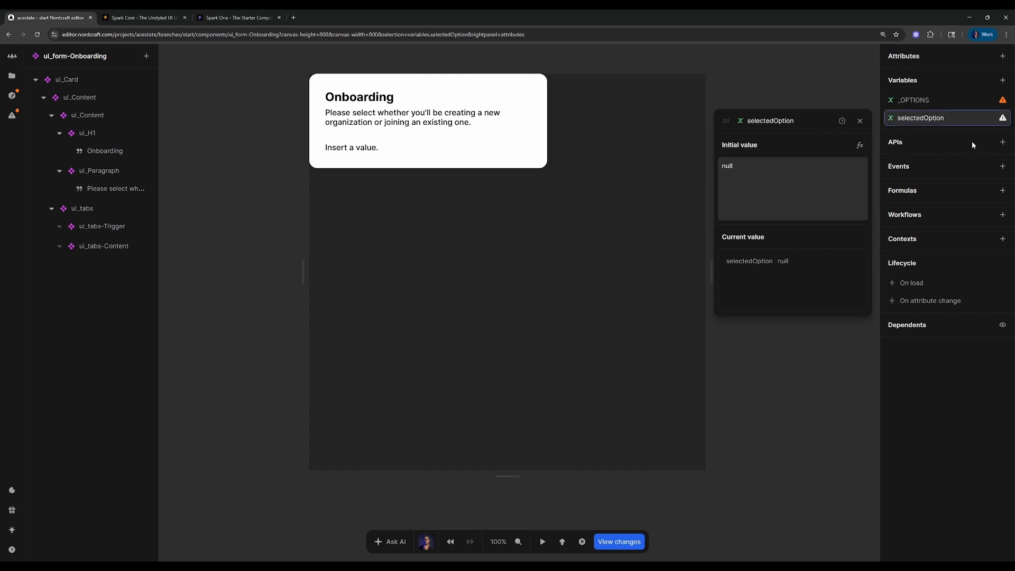
{"action": "left_click", "coordinate": [859, 145]}
{"action": "left_click", "coordinate": [411, 332]}
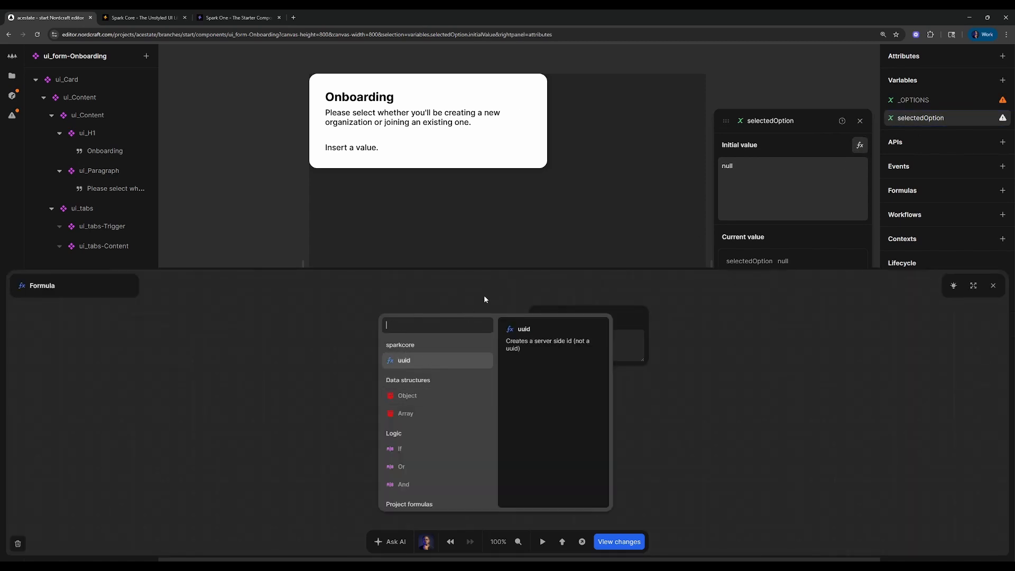
{"action": "key", "text": "Down"}
{"action": "key", "text": "Escape"}
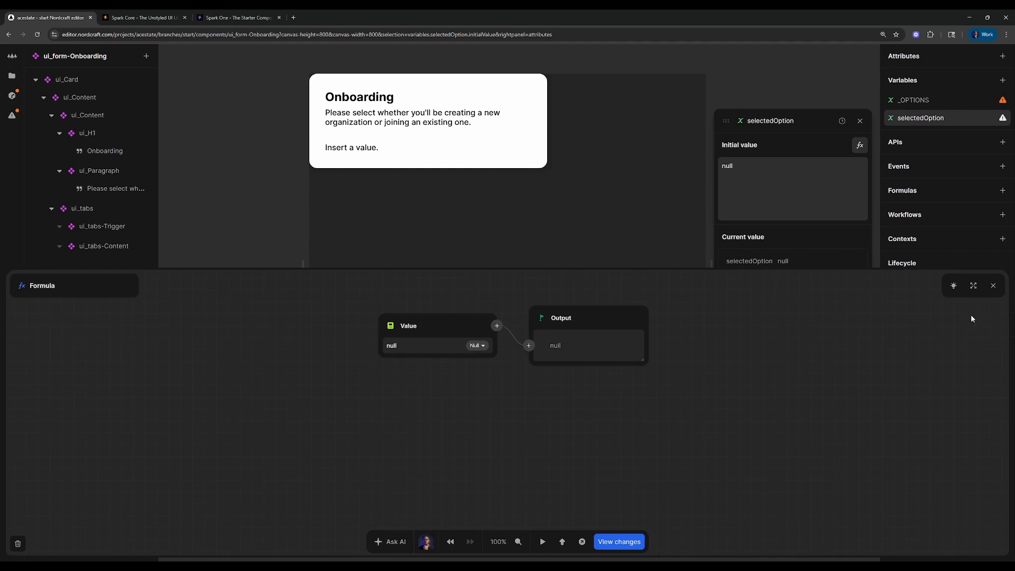
{"action": "left_click", "coordinate": [993, 286]}
- Set the initial value of selectedOption to "Create Organization" and close the variable's settings
{"action": "left_click", "coordinate": [787, 192]}
{"action": "type", "text": "Create "}
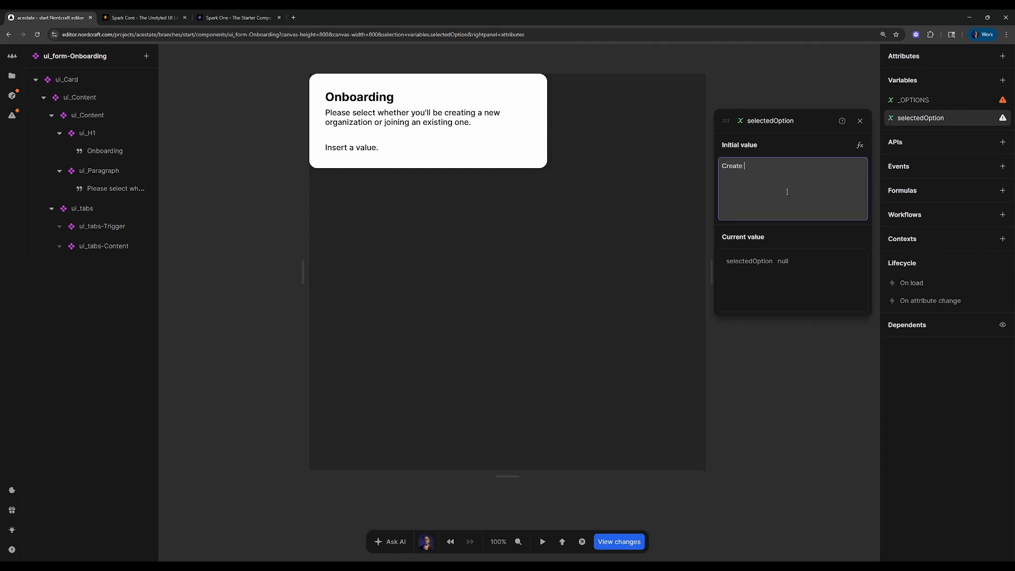
{"action": "type", "text": "Organization"}
{"action": "left_click", "coordinate": [858, 123]}
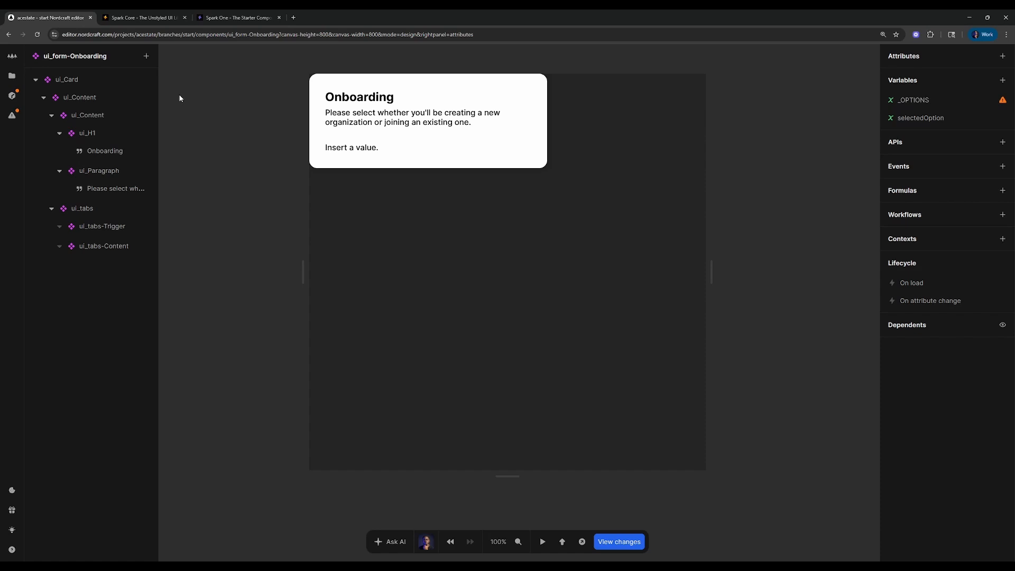
- Switch to the Spark Core Tabs documentation and examine the Root's default-value and value attributes and the onValueChange event
{"action": "left_click", "coordinate": [130, 18]}
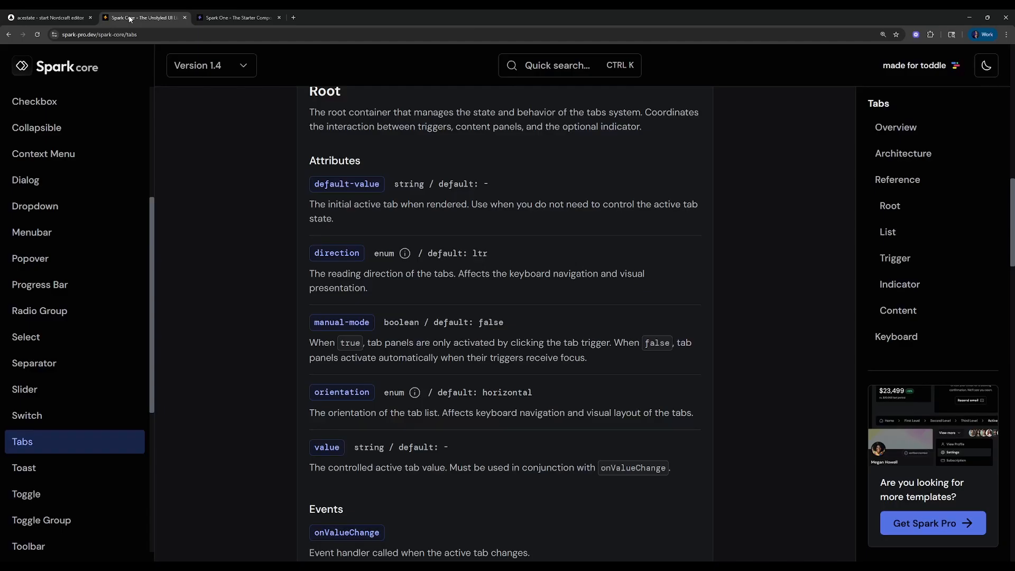
{"action": "scroll", "coordinate": [216, 205], "scroll_direction": "down", "scroll_amount": 1}
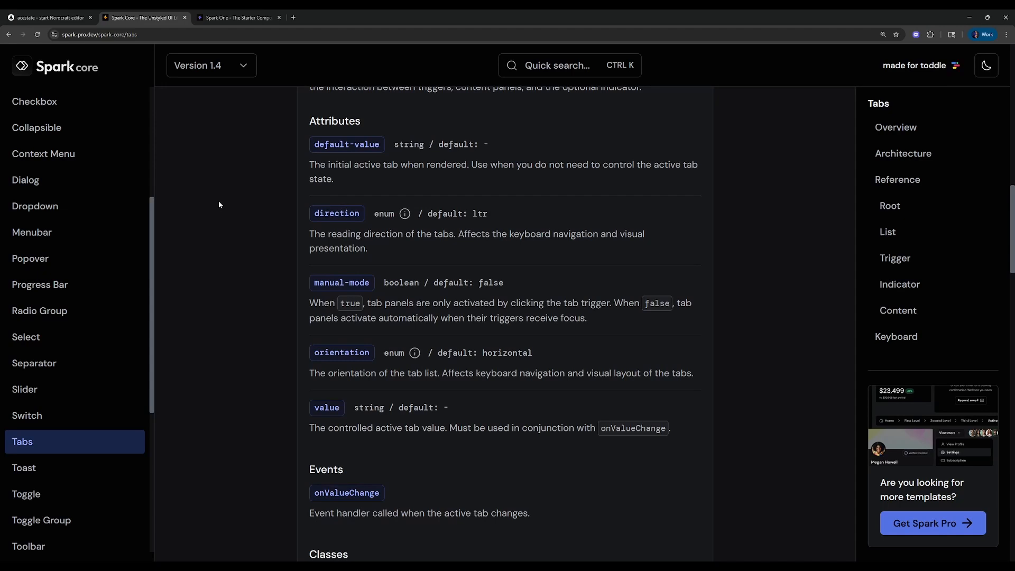
{"action": "scroll", "coordinate": [242, 198], "scroll_direction": "up", "scroll_amount": 1}
{"action": "scroll", "coordinate": [248, 204], "scroll_direction": "down", "scroll_amount": 1}
{"action": "scroll", "coordinate": [328, 160], "scroll_direction": "up", "scroll_amount": 1}
{"action": "scroll", "coordinate": [412, 199], "scroll_direction": "down", "scroll_amount": 1}
{"action": "left_click_drag", "start_coordinate": [316, 144], "coordinate": [413, 144]}
{"action": "left_click", "coordinate": [350, 407]}
{"action": "left_click_drag", "start_coordinate": [383, 493], "coordinate": [313, 499]}
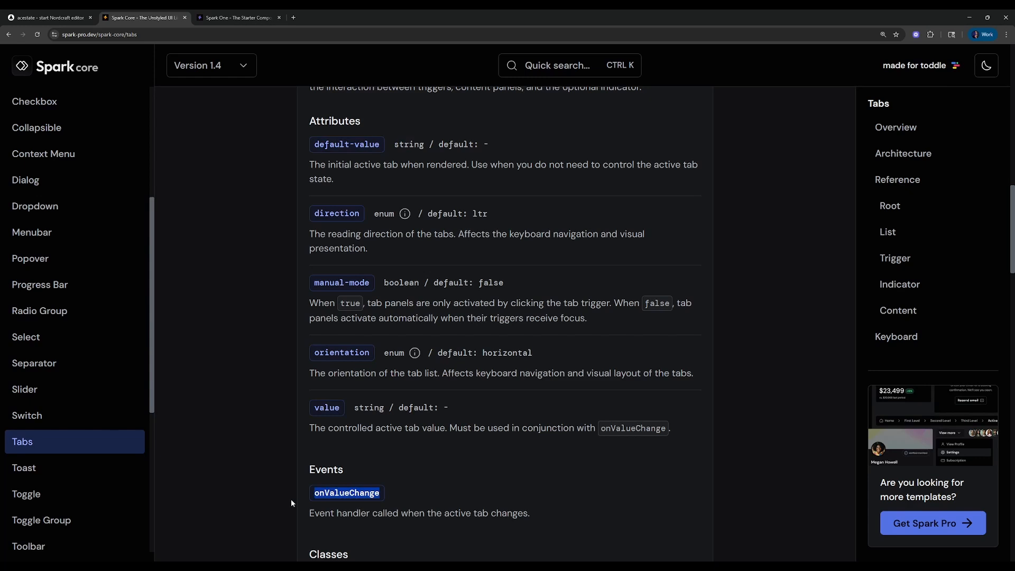
- Read when the Tabs Root's default-value attribute should be used
{"action": "scroll", "coordinate": [285, 476], "scroll_direction": "down", "scroll_amount": 1}
{"action": "scroll", "coordinate": [259, 371], "scroll_direction": "up", "scroll_amount": 1}
{"action": "left_click", "coordinate": [344, 169]}
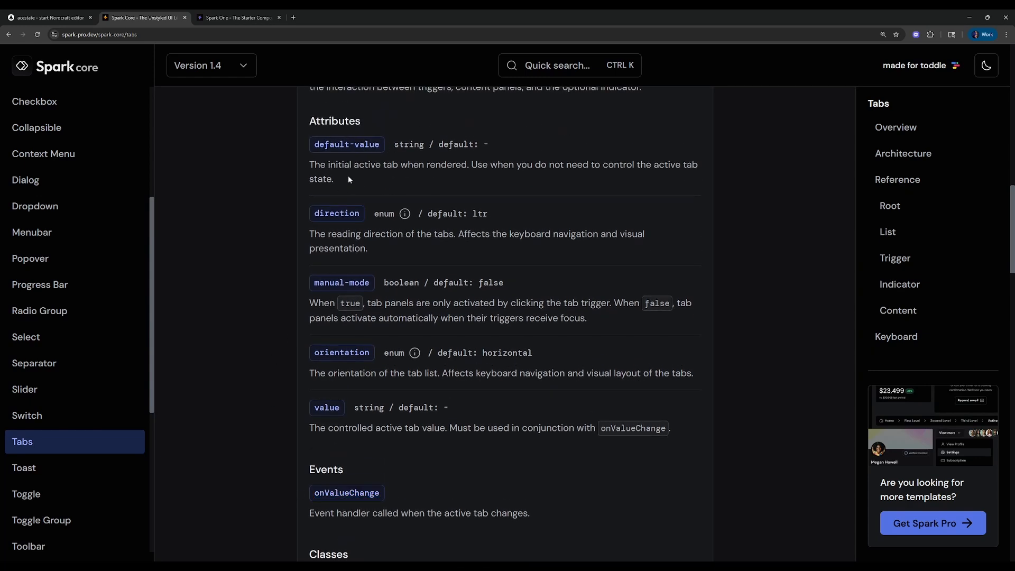
{"action": "left_click_drag", "start_coordinate": [309, 165], "coordinate": [541, 165]}
{"action": "left_click_drag", "start_coordinate": [565, 165], "coordinate": [414, 189]}
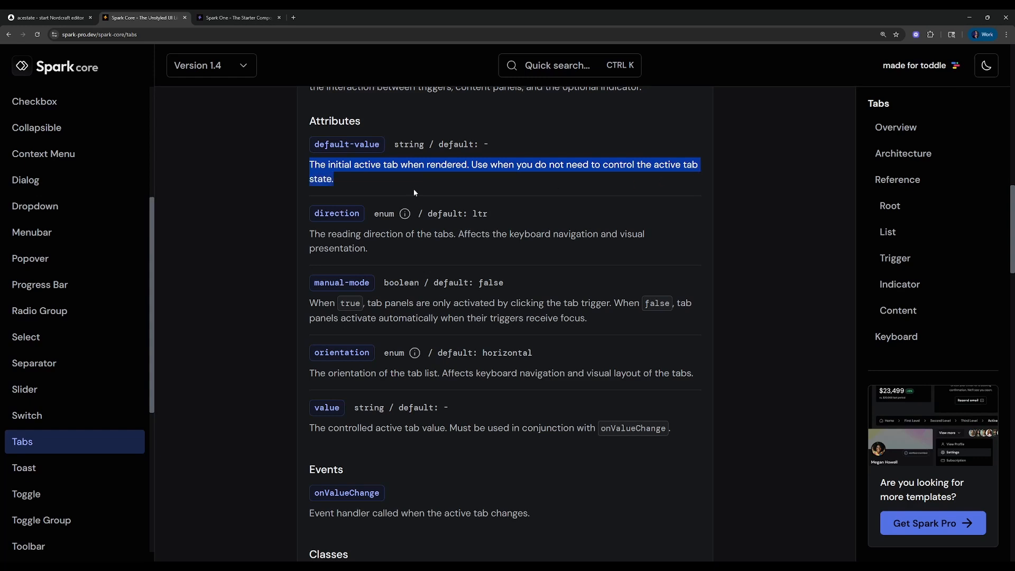
{"action": "left_click", "coordinate": [420, 192]}
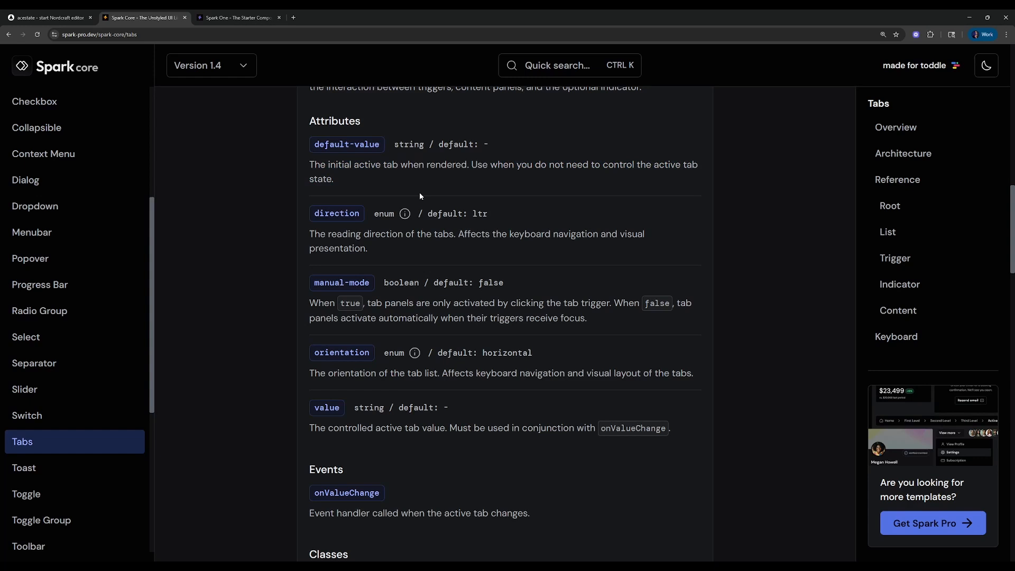
{"action": "left_click_drag", "start_coordinate": [420, 191], "coordinate": [287, 164]}
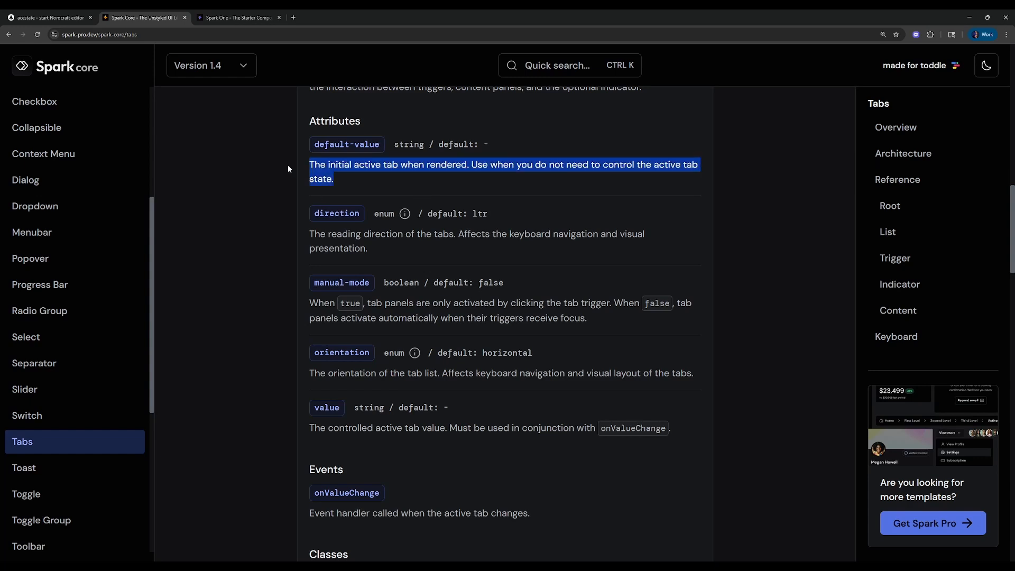
{"action": "left_click", "coordinate": [358, 190]}
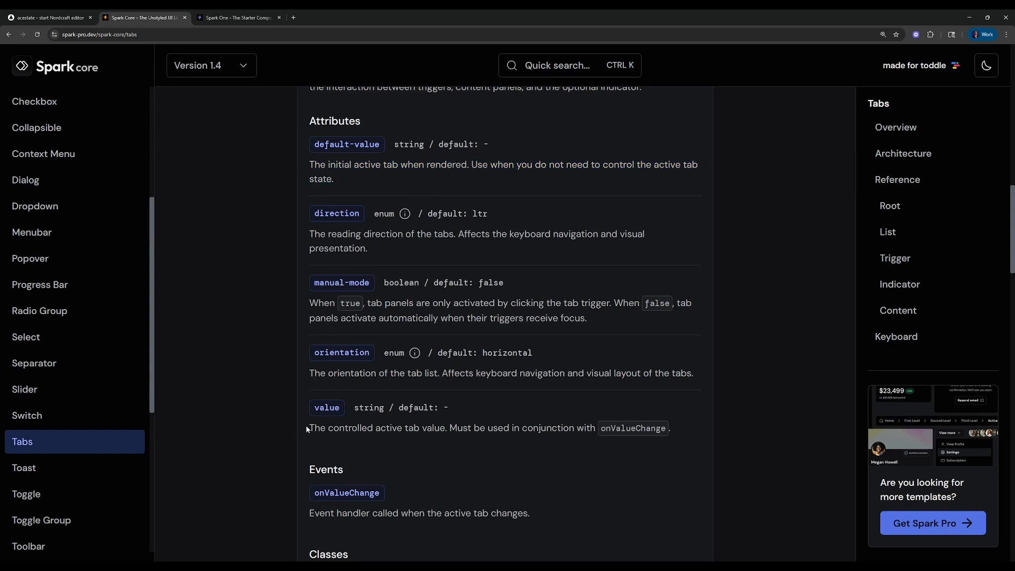
- Read how the Tabs Root's value attribute works together with onValueChange
{"action": "left_click_drag", "start_coordinate": [345, 407], "coordinate": [316, 406]}
{"action": "left_click", "coordinate": [316, 407]}
{"action": "left_click_drag", "start_coordinate": [309, 428], "coordinate": [334, 428]}
{"action": "left_click", "coordinate": [334, 428]}
{"action": "left_click_drag", "start_coordinate": [450, 428], "coordinate": [666, 429]}
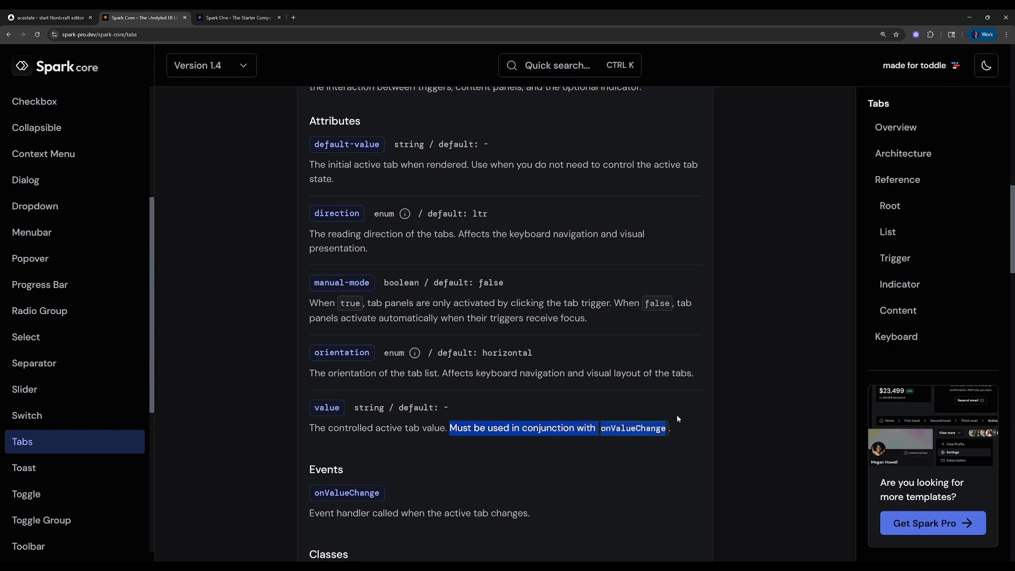
{"action": "left_click", "coordinate": [746, 328]}
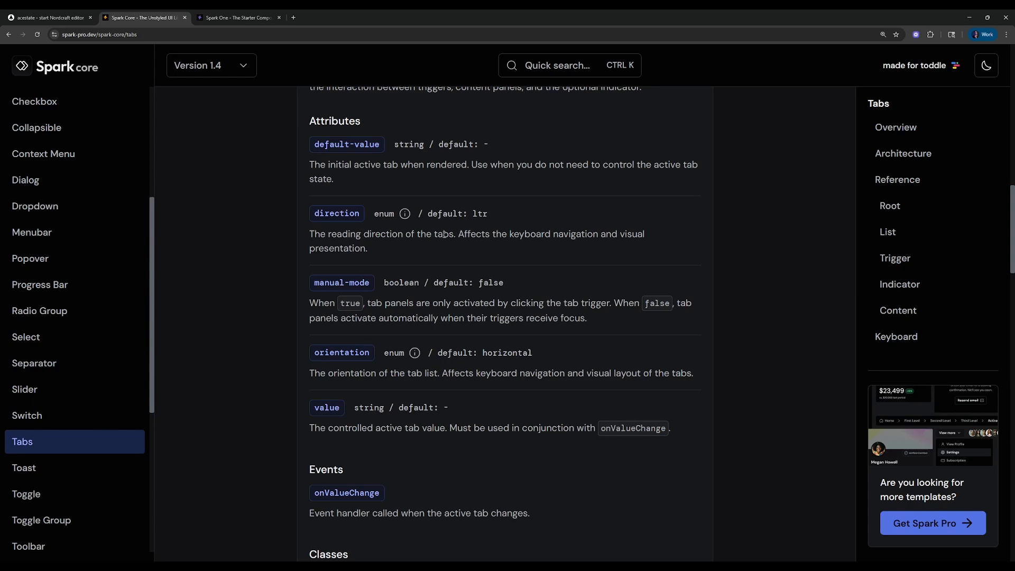
- Return to the Nordcraft editor and clear the default-value attribute of ui_tabs
{"action": "left_click", "coordinate": [47, 17]}
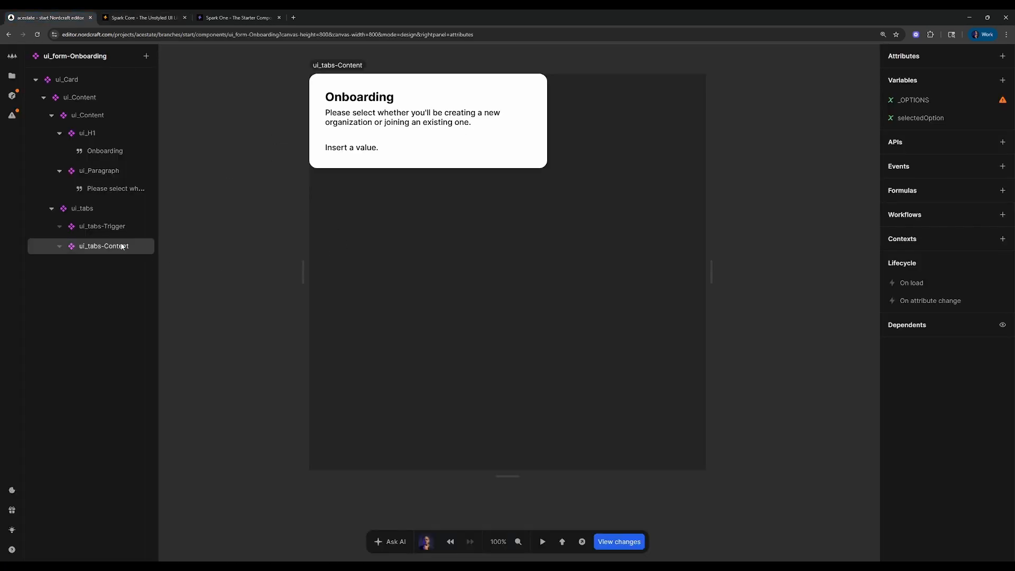
{"action": "left_click", "coordinate": [105, 208]}
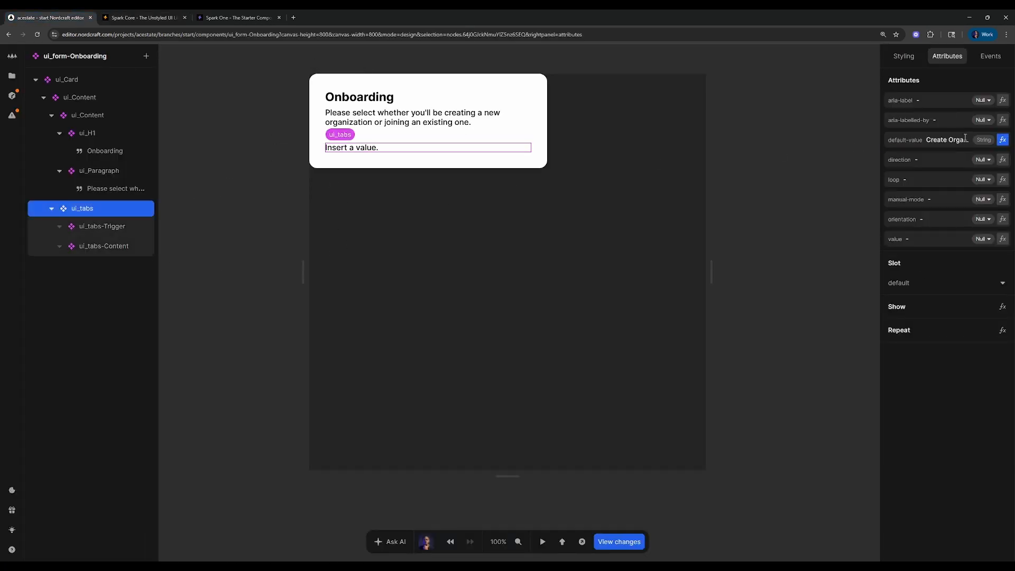
{"action": "left_click", "coordinate": [945, 136]}
{"action": "key", "text": "BackSpace"}
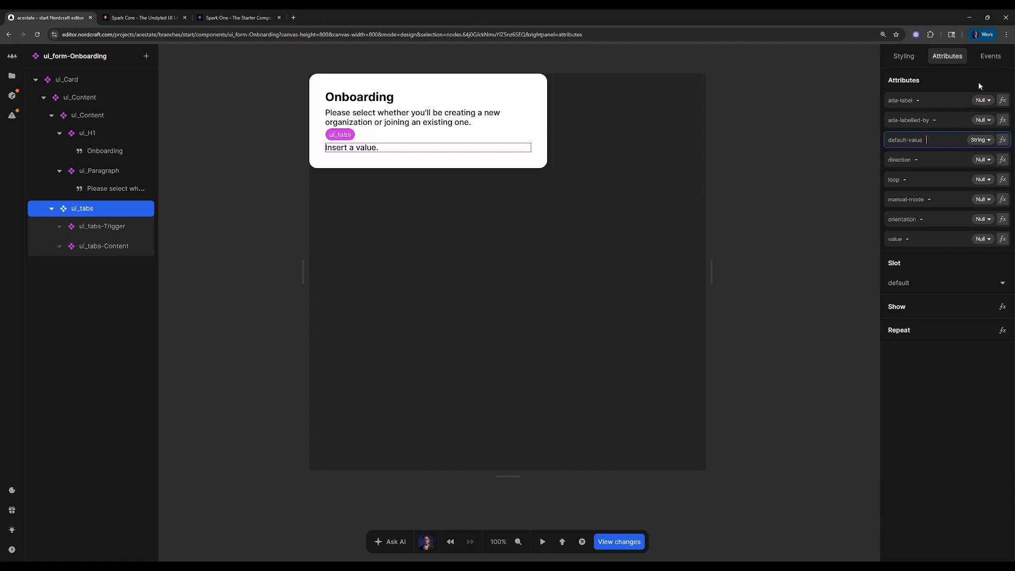
{"action": "left_click", "coordinate": [192, 210]}
- Repeat the ui_tabs-Trigger element over the _OPTIONS variable
{"action": "left_click", "coordinate": [114, 230]}
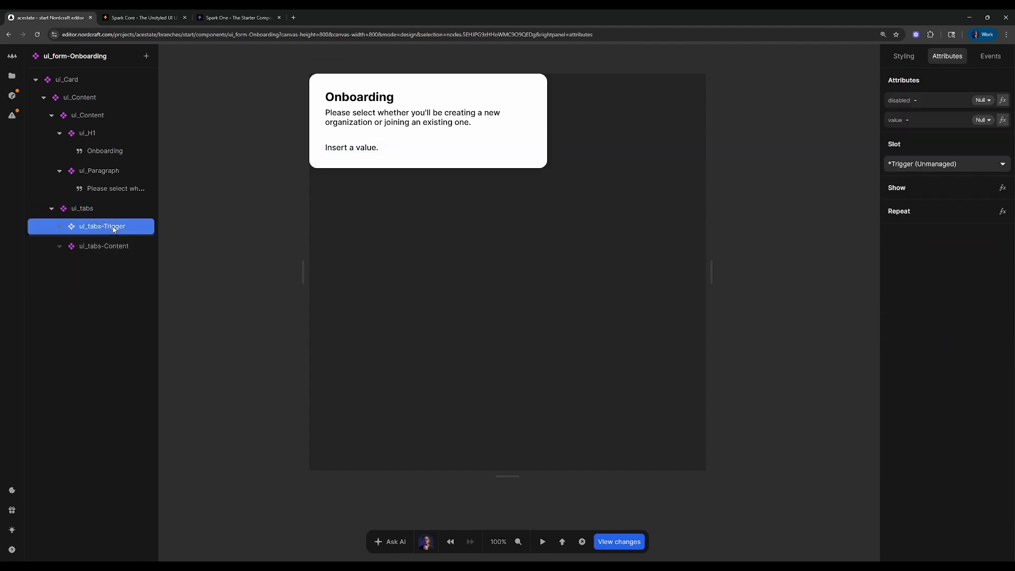
{"action": "right_click", "coordinate": [114, 229]}
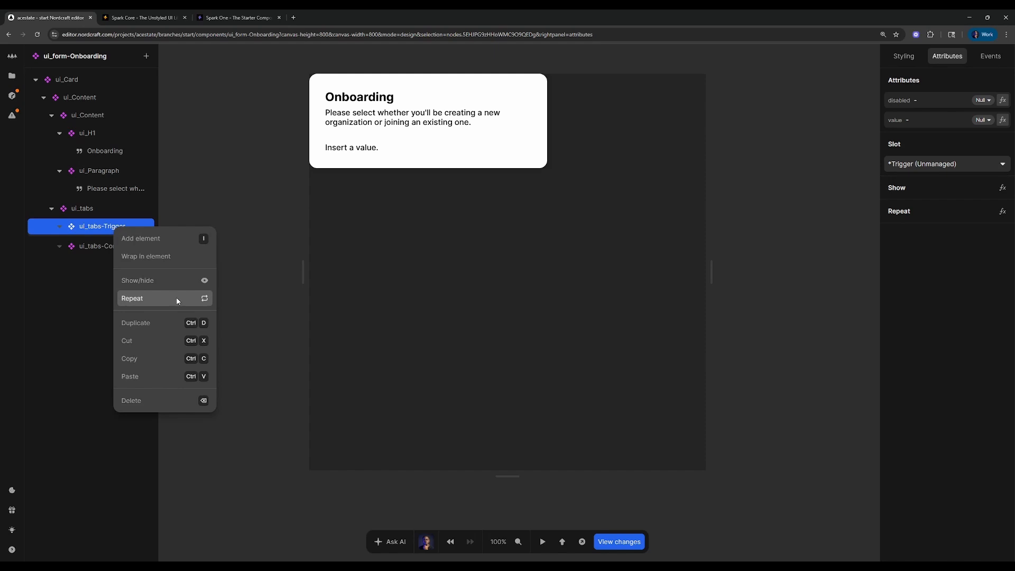
{"action": "left_click", "coordinate": [177, 299]}
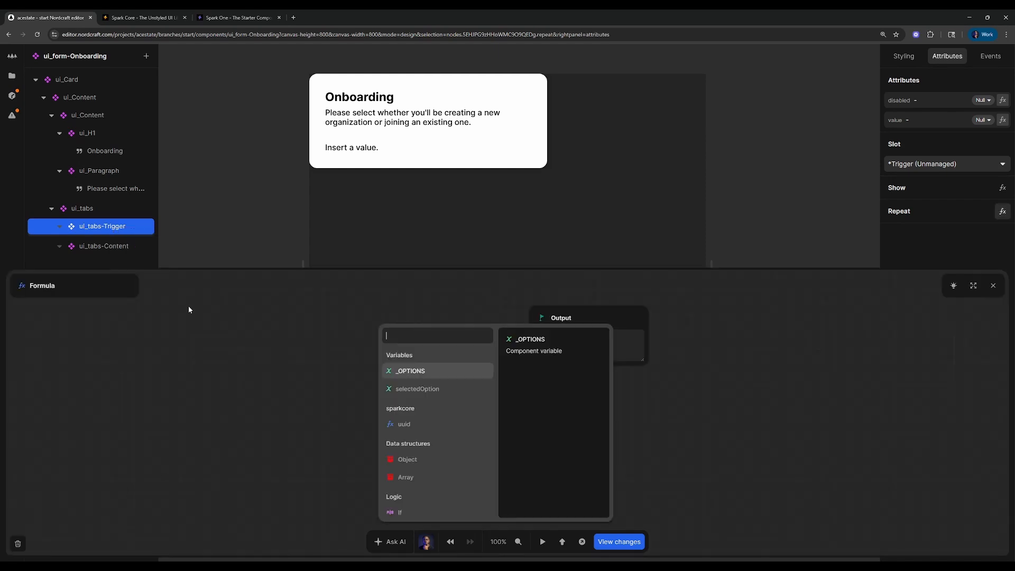
{"action": "left_click", "coordinate": [423, 373]}
{"action": "left_click", "coordinate": [993, 285]}
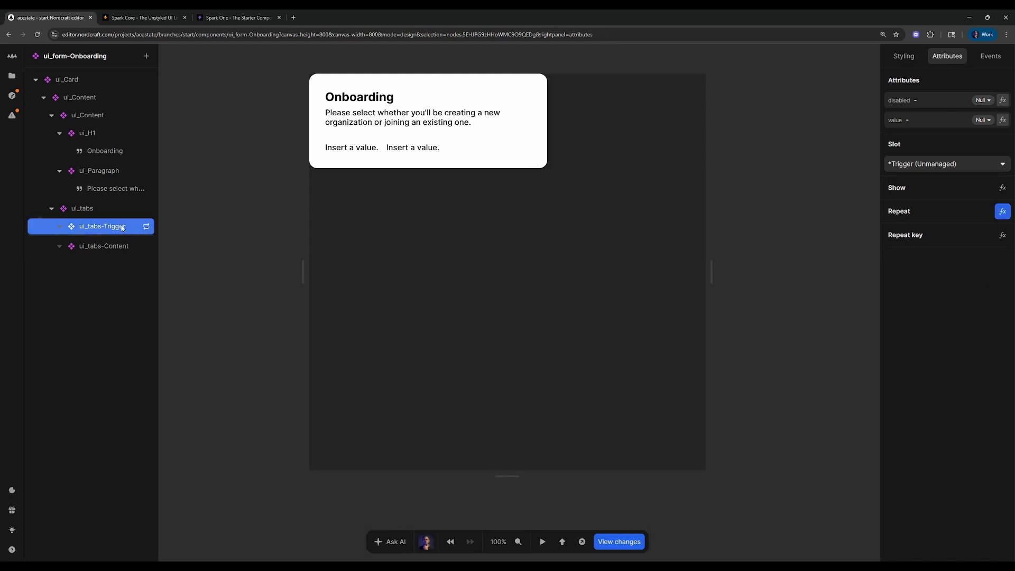
- Add a text element inside ui_tabs-Trigger and bind its text to the repeated Item
{"action": "type", "text": "atext"}
{"action": "key", "text": "Return"}
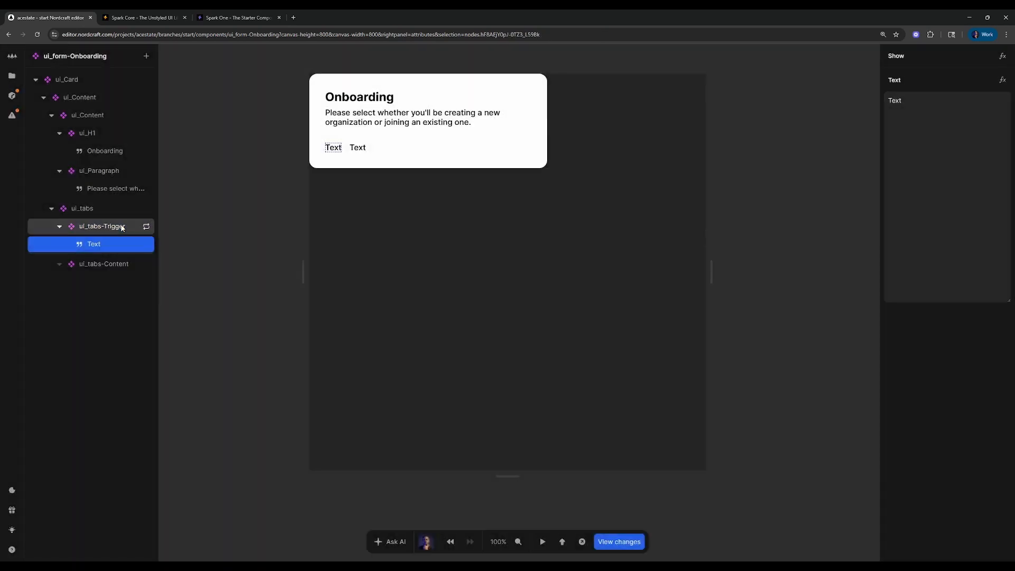
{"action": "left_click", "coordinate": [1002, 79]}
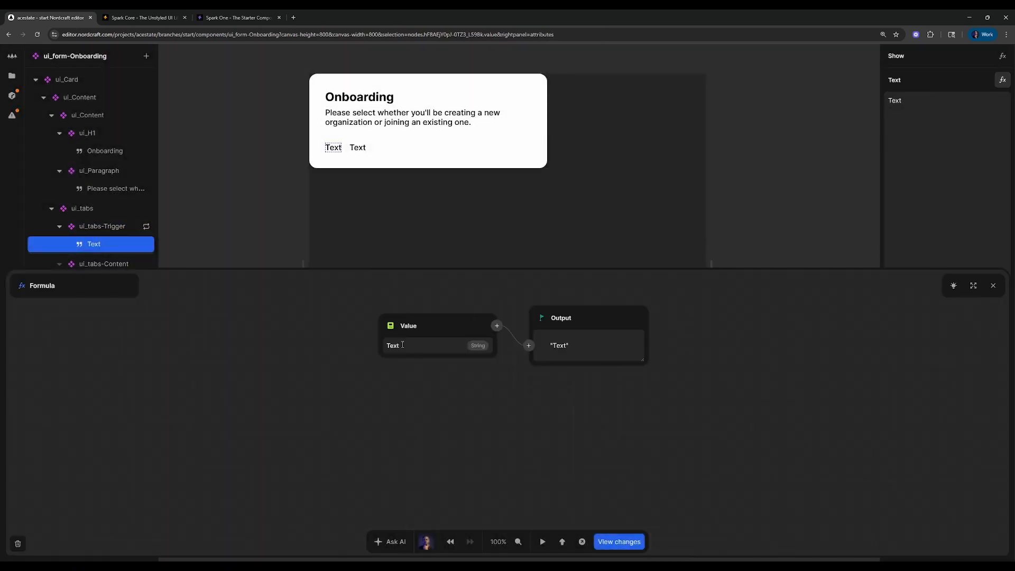
{"action": "left_click", "coordinate": [400, 330]}
{"action": "left_click", "coordinate": [411, 360]}
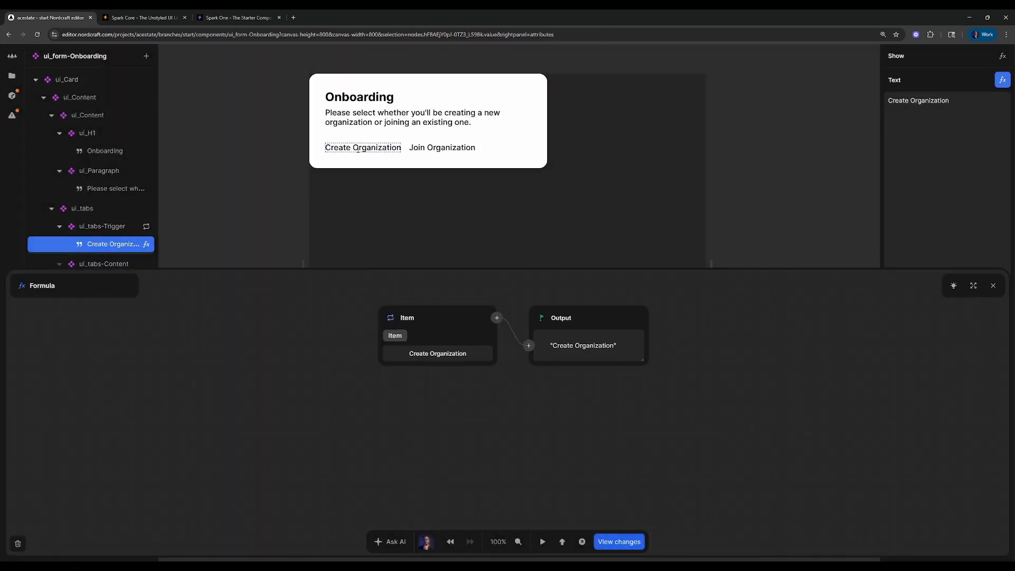
{"action": "left_click", "coordinate": [992, 285]}
{"action": "left_click", "coordinate": [787, 154]}
- Repeat the ui_tabs-Content element over the _OPTIONS variable
{"action": "left_click", "coordinate": [108, 267]}
{"action": "right_click", "coordinate": [108, 270]}
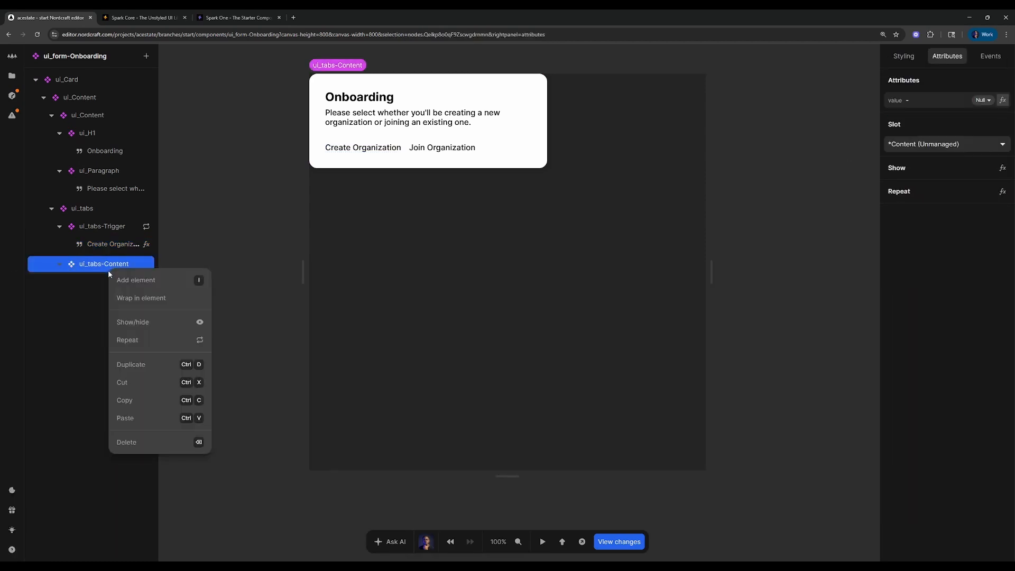
{"action": "left_click", "coordinate": [174, 340]}
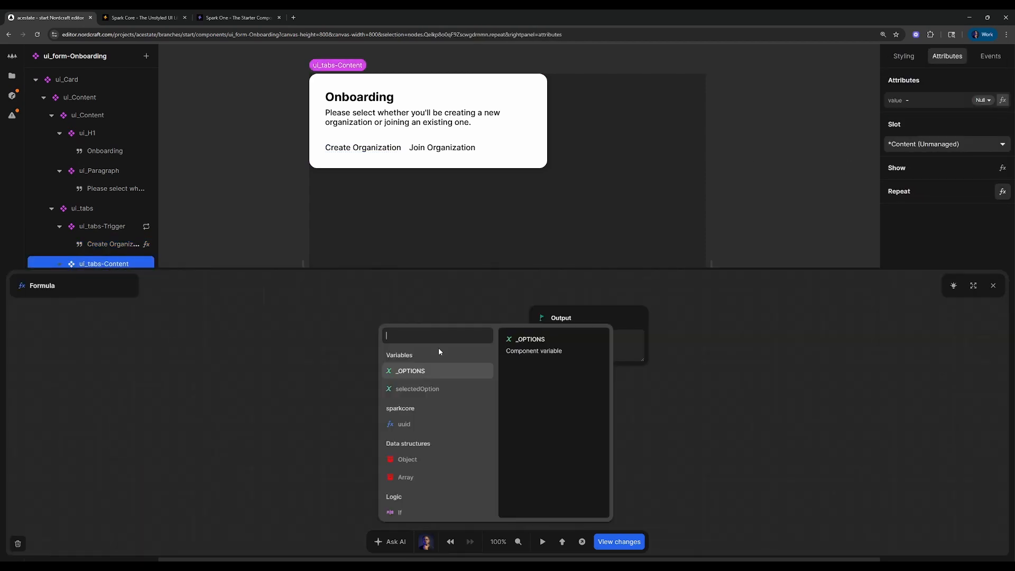
{"action": "left_click", "coordinate": [417, 375]}
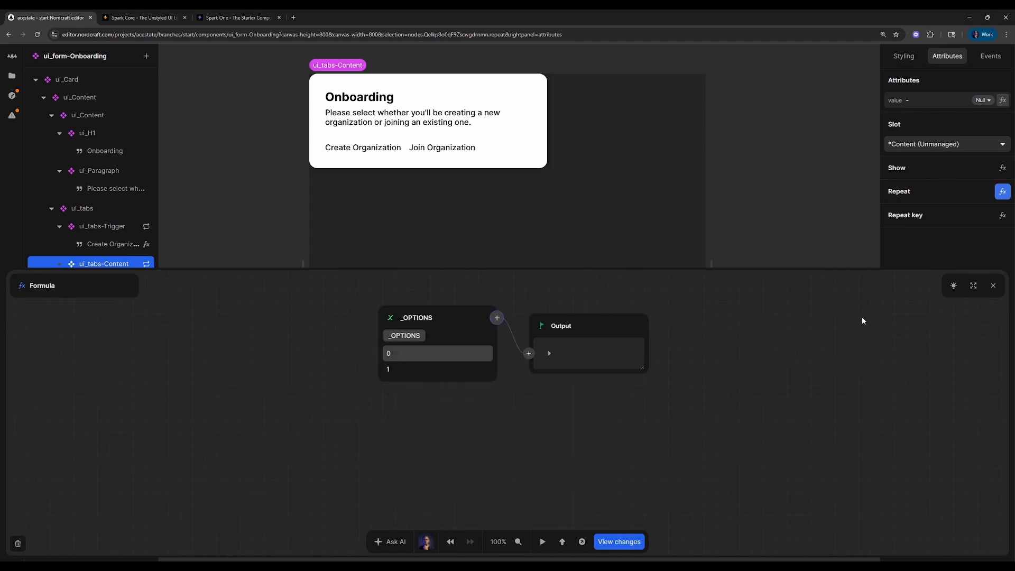
{"action": "left_click", "coordinate": [993, 286]}
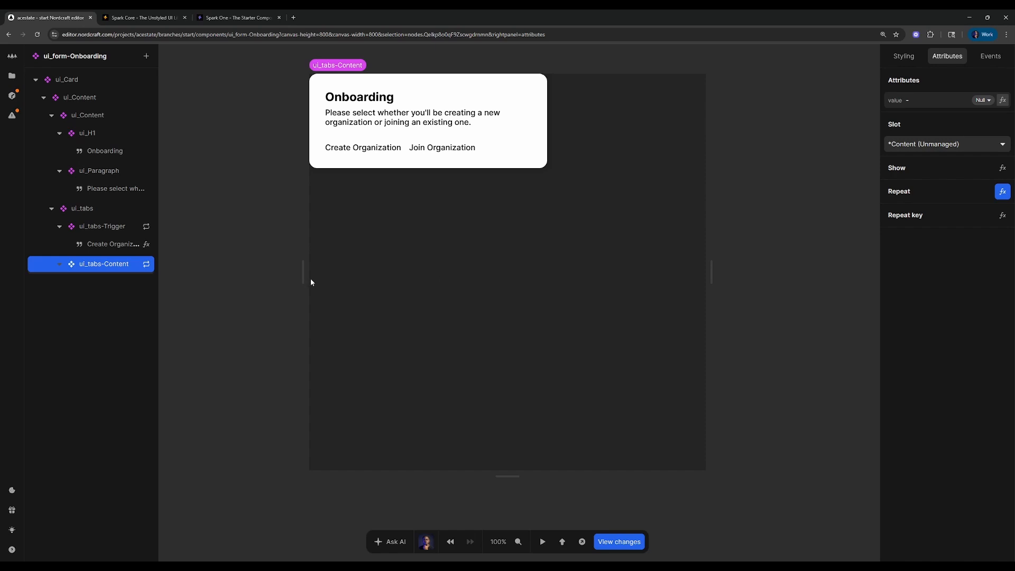
- Bind the value attribute of ui_tabs-Trigger to the repeated Item
{"action": "left_click", "coordinate": [114, 227]}
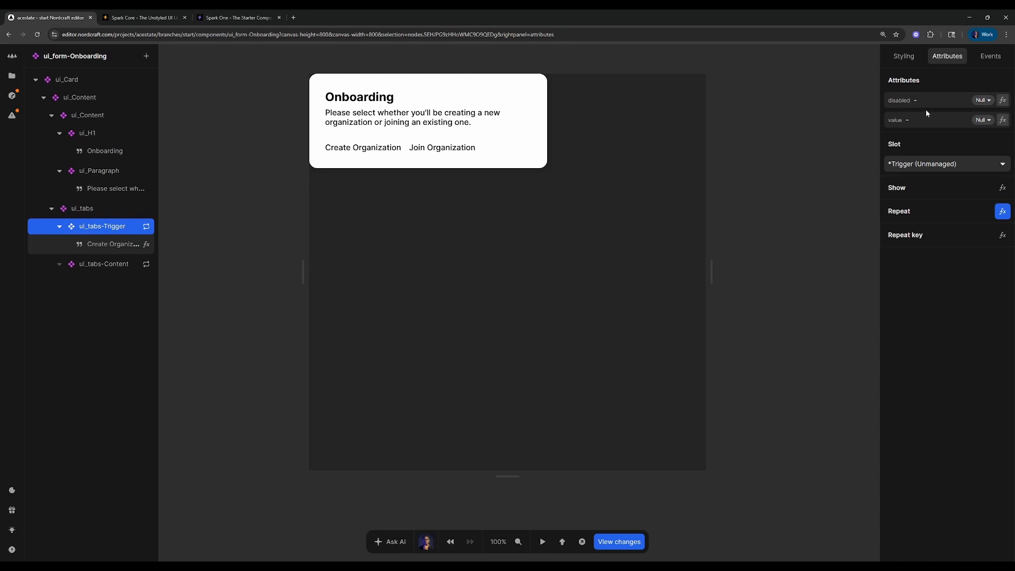
{"action": "left_click", "coordinate": [1002, 120]}
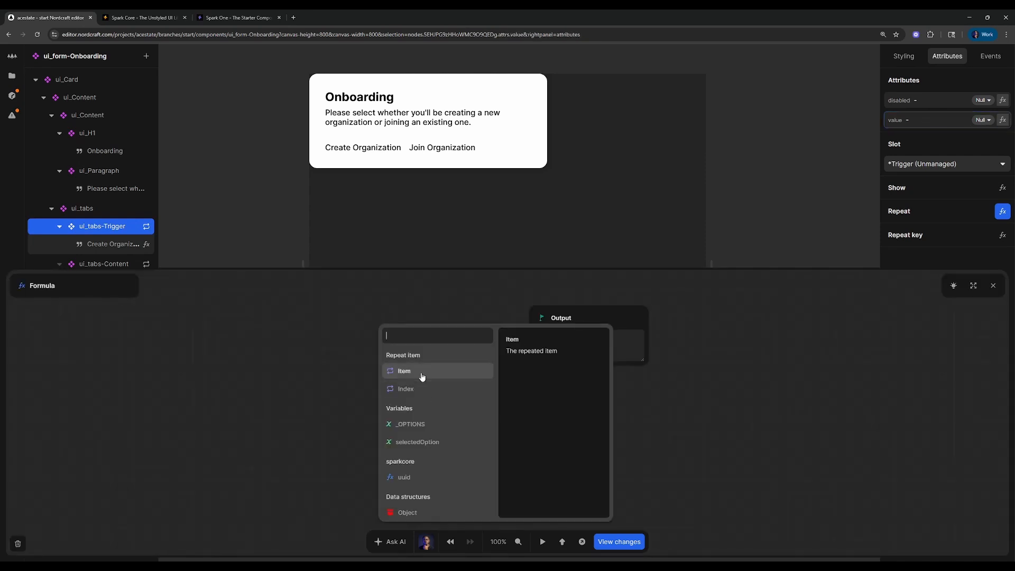
{"action": "left_click", "coordinate": [405, 372]}
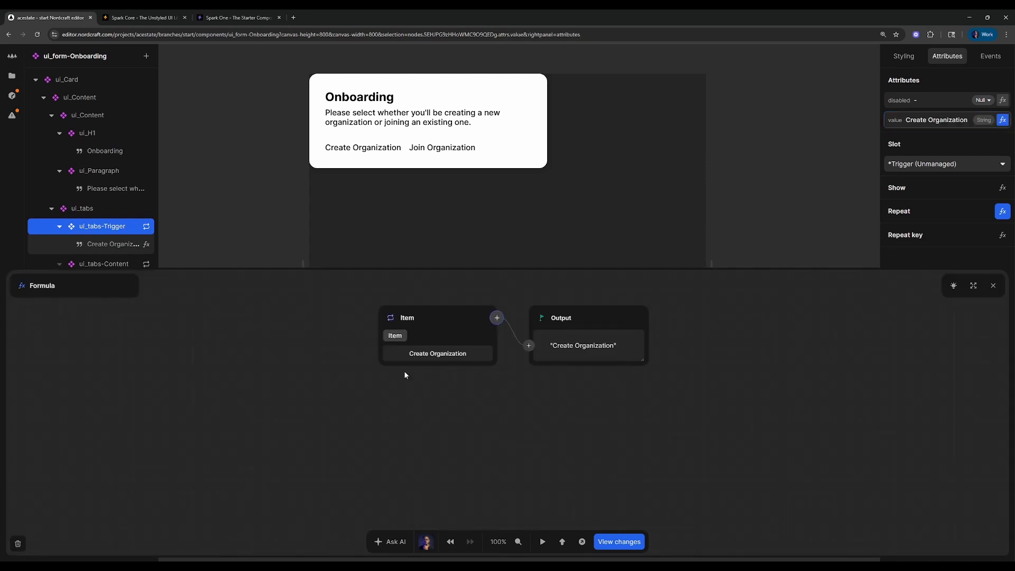
{"action": "left_click", "coordinate": [993, 286]}
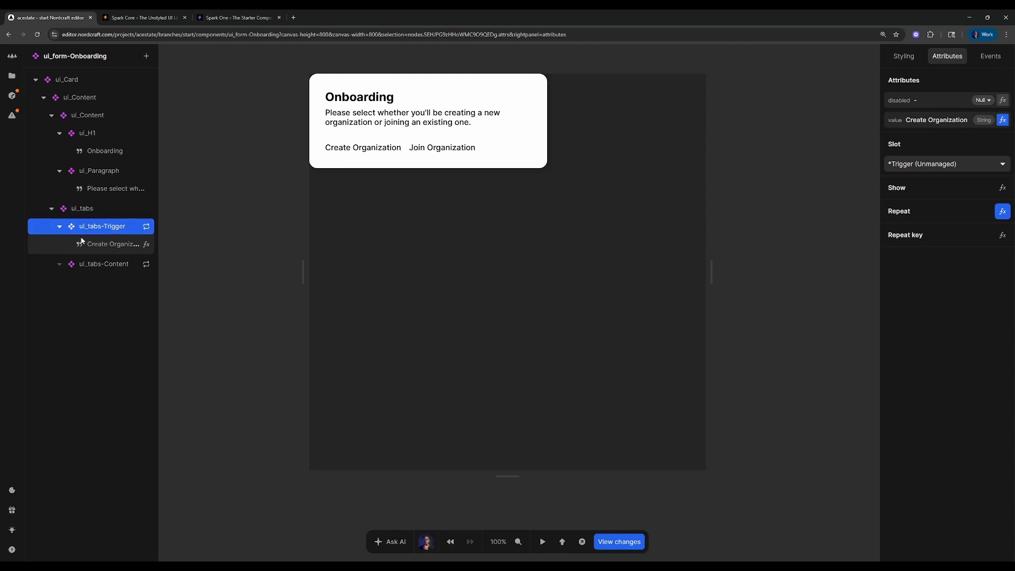
- Bind the value attribute of ui_tabs-Content to the repeated Item
{"action": "left_click", "coordinate": [105, 264]}
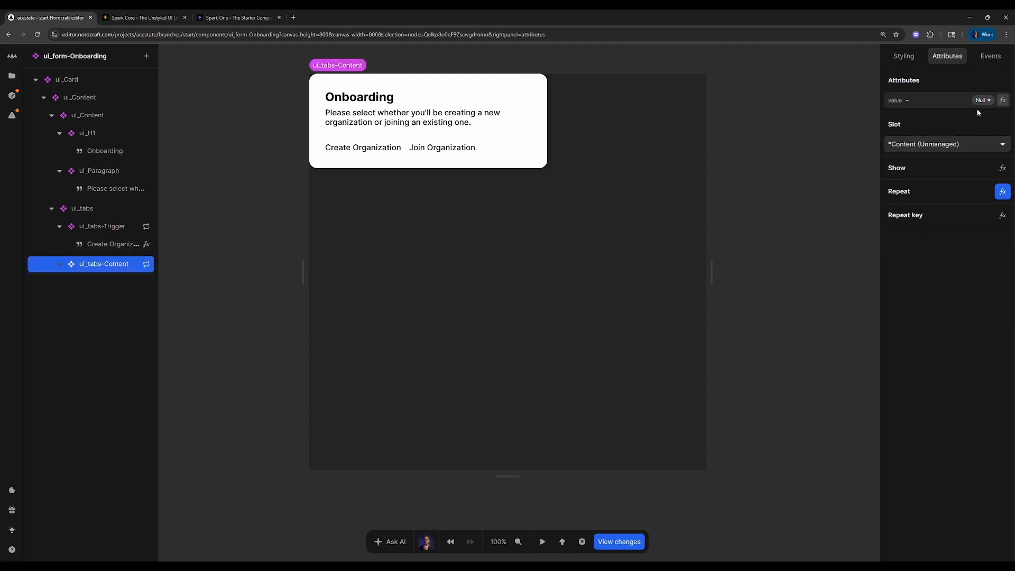
{"action": "left_click", "coordinate": [1002, 100]}
{"action": "left_click", "coordinate": [404, 372]}
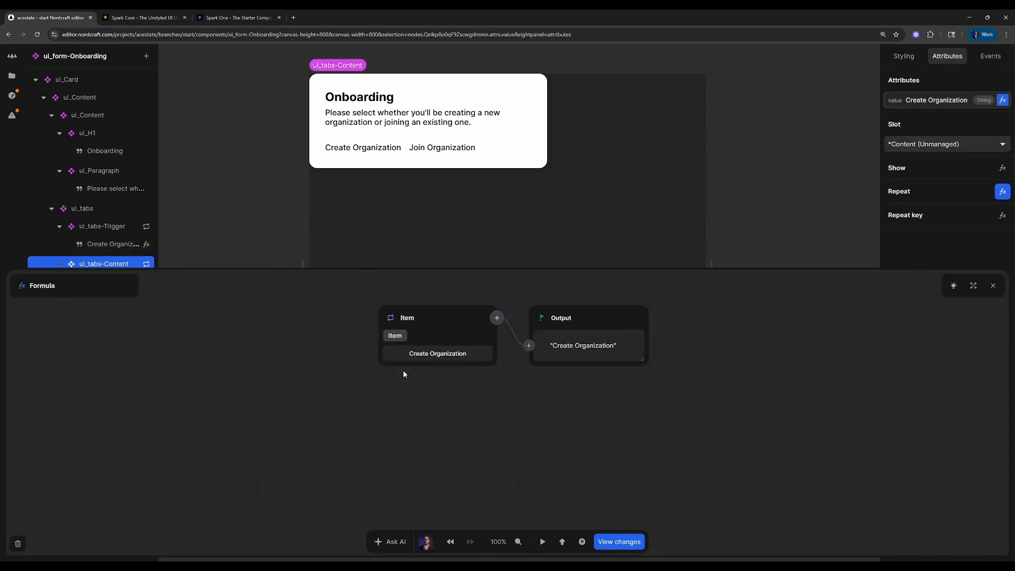
{"action": "left_click", "coordinate": [993, 286]}
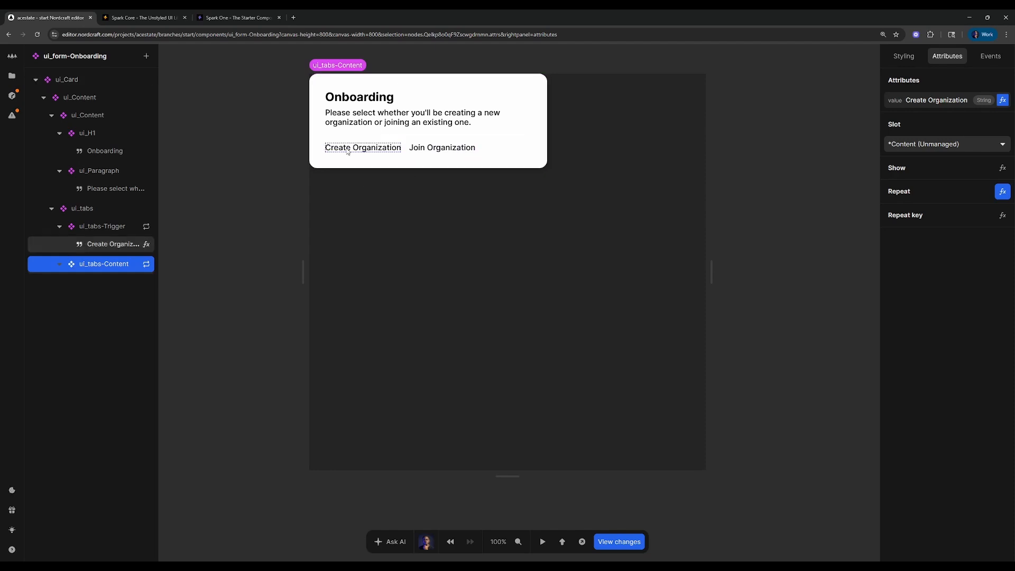
{"action": "type", "text": "apara"}
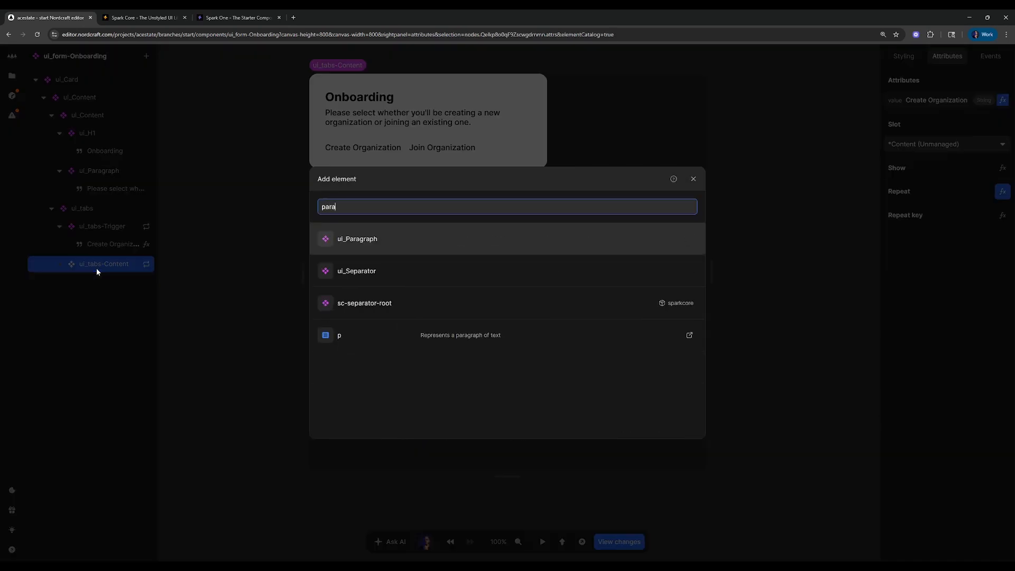
{"action": "key", "text": "Return"}
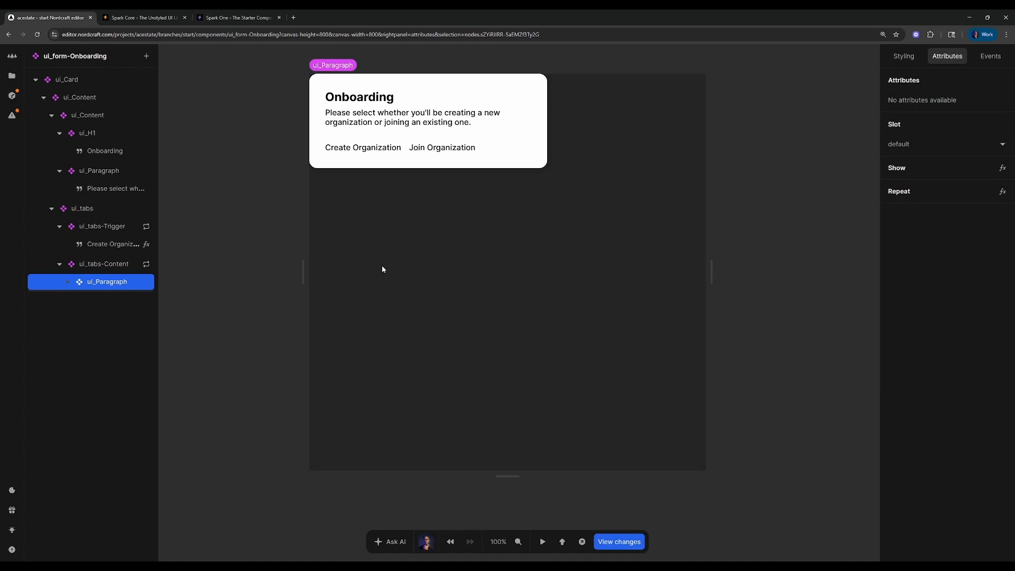
{"action": "left_click", "coordinate": [154, 270]}
{"action": "left_click", "coordinate": [115, 280]}
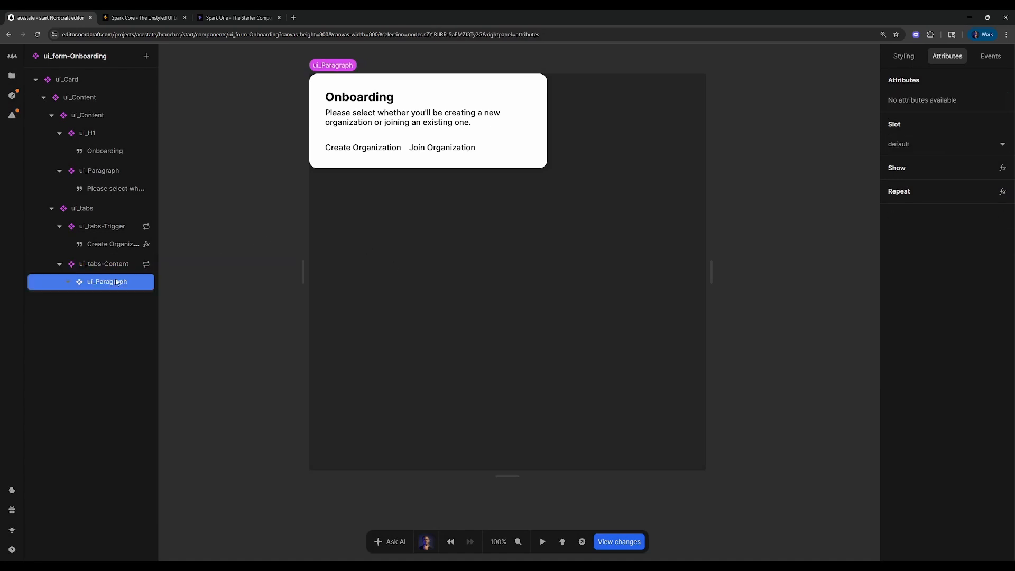
{"action": "key", "text": "F12"}
{"action": "left_click", "coordinate": [1005, 371]}
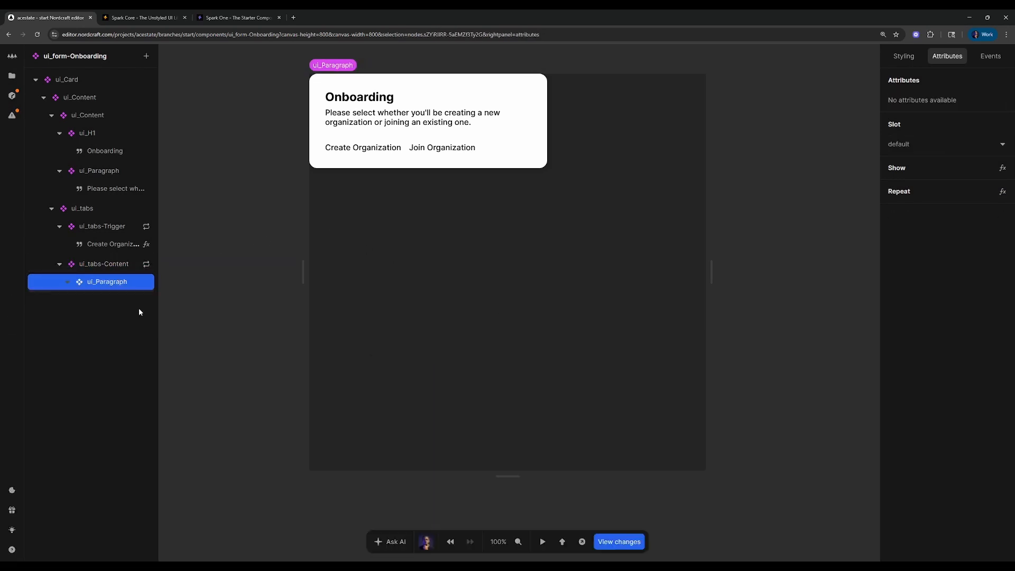
{"action": "key", "text": "Delete"}
- Add a text element inside ui_tabs-Content
{"action": "left_click", "coordinate": [122, 266]}
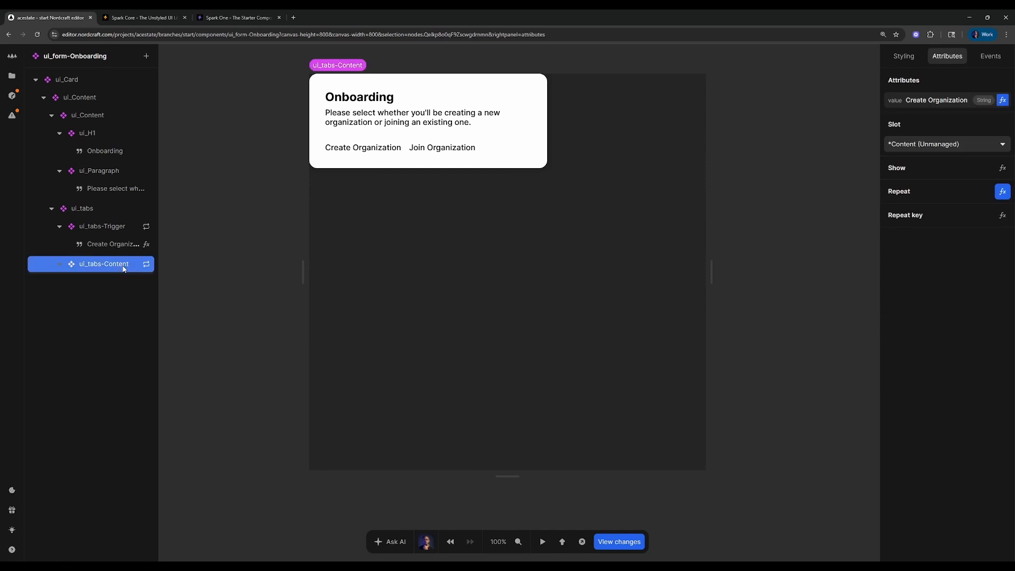
{"action": "type", "text": "atex"}
{"action": "key", "text": "Return"}
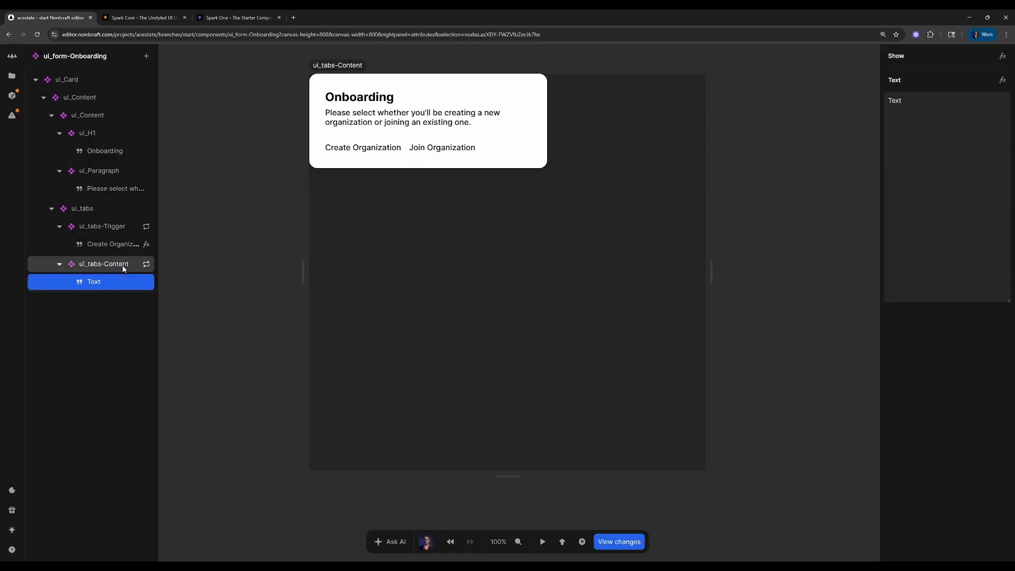
- Set the new text to a Concatenate formula joining "Now displaying: " with the repeated Item
{"action": "left_click", "coordinate": [1002, 79]}
{"action": "left_click", "coordinate": [399, 328]}
{"action": "type", "text": "con"}
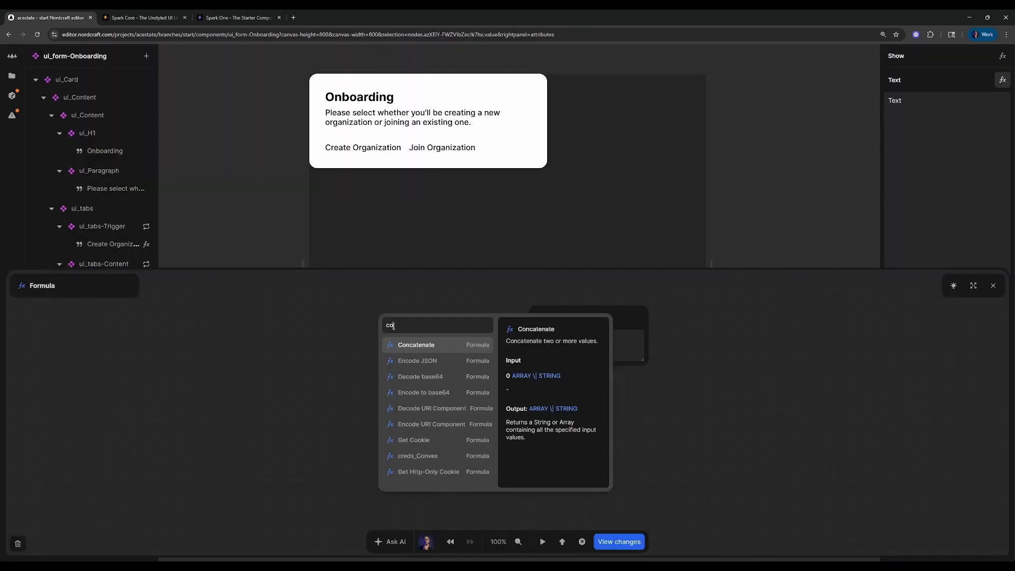
{"action": "key", "text": "Return"}
{"action": "left_click", "coordinate": [429, 338]}
{"action": "type", "text": "Now displaying:"}
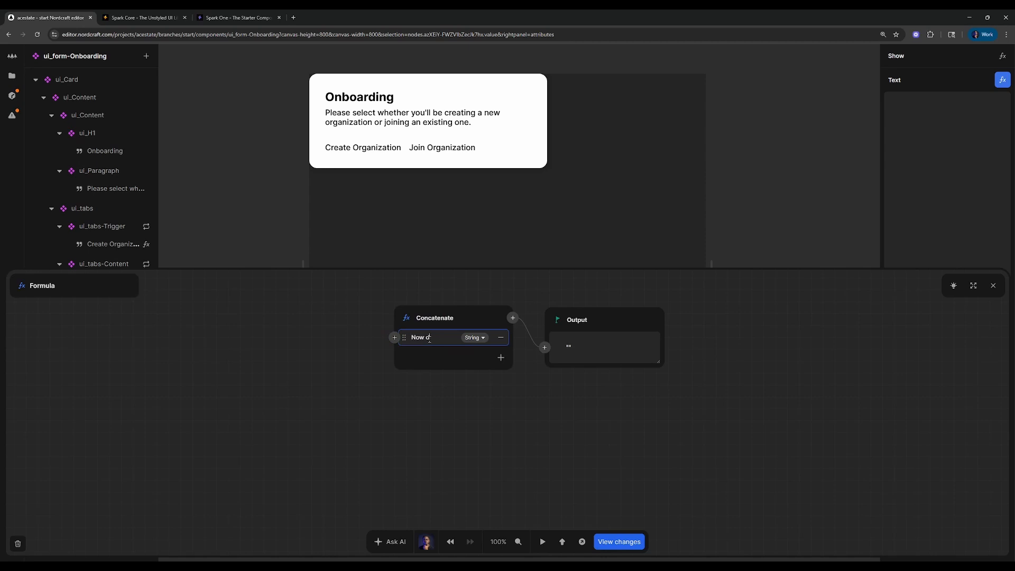
{"action": "left_click", "coordinate": [501, 357]}
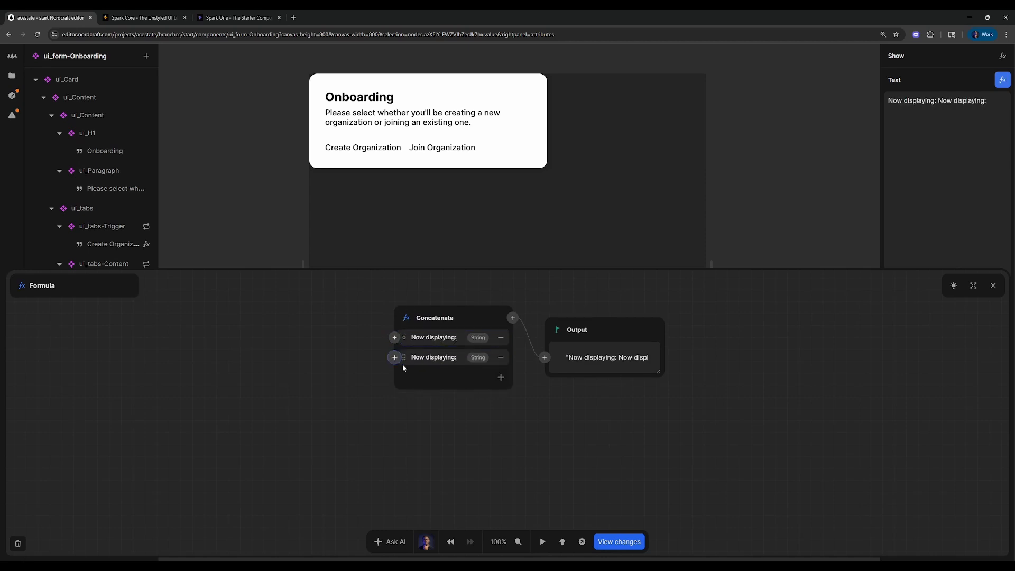
{"action": "left_click", "coordinate": [394, 358]}
{"action": "left_click", "coordinate": [373, 384]}
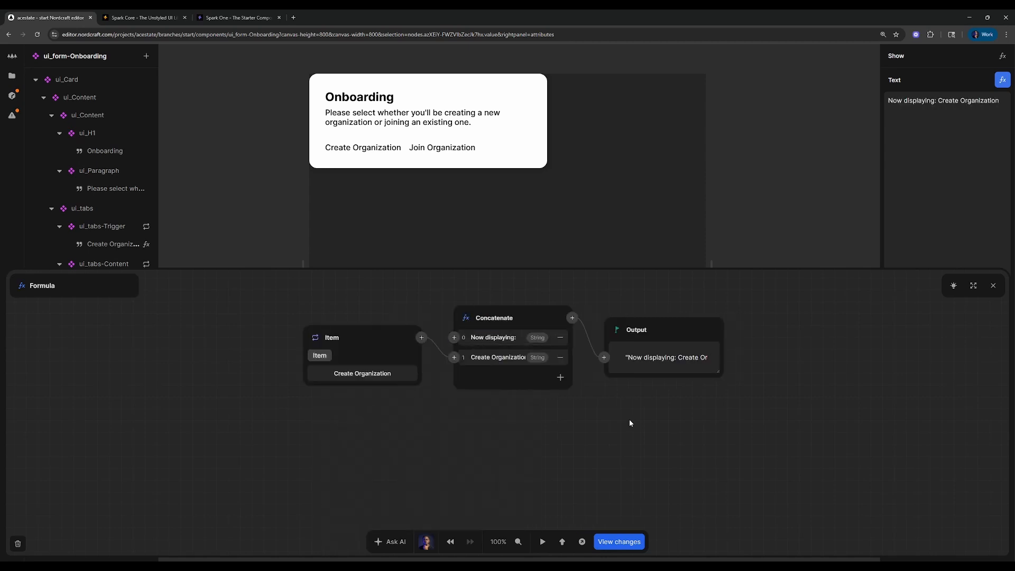
{"action": "left_click", "coordinate": [993, 285]}
{"action": "left_click", "coordinate": [775, 102]}
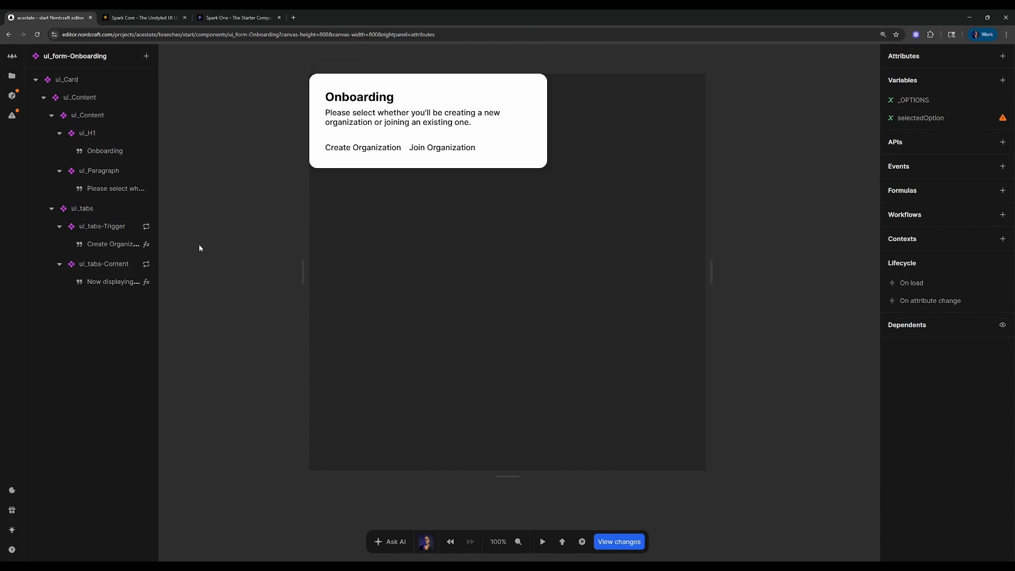
- Test switching between the Create Organization and Join Organization tabs in test mode, and return to design mode
{"action": "key", "text": "t"}
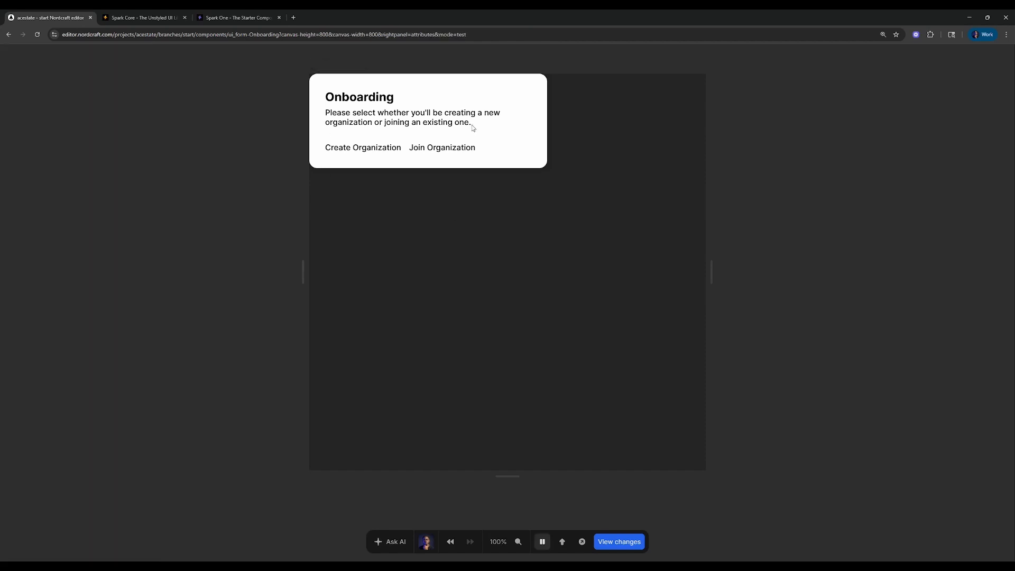
{"action": "left_click", "coordinate": [377, 150]}
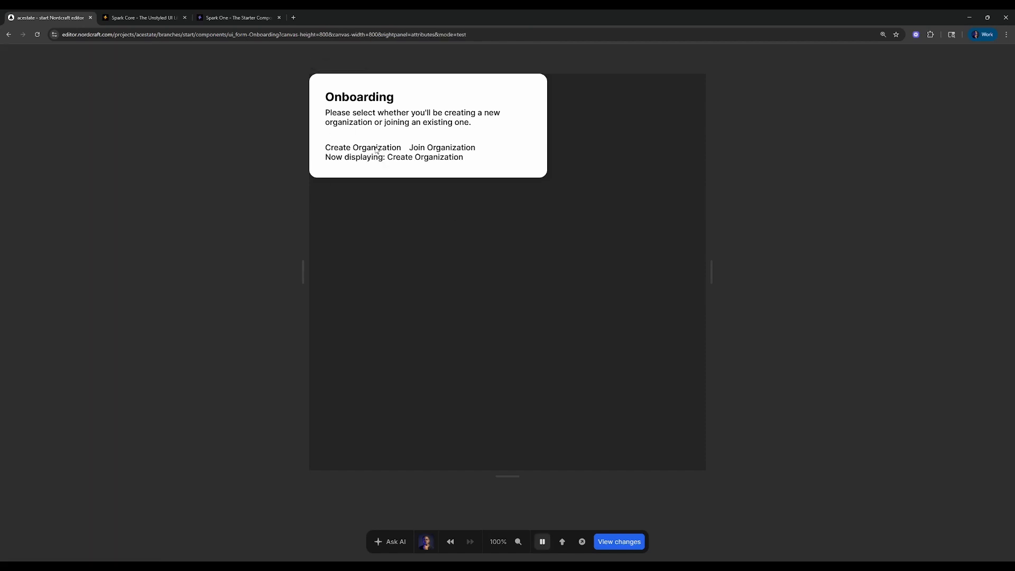
{"action": "left_click", "coordinate": [439, 147]}
{"action": "left_click", "coordinate": [446, 146]}
{"action": "left_click", "coordinate": [436, 147]}
{"action": "left_click", "coordinate": [364, 150]}
{"action": "left_click", "coordinate": [436, 149]}
{"action": "left_click", "coordinate": [369, 151]}
{"action": "left_click", "coordinate": [437, 146]}
{"action": "left_click", "coordinate": [848, 143]}
{"action": "key", "text": "t"}
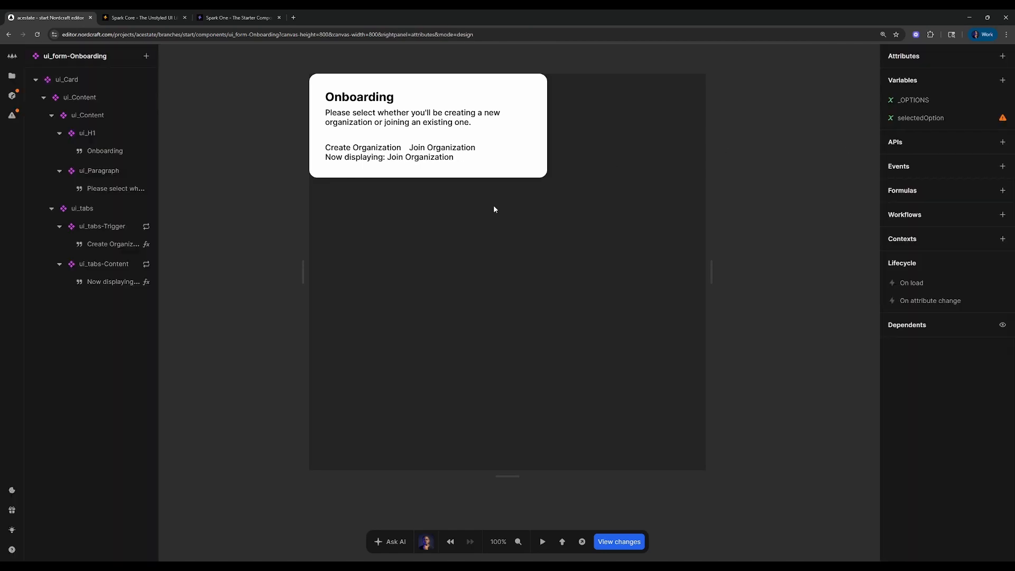
- Bind the default-value attribute of ui_tabs to entry 0 of the _OPTIONS variable
{"action": "left_click", "coordinate": [107, 212]}
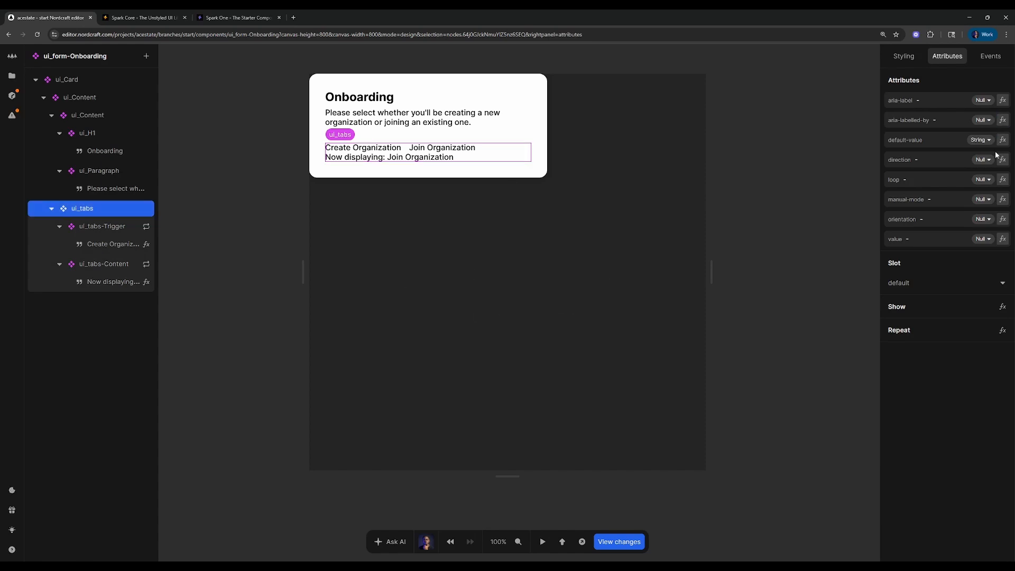
{"action": "left_click", "coordinate": [1007, 139]}
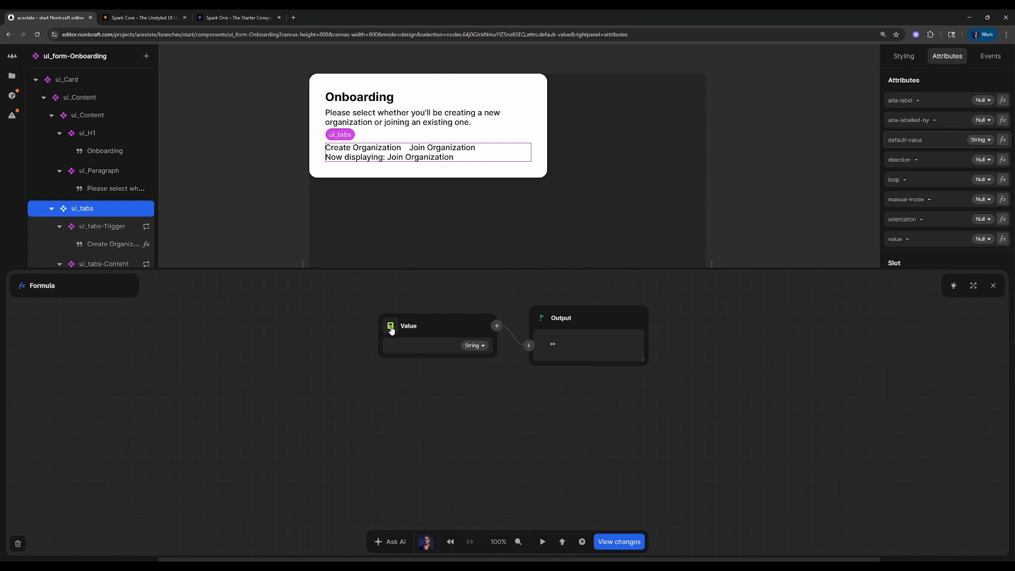
{"action": "left_click", "coordinate": [388, 325]}
{"action": "left_click", "coordinate": [409, 361]}
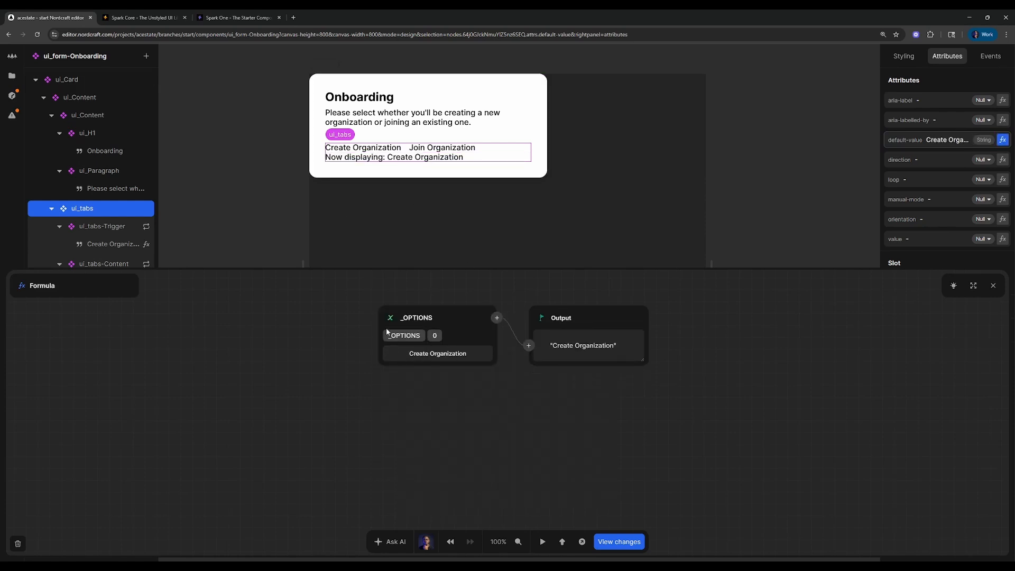
{"action": "left_click", "coordinate": [993, 286]}
{"action": "left_click", "coordinate": [763, 125]}
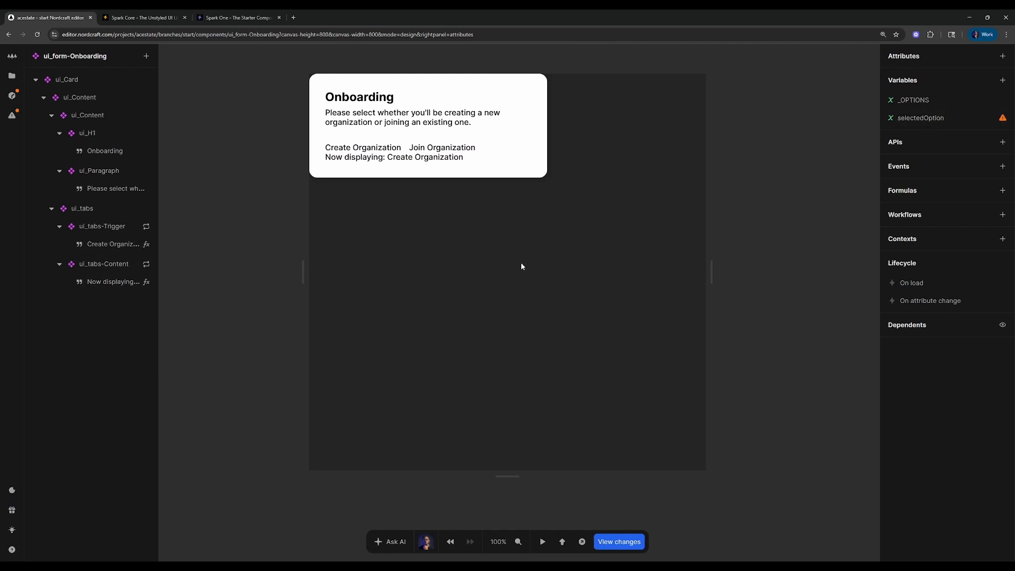
- Test the tabs again with the default value applied, alternating between both options before leaving test mode
{"action": "key", "text": "t"}
{"action": "left_click", "coordinate": [425, 150]}
{"action": "left_click", "coordinate": [375, 148]}
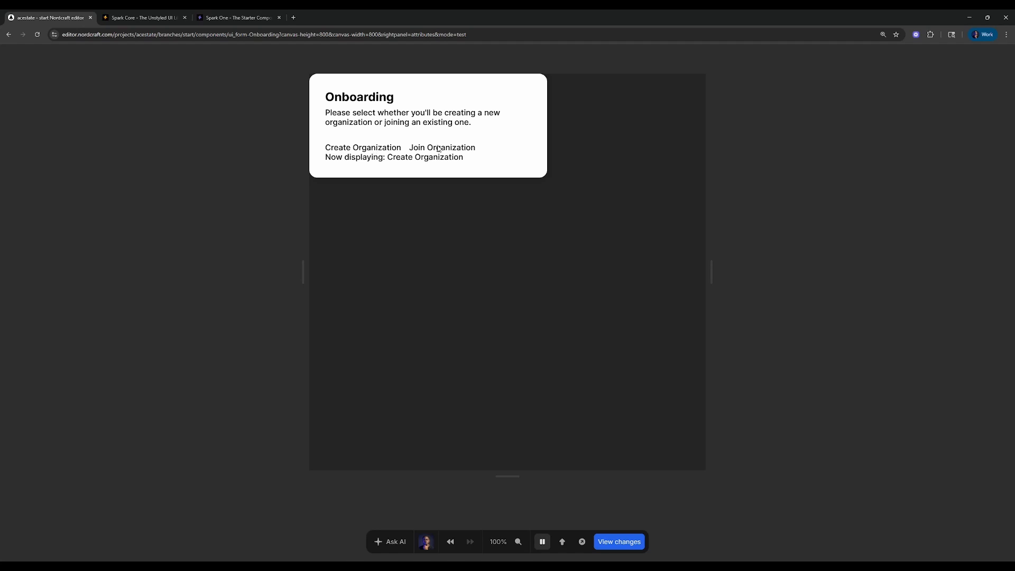
{"action": "left_click", "coordinate": [441, 148]}
{"action": "left_click", "coordinate": [453, 148]}
{"action": "left_click", "coordinate": [378, 148]}
{"action": "left_click", "coordinate": [439, 149]}
{"action": "left_click", "coordinate": [377, 147]}
{"action": "left_click", "coordinate": [457, 149]}
{"action": "left_click", "coordinate": [372, 146]}
{"action": "left_click", "coordinate": [456, 148]}
{"action": "left_click", "coordinate": [394, 149]}
{"action": "key", "text": "t"}
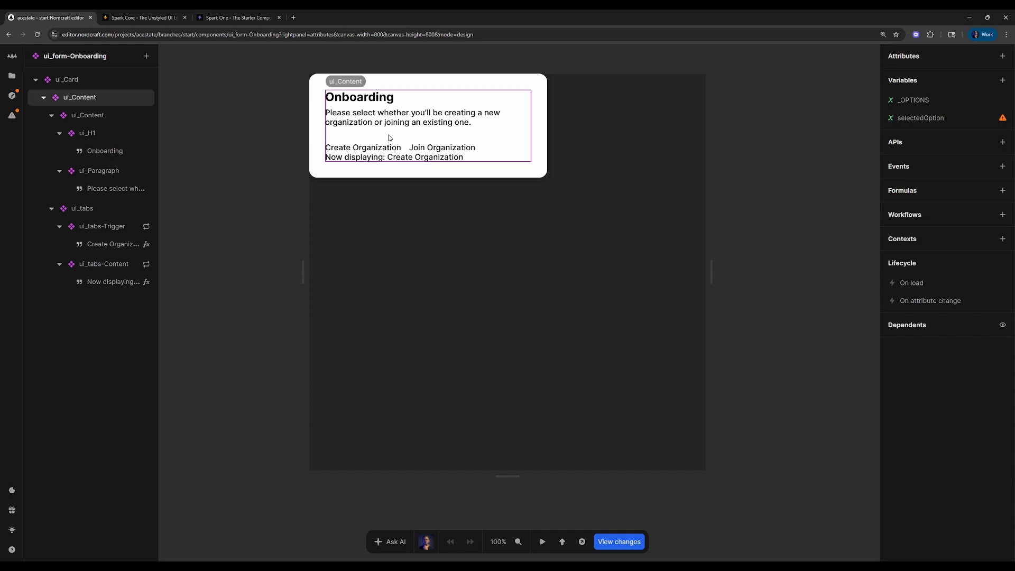
- Bind the value attribute of ui_tabs to entry 0 of the _OPTIONS variable and enter test mode
{"action": "left_click", "coordinate": [88, 225]}
{"action": "left_click", "coordinate": [83, 209]}
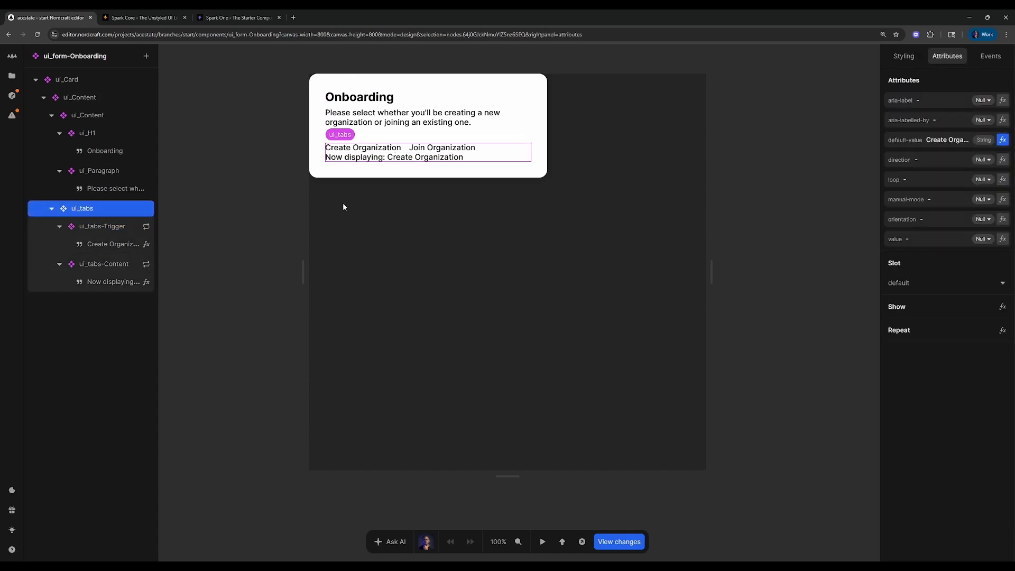
{"action": "left_click", "coordinate": [1002, 239]}
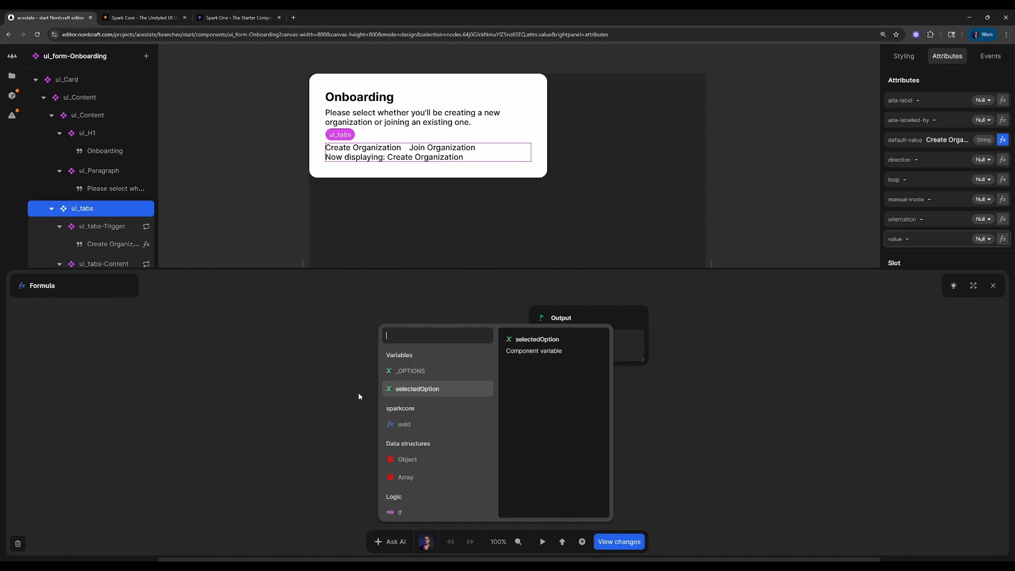
{"action": "left_click", "coordinate": [407, 370]}
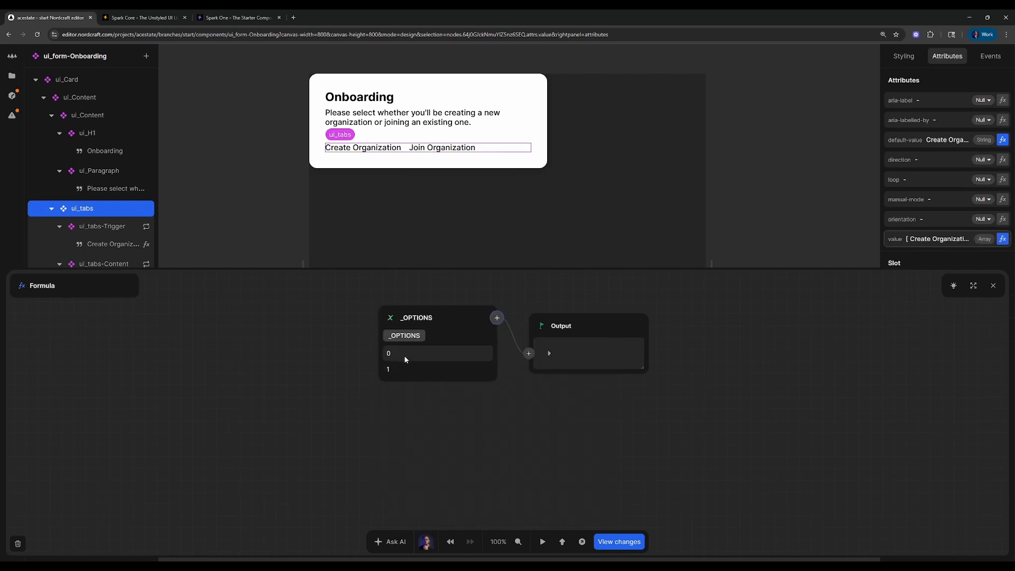
{"action": "left_click", "coordinate": [407, 353]}
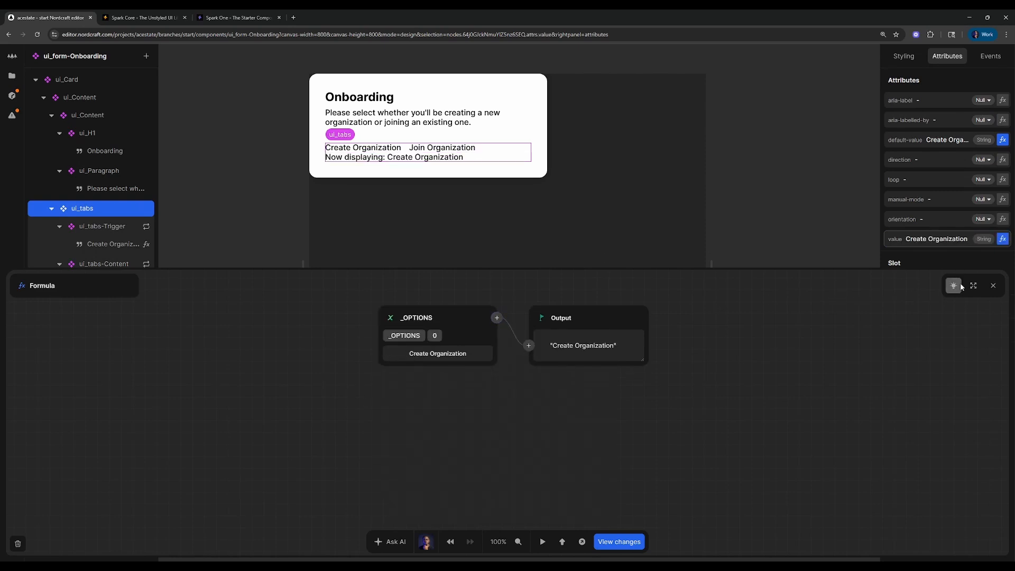
{"action": "left_click", "coordinate": [993, 285]}
{"action": "left_click", "coordinate": [800, 154]}
{"action": "key", "text": "t"}
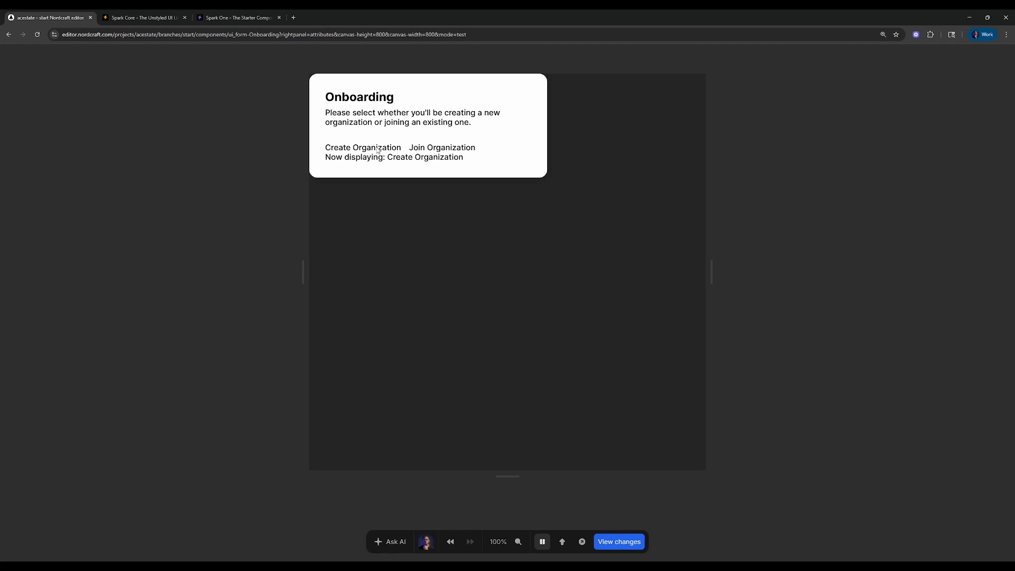
- Switch to the Spark Core Tabs documentation, highlight the value attribute's note about onValueChange, and return to the Nordcraft editor
{"action": "left_click", "coordinate": [126, 19]}
{"action": "scroll", "coordinate": [430, 392], "scroll_direction": "down", "scroll_amount": 1}
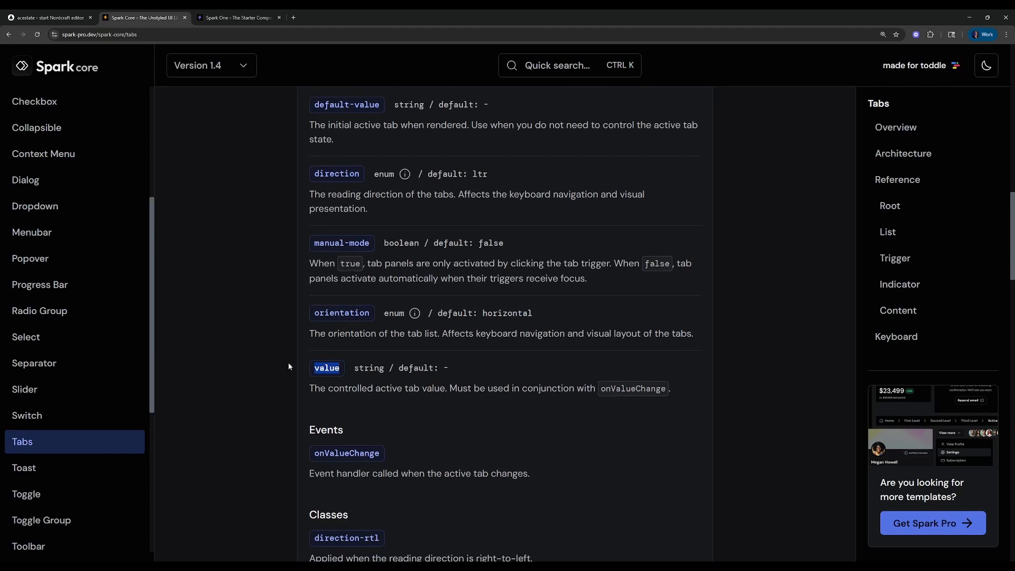
{"action": "double_click", "coordinate": [460, 387]}
{"action": "left_click_drag", "start_coordinate": [479, 388], "coordinate": [665, 389]}
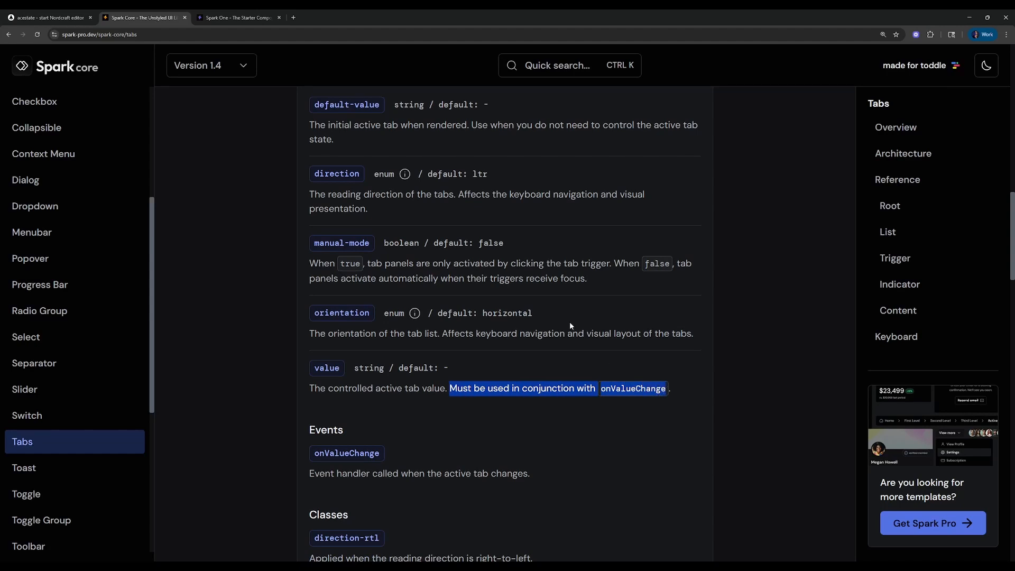
{"action": "key", "text": "ctrl+1"}
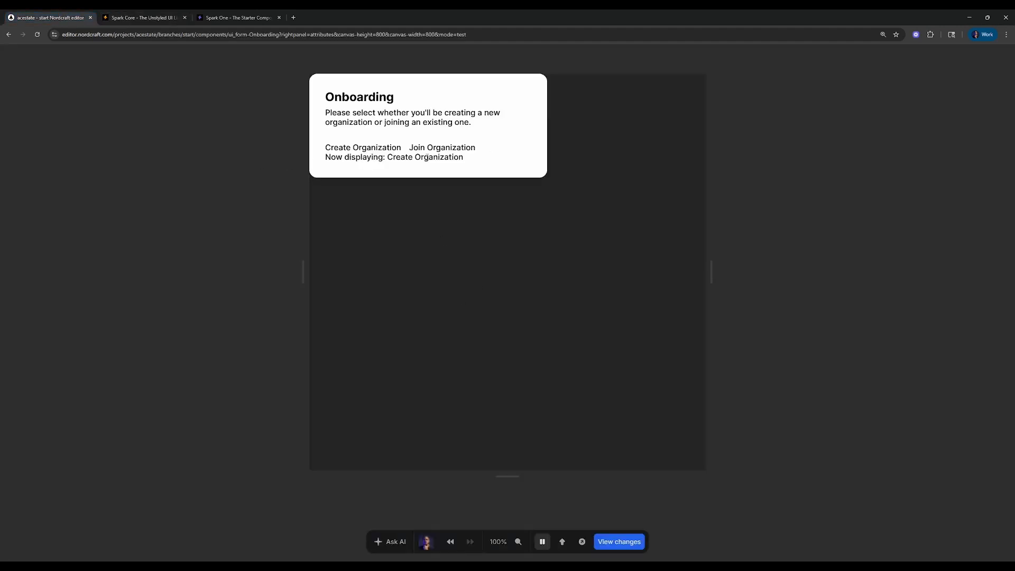
- Leave test mode and give ui_tabs an onValueChange event action that sets the selectedOption variable to the event's value
{"action": "key", "text": "t"}
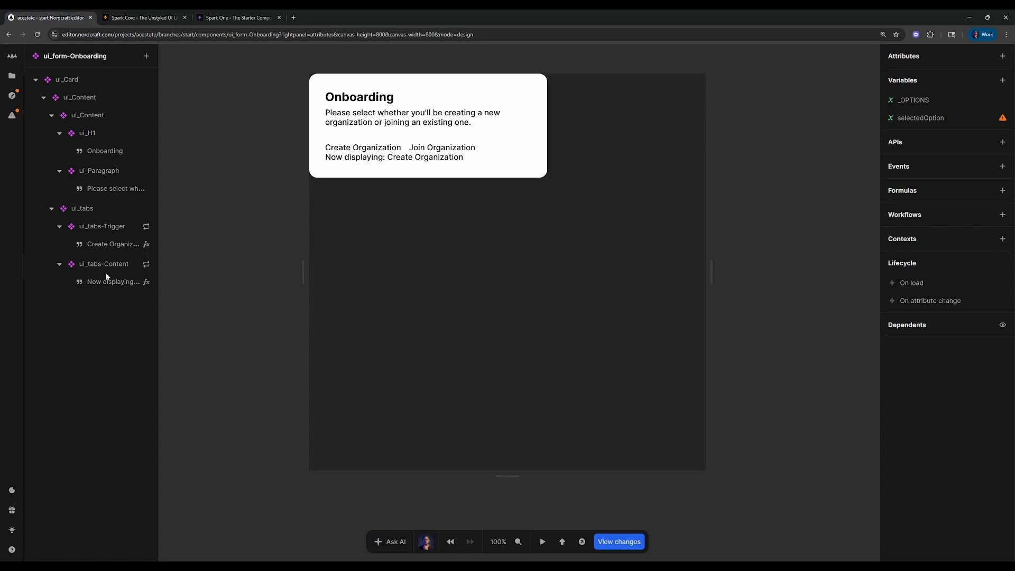
{"action": "left_click", "coordinate": [108, 227]}
{"action": "left_click", "coordinate": [109, 210]}
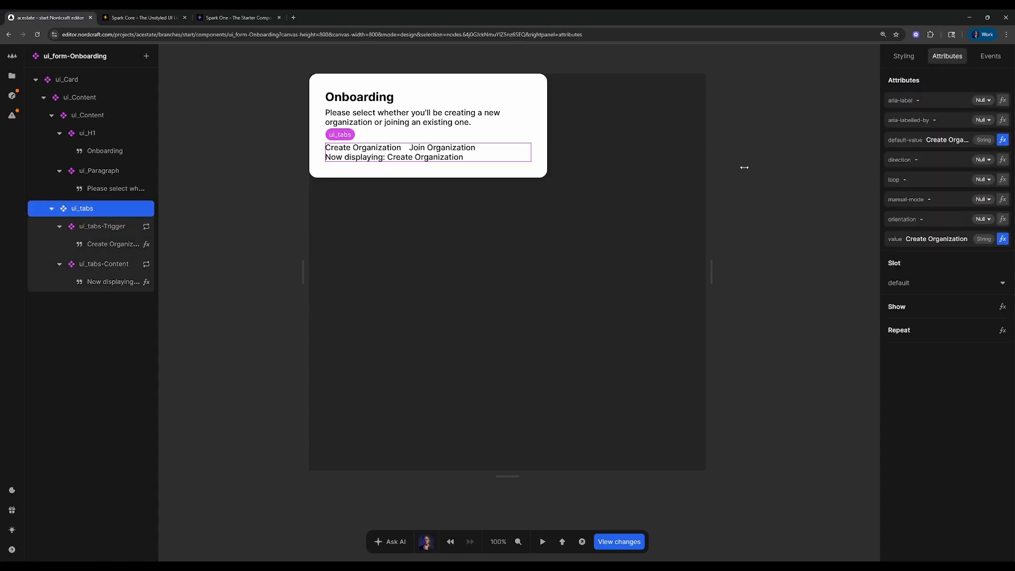
{"action": "left_click", "coordinate": [989, 55]}
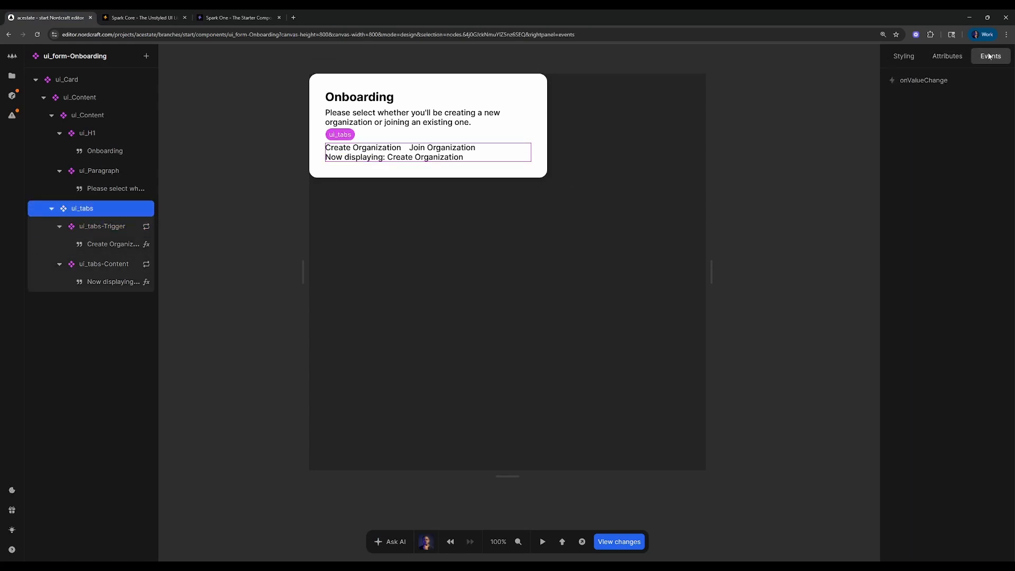
{"action": "left_click", "coordinate": [942, 83]}
{"action": "left_click", "coordinate": [788, 148]}
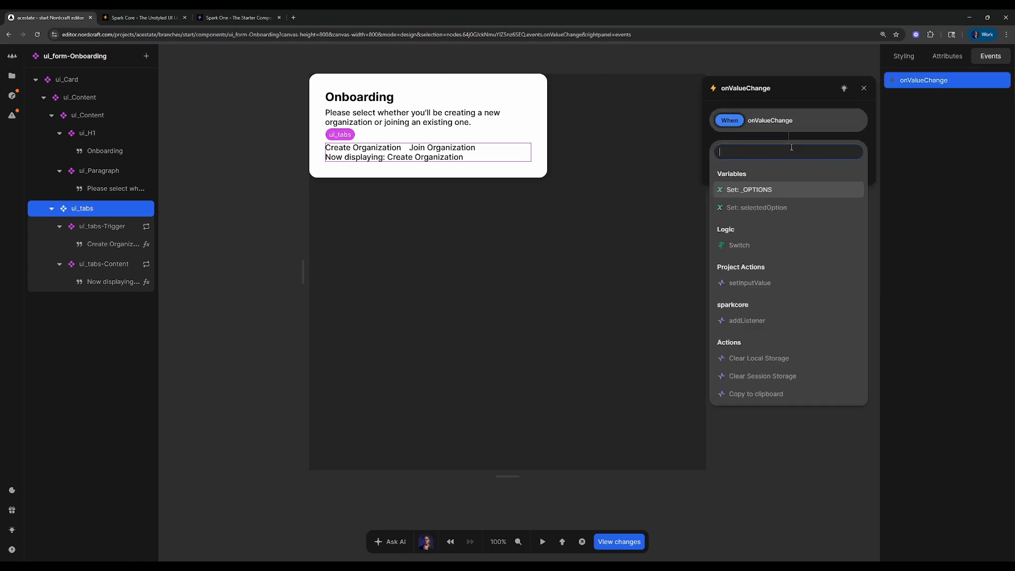
{"action": "left_click", "coordinate": [769, 209]}
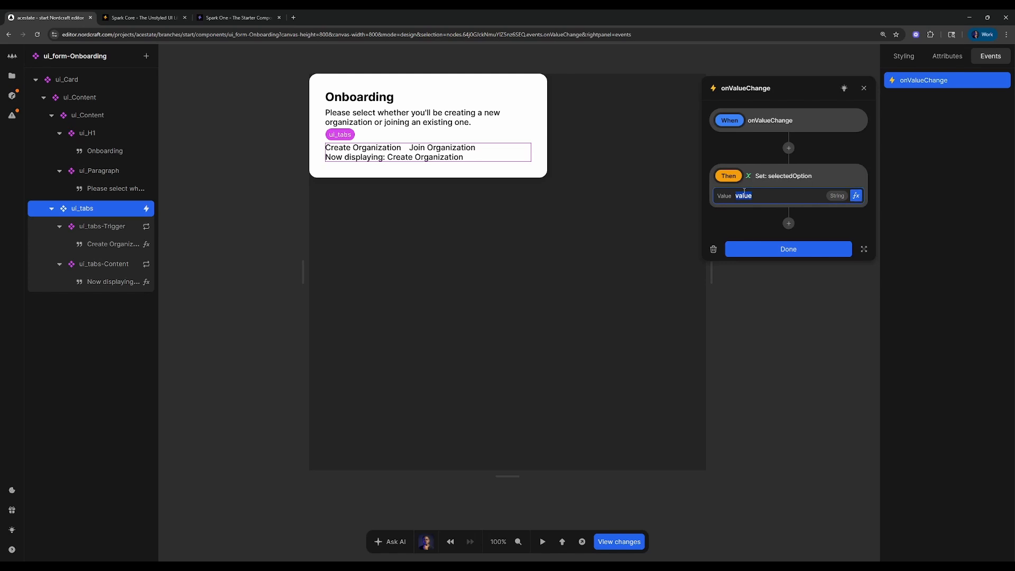
{"action": "left_click", "coordinate": [793, 249]}
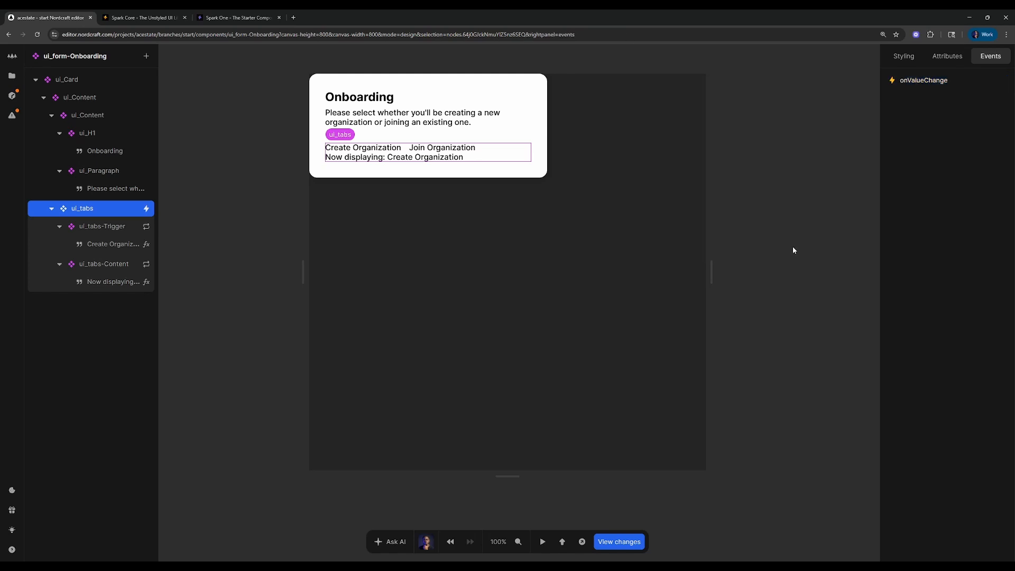
{"action": "left_click", "coordinate": [357, 309]}
- Rebind the value attribute of ui_tabs from the _OPTIONS entry to the selectedOption variable
{"action": "left_click", "coordinate": [116, 206]}
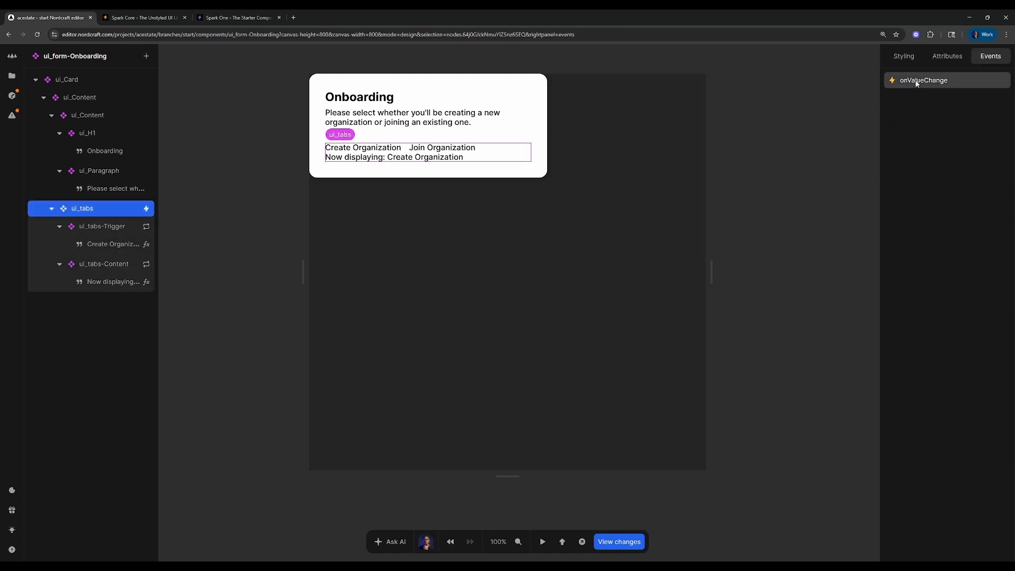
{"action": "left_click", "coordinate": [944, 57]}
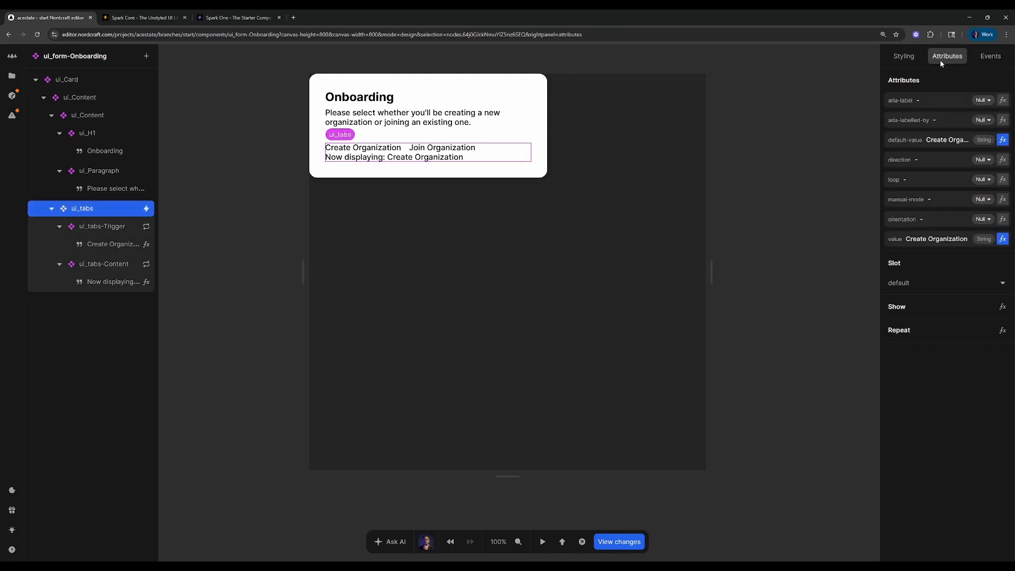
{"action": "left_click", "coordinate": [1002, 239]}
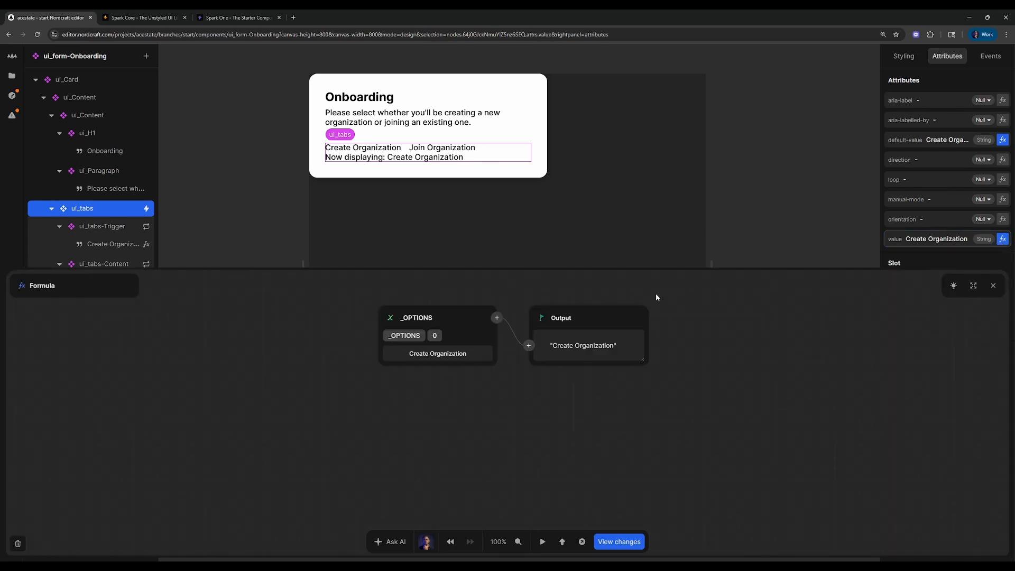
{"action": "left_click", "coordinate": [416, 317]}
{"action": "left_click", "coordinate": [406, 369]}
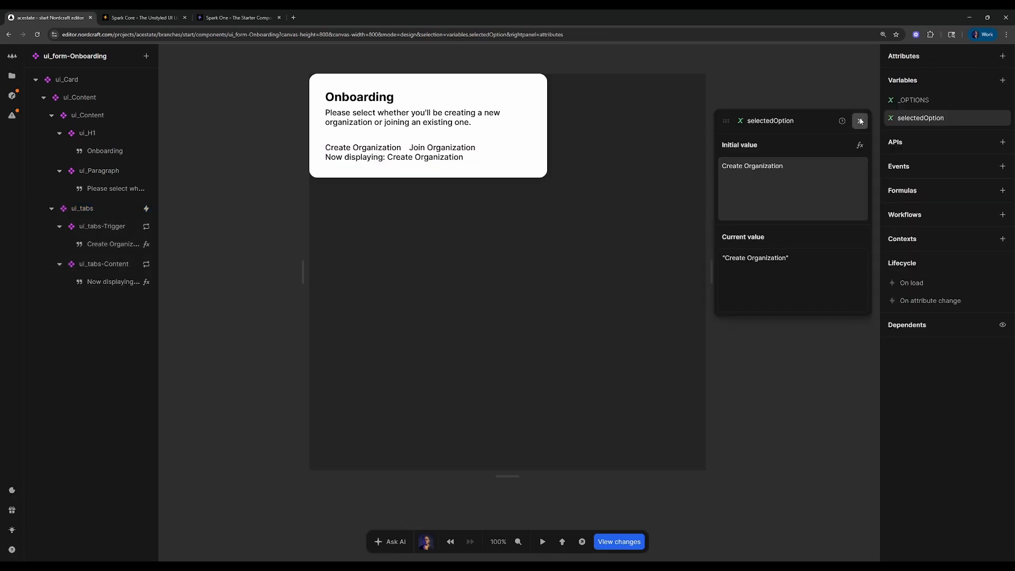
{"action": "left_click", "coordinate": [860, 120]}
- Reload the editor and test the controlled tabs, alternating between Join Organization and Create Organization before leaving test mode
{"action": "key", "text": "ctrl+r"}
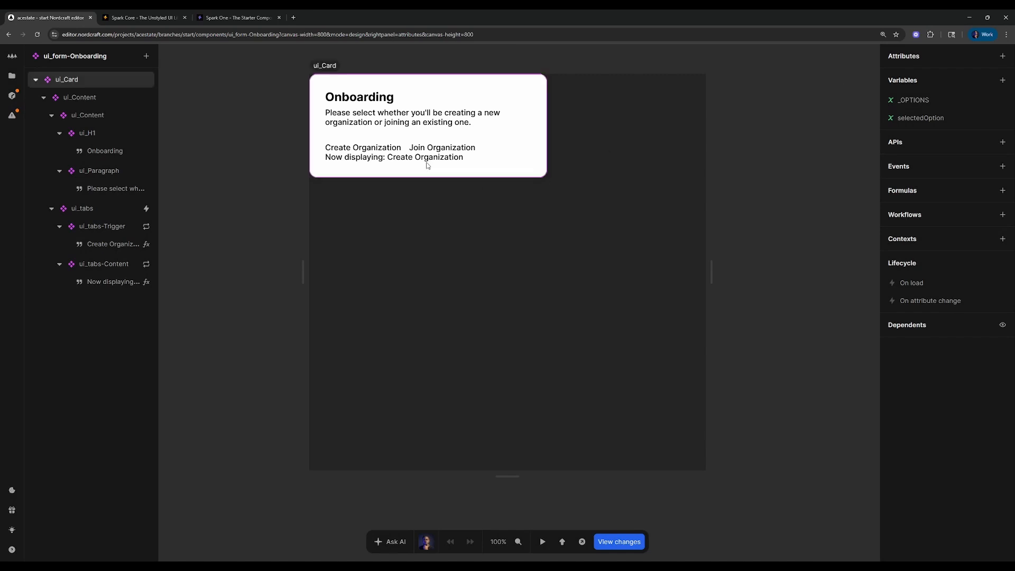
{"action": "key", "text": "t"}
{"action": "left_click", "coordinate": [443, 149]}
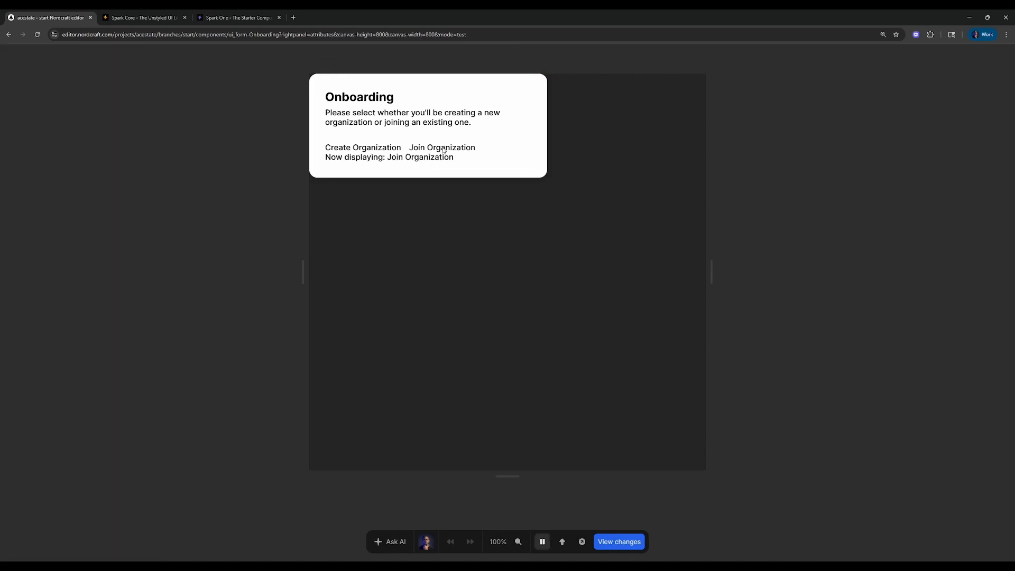
{"action": "left_click", "coordinate": [364, 152]}
{"action": "left_click", "coordinate": [434, 149]}
{"action": "left_click", "coordinate": [369, 152]}
{"action": "left_click", "coordinate": [438, 149]}
{"action": "key", "text": "t"}
{"action": "left_click", "coordinate": [101, 227]}
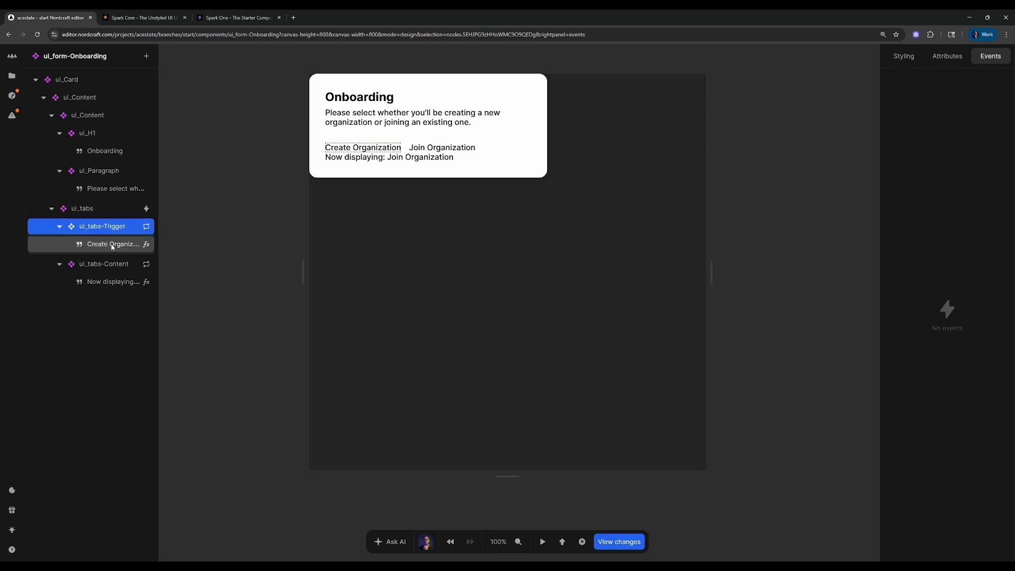
- Create a new component named create-test
{"action": "left_click", "coordinate": [11, 76]}
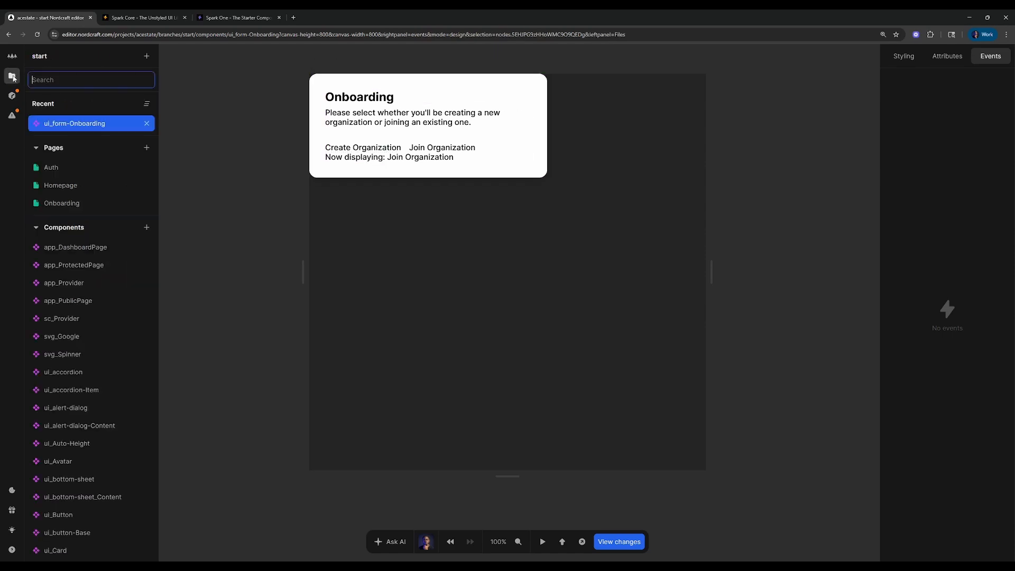
{"action": "left_click", "coordinate": [146, 56]}
{"action": "left_click", "coordinate": [185, 97]}
{"action": "type", "text": "te"}
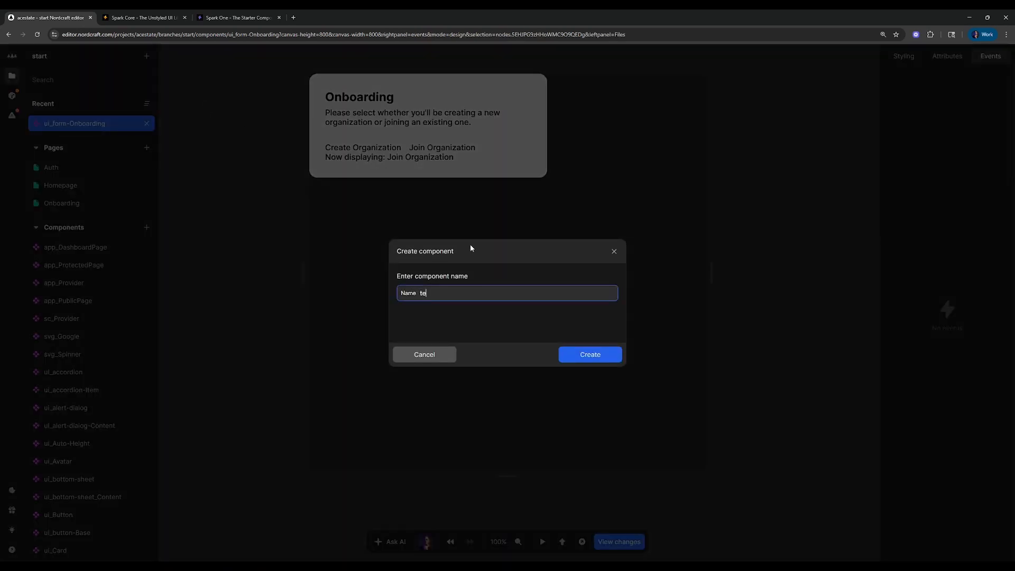
{"action": "key", "text": "BackSpace"}
{"action": "key", "text": "BackSpace"}
{"action": "type", "text": "create-test"}
{"action": "key", "text": "Return"}
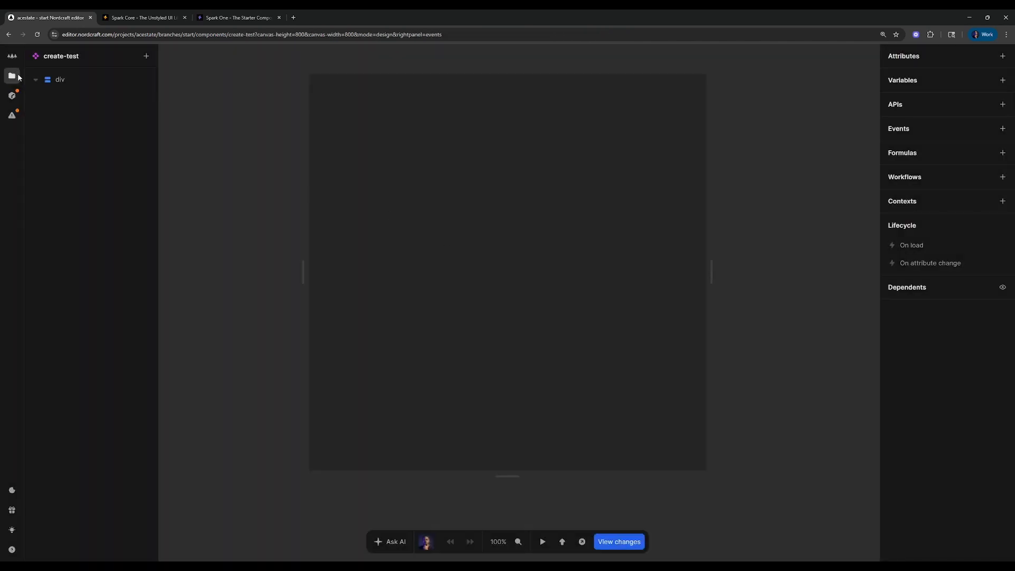
- Add a ui_Paragraph inside the create-test component's div, containing a text element that reads "Showing Create"
{"action": "left_click", "coordinate": [59, 82]}
{"action": "type", "text": "apara"}
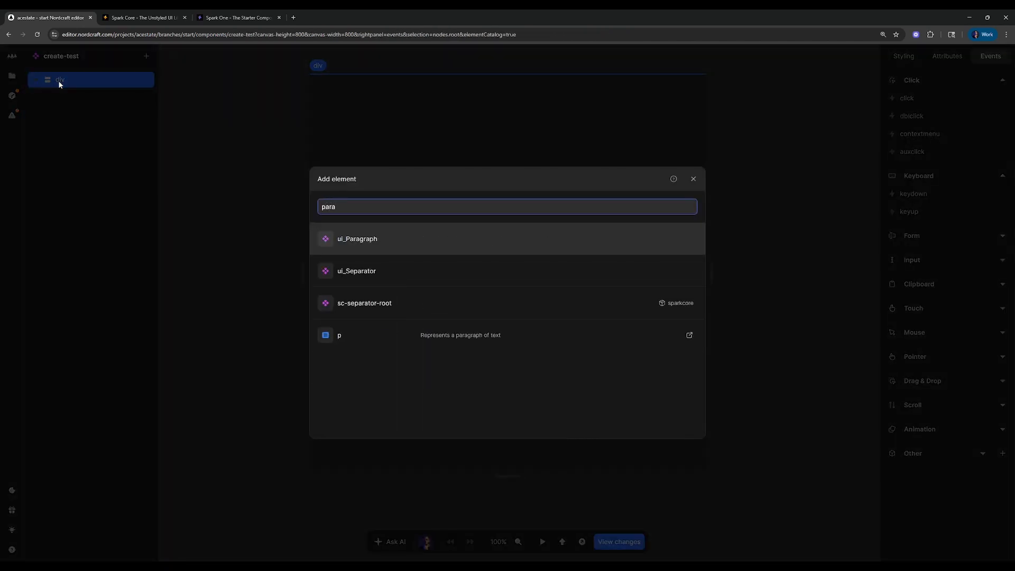
{"action": "key", "text": "Return"}
{"action": "type", "text": "at"}
{"action": "key", "text": "Return"}
{"action": "key", "text": "Delete"}
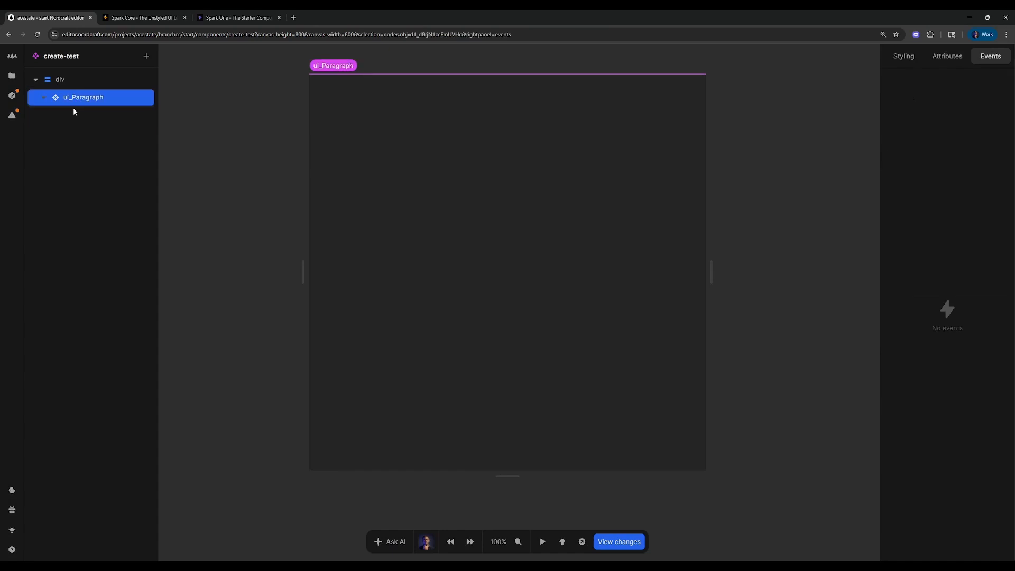
{"action": "type", "text": "atex"}
{"action": "key", "text": "Return"}
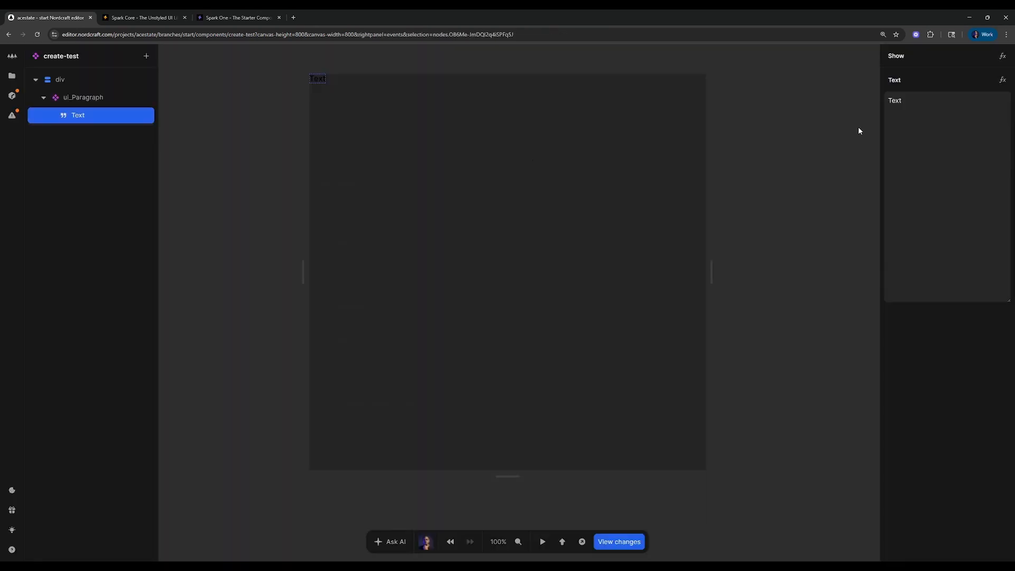
{"action": "left_click", "coordinate": [960, 119]}
{"action": "type", "text": "Showing Create"}
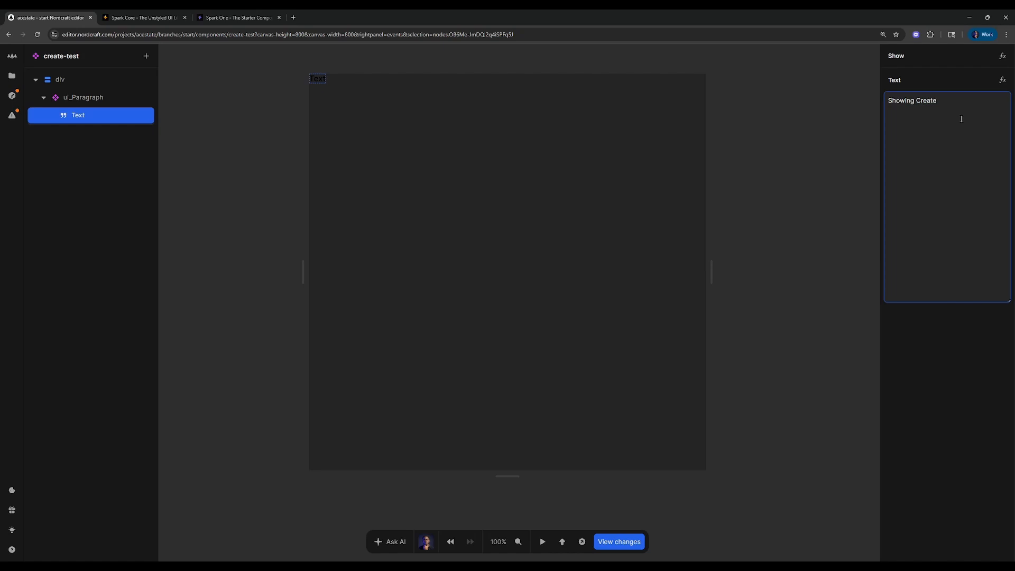
{"action": "left_click", "coordinate": [347, 122]}
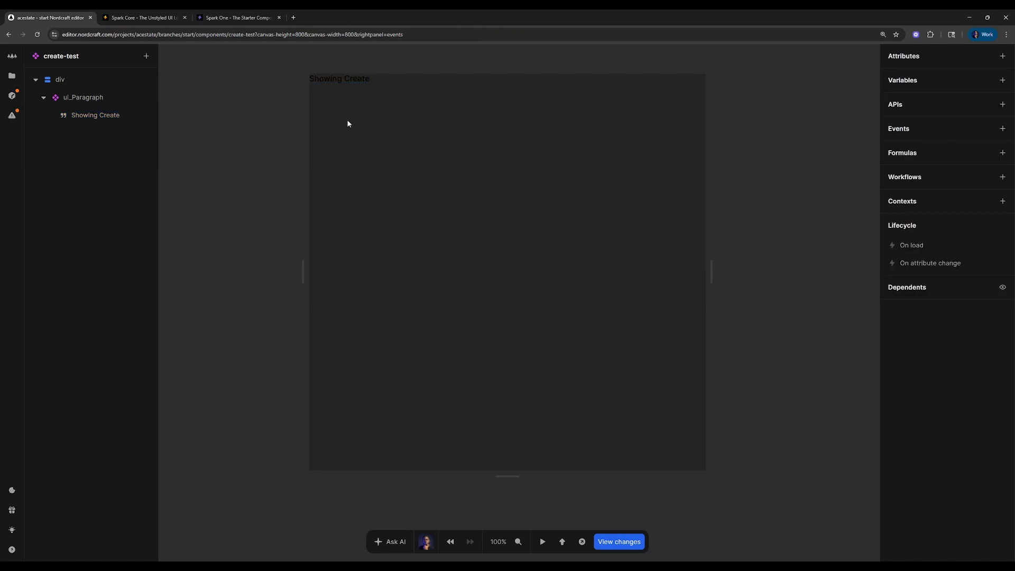
- Duplicate the create-test component under the name join-test
{"action": "left_click", "coordinate": [12, 76]}
{"action": "right_click", "coordinate": [78, 318]}
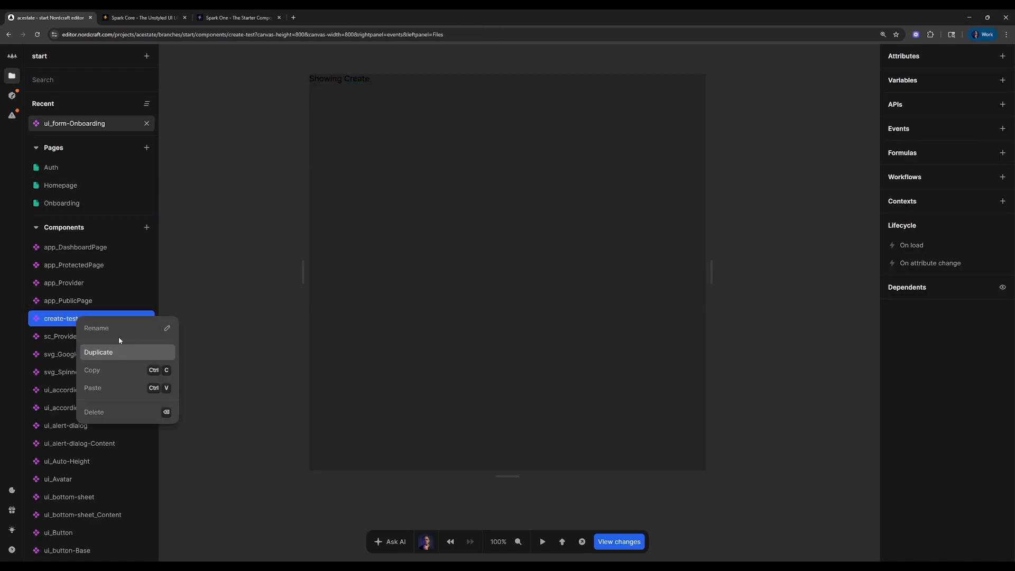
{"action": "left_click", "coordinate": [125, 349]}
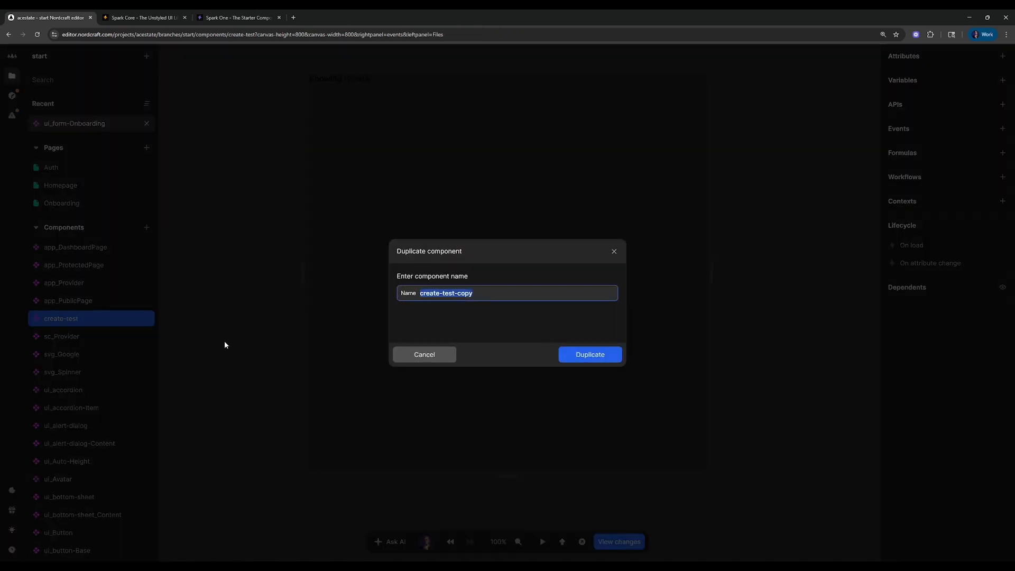
{"action": "key", "text": "BackSpace"}
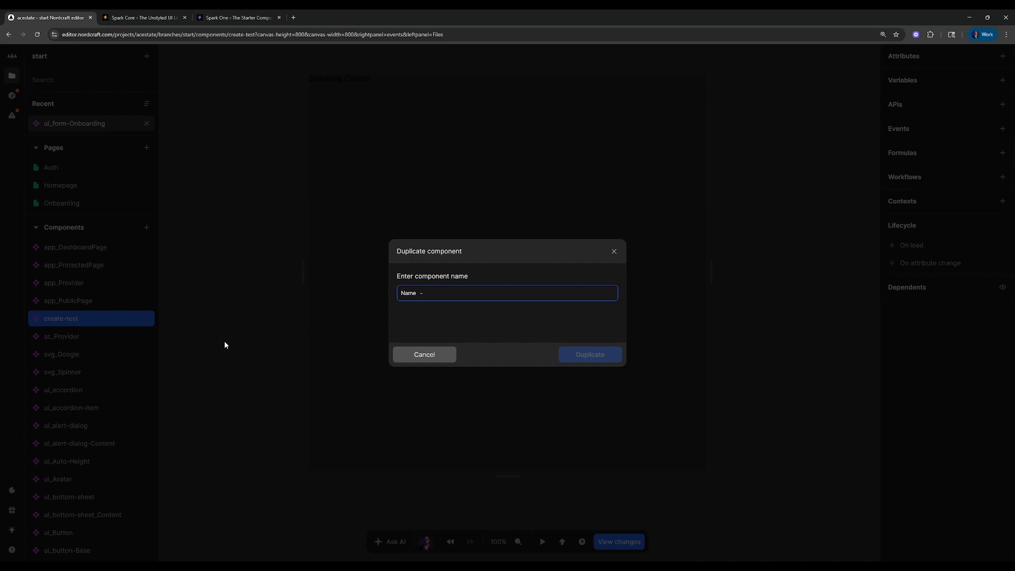
{"action": "type", "text": "join0"}
{"action": "type", "text": "test"}
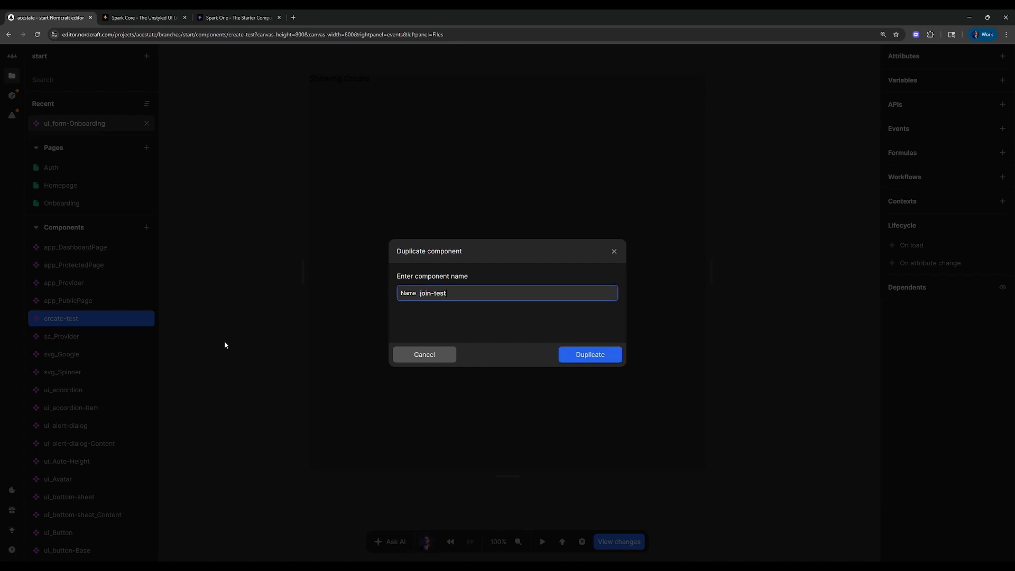
{"action": "key", "text": "Return"}
- Change the paragraph text in the join-test component to "Showing Join"
{"action": "left_click", "coordinate": [94, 116]}
{"action": "left_click", "coordinate": [942, 118]}
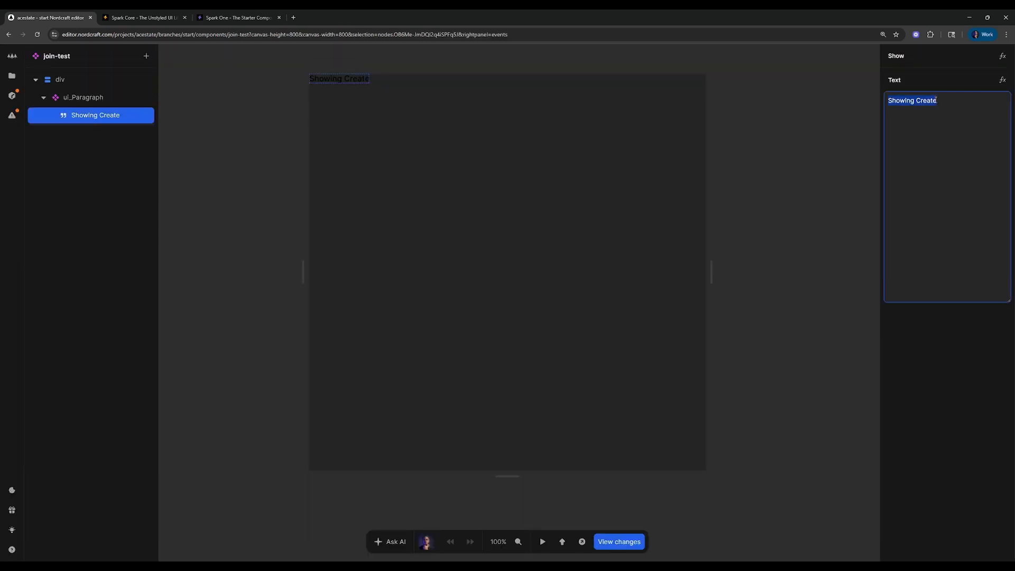
{"action": "double_click", "coordinate": [928, 101]}
{"action": "type", "text": "Join"}
{"action": "left_click", "coordinate": [822, 103]}
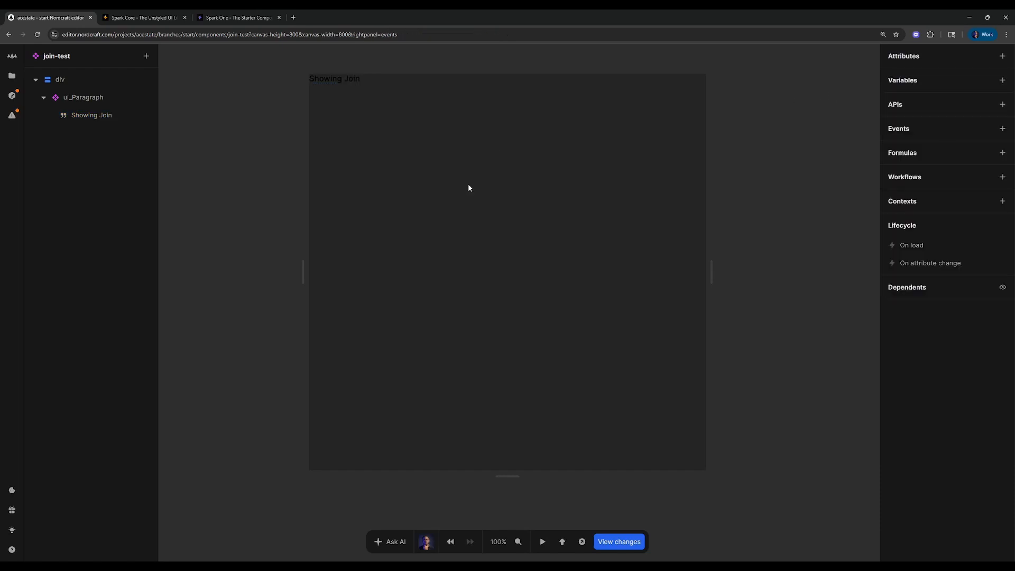
- Return to ui_form-Onboarding, bind the value attribute of ui_tabs-Content to the selectedOption variable, and remove its Repeat formula
{"action": "left_click", "coordinate": [12, 76]}
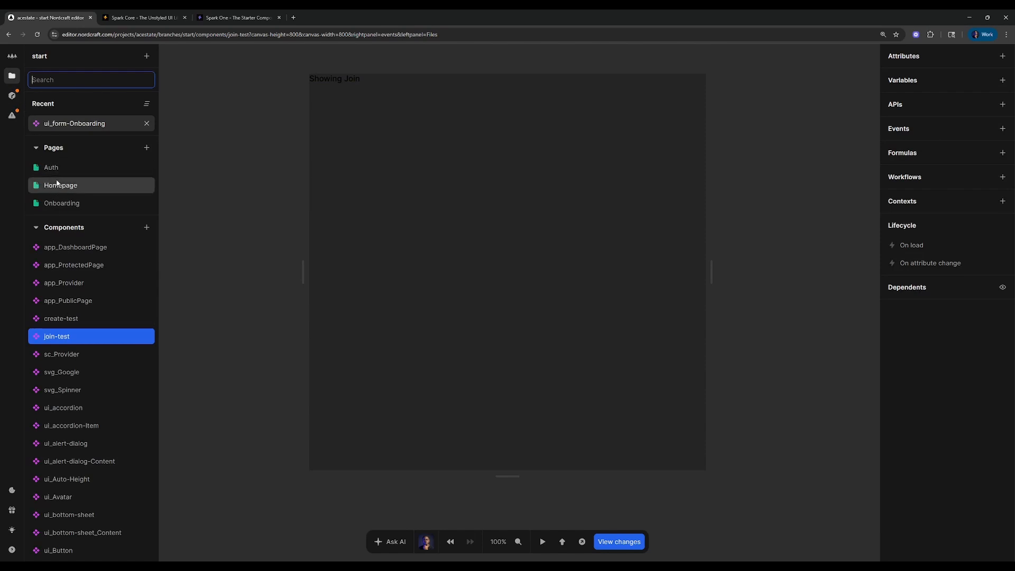
{"action": "left_click", "coordinate": [77, 124]}
{"action": "left_click", "coordinate": [100, 281]}
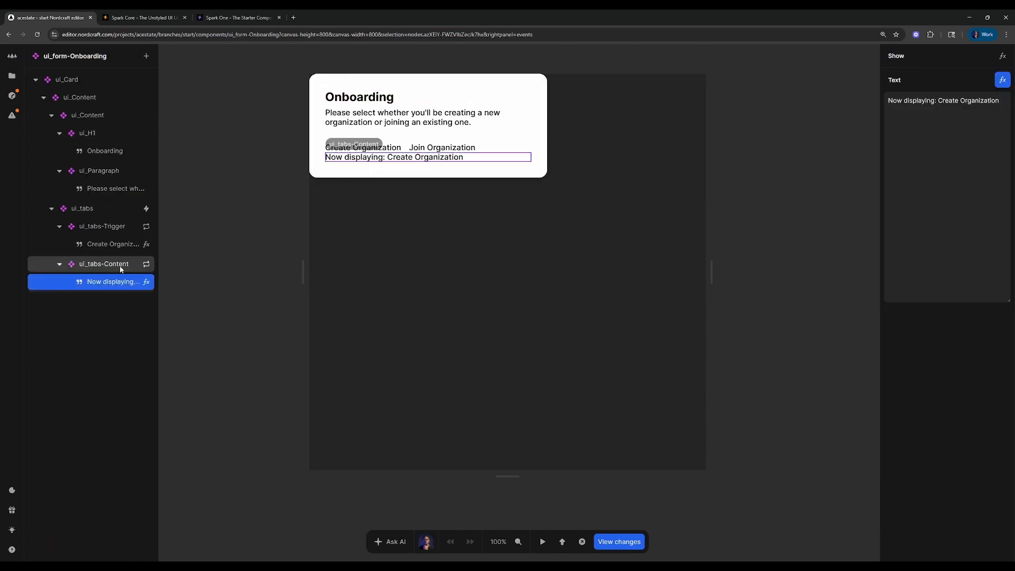
{"action": "left_click", "coordinate": [125, 267]}
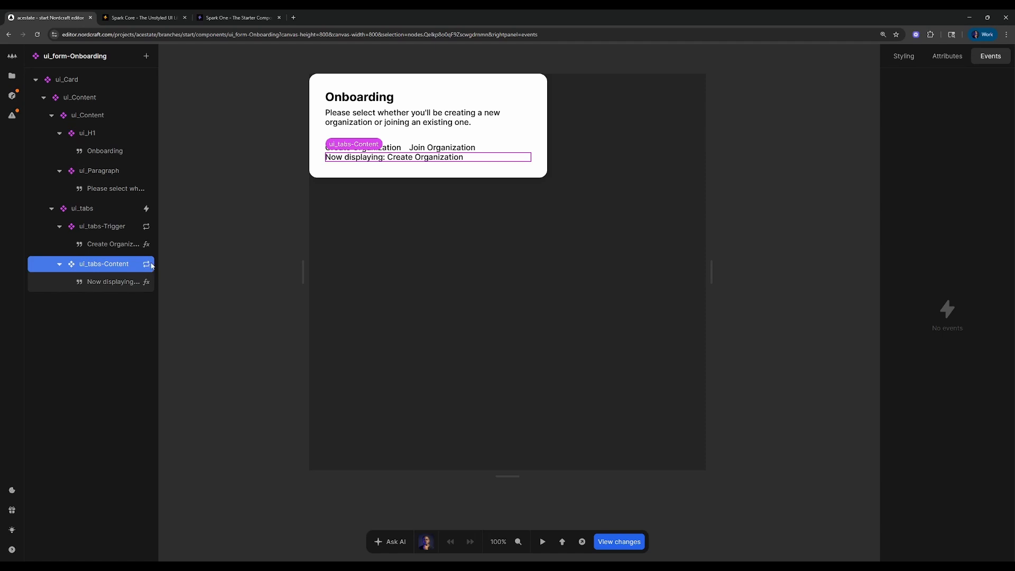
{"action": "left_click", "coordinate": [960, 58]}
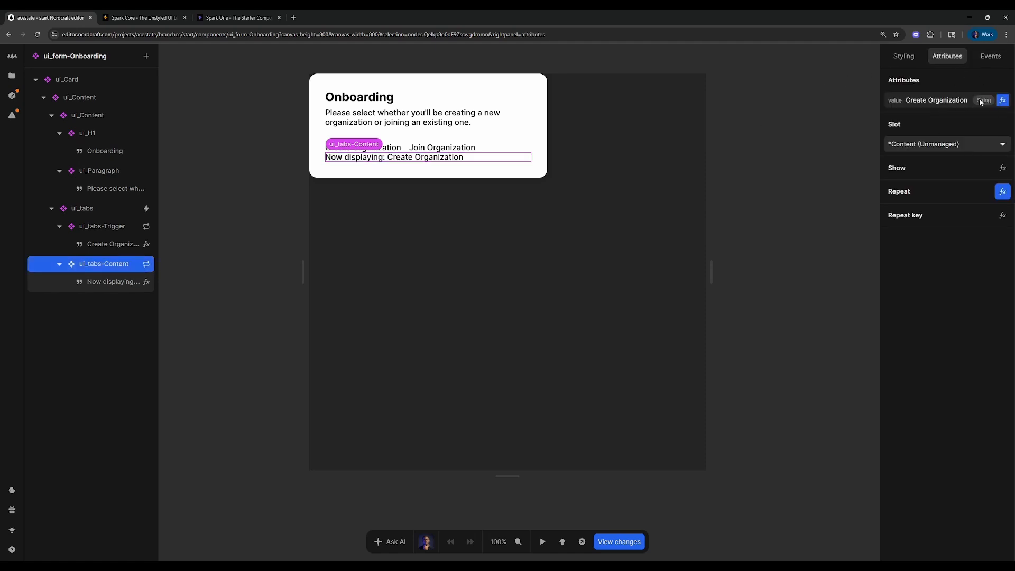
{"action": "left_click", "coordinate": [1002, 100]}
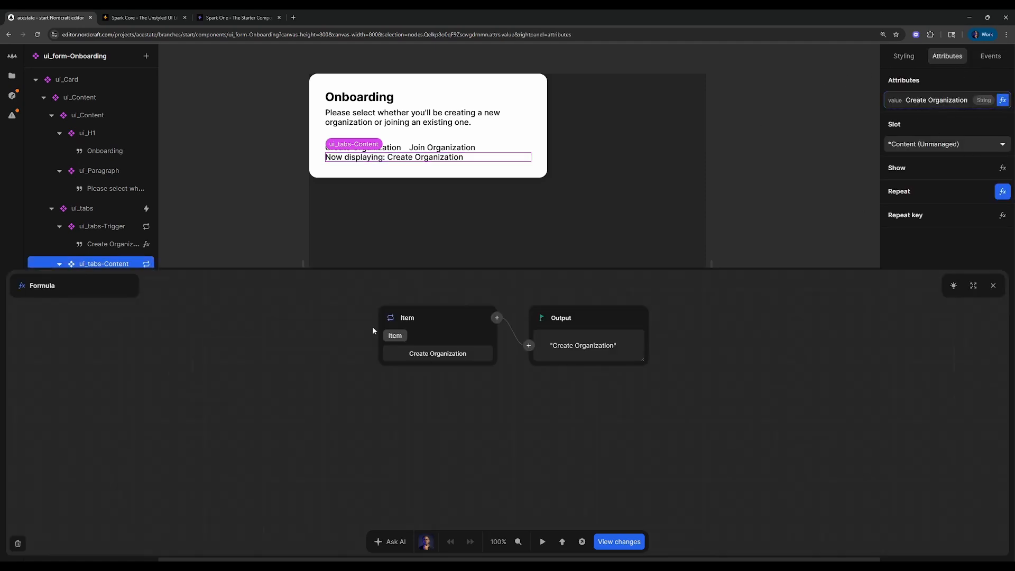
{"action": "left_click", "coordinate": [385, 319]}
{"action": "left_click", "coordinate": [421, 422]}
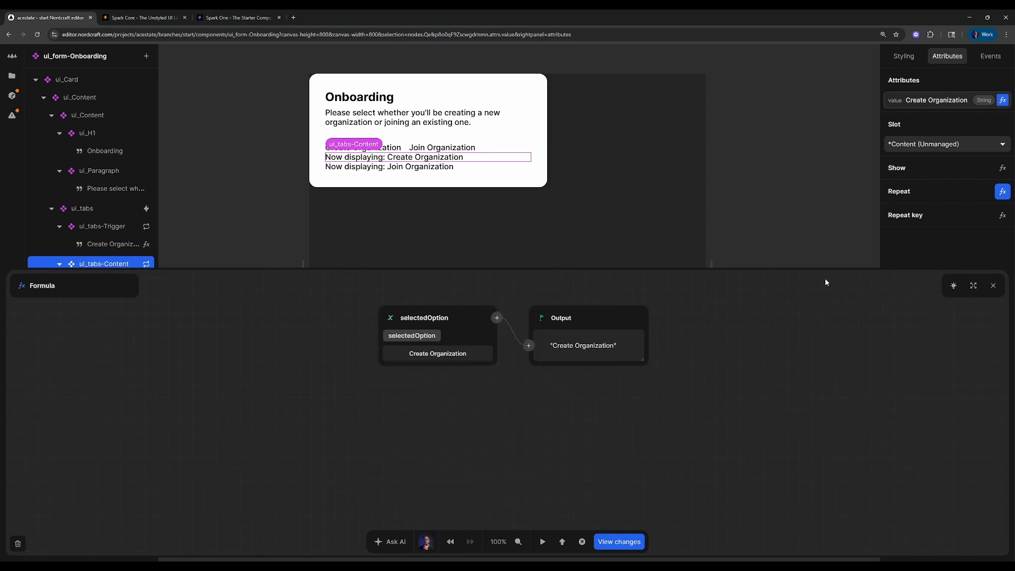
{"action": "left_click", "coordinate": [993, 286]}
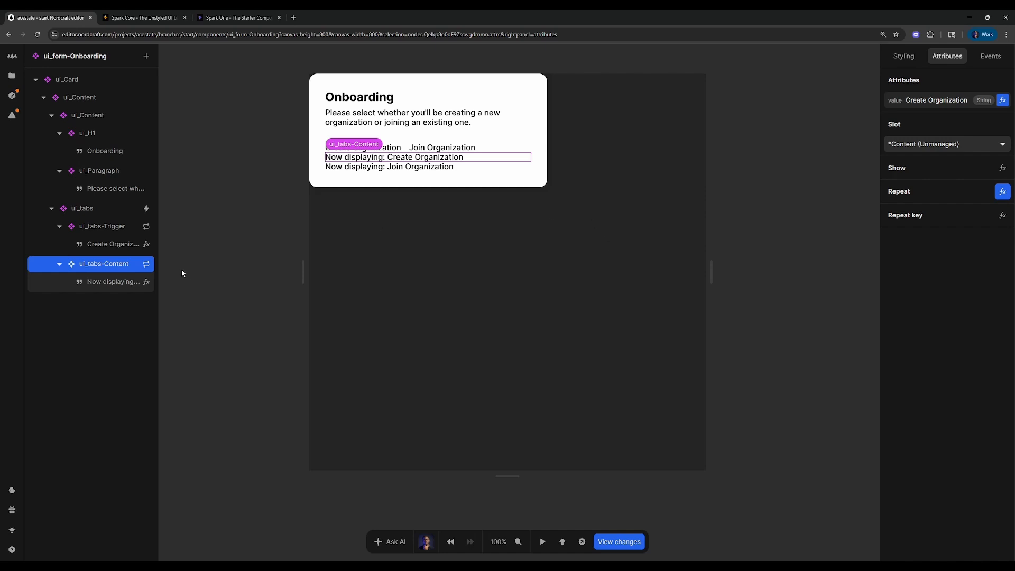
{"action": "left_click", "coordinate": [146, 264]}
{"action": "left_click", "coordinate": [19, 545]}
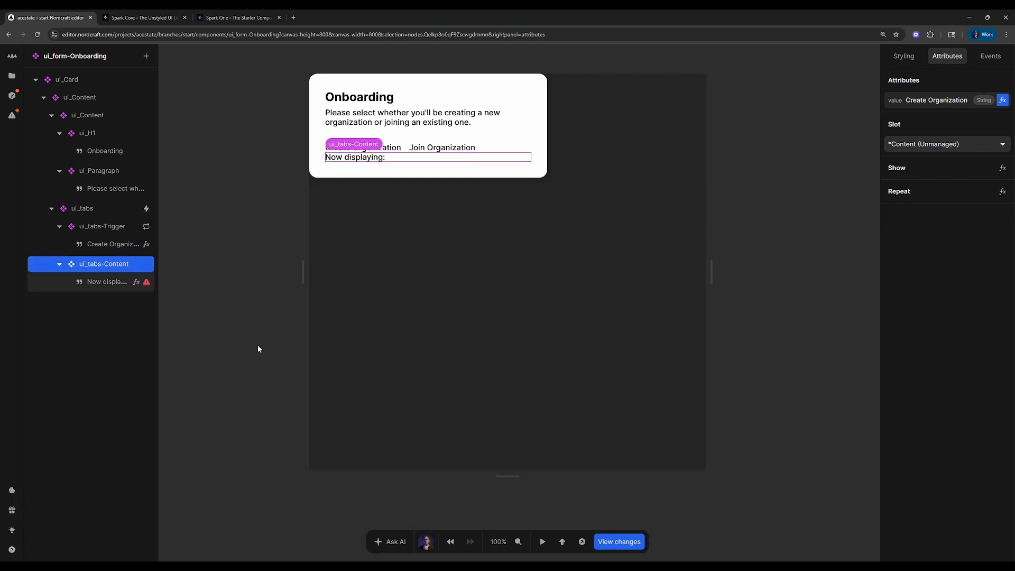
- Replace the broken Item input with the selectedOption variable in the Concatenate formula of the "Now displaying" text
{"action": "left_click", "coordinate": [136, 282]}
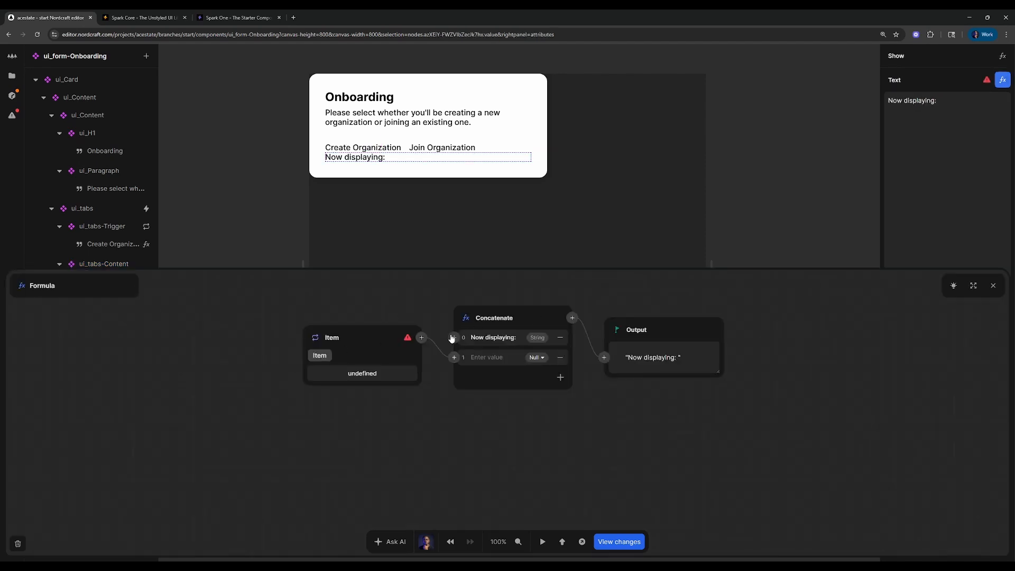
{"action": "left_click", "coordinate": [315, 337]}
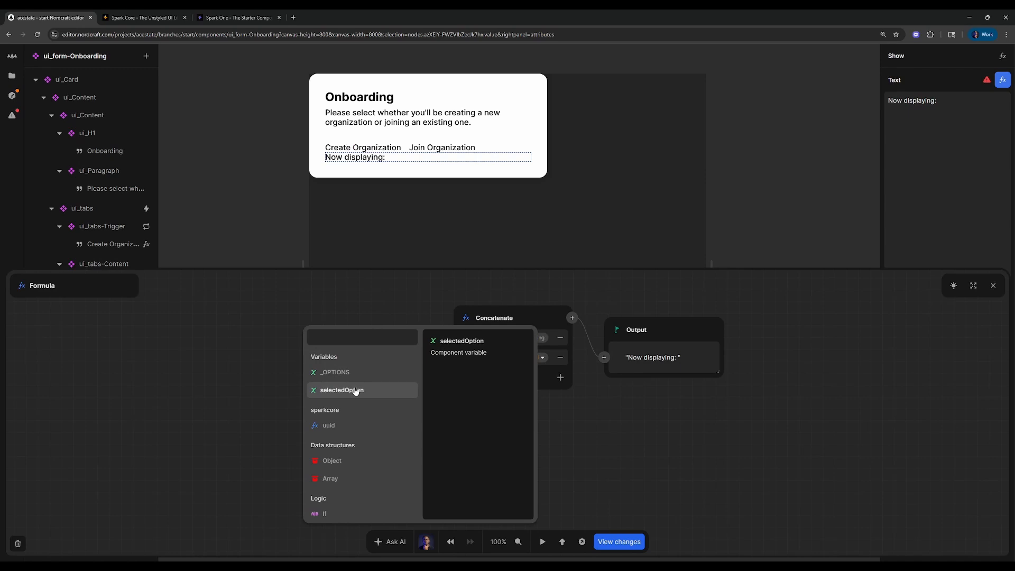
{"action": "left_click", "coordinate": [356, 391]}
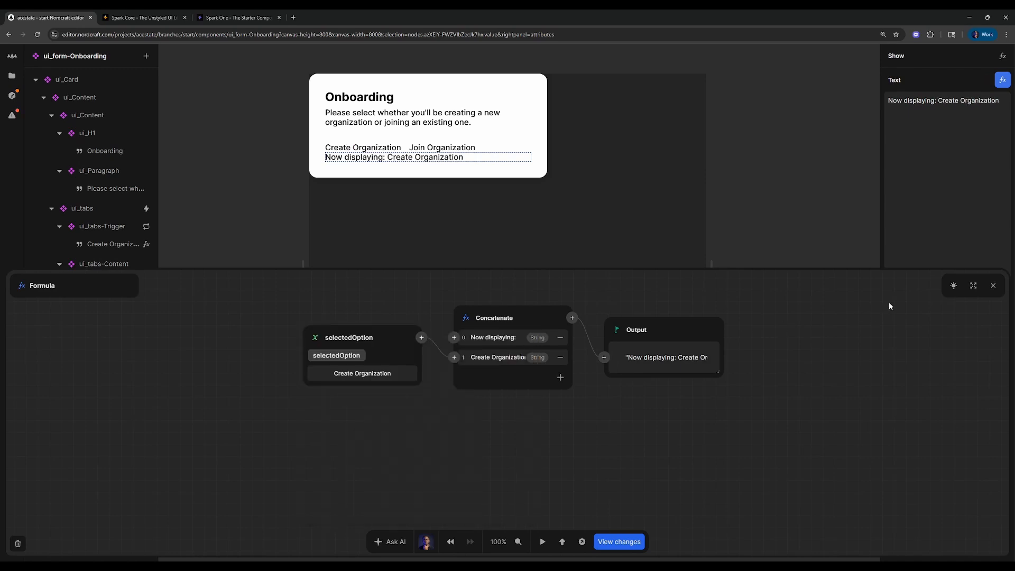
{"action": "left_click", "coordinate": [993, 286]}
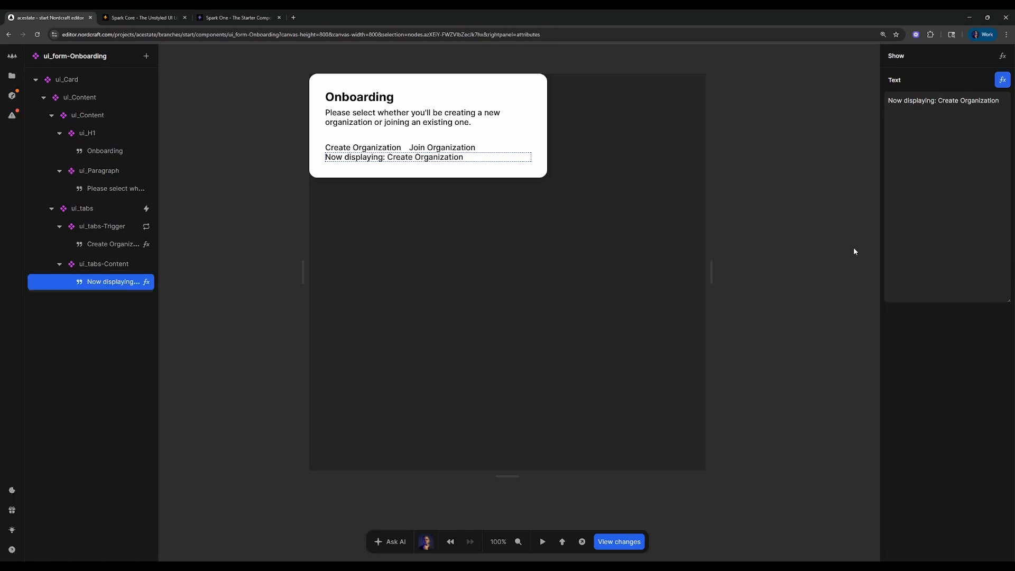
- Test the onboarding card, switching repeatedly between Create Organization and Join Organization to check the "Now displaying" text
{"action": "left_click", "coordinate": [755, 150]}
{"action": "key", "text": "t"}
{"action": "left_click", "coordinate": [448, 149]}
{"action": "left_click", "coordinate": [450, 149]}
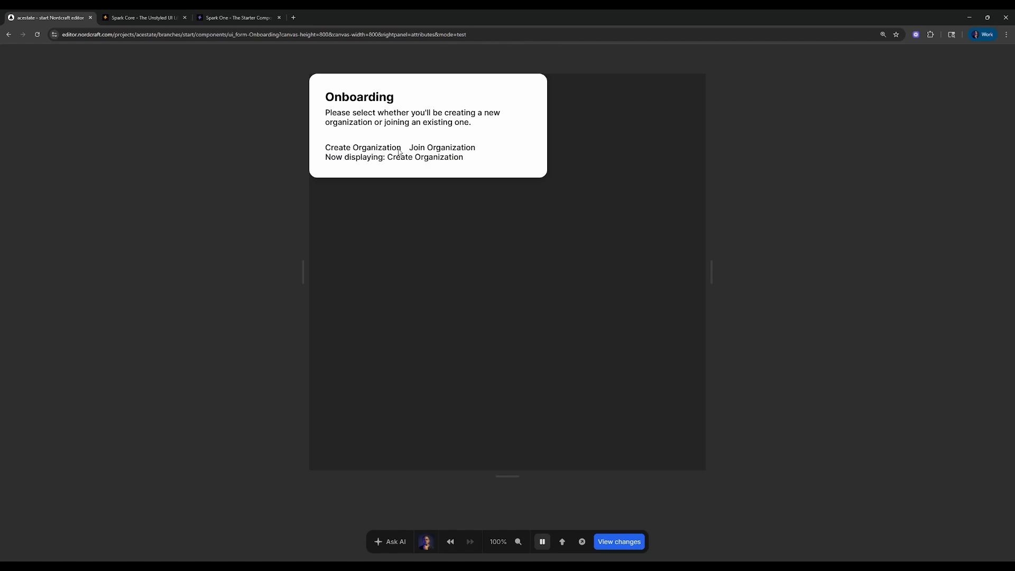
{"action": "left_click", "coordinate": [454, 149]}
{"action": "left_click", "coordinate": [456, 149]}
{"action": "left_click", "coordinate": [457, 149]}
{"action": "left_click", "coordinate": [374, 150]}
{"action": "left_click", "coordinate": [415, 150]}
{"action": "left_click", "coordinate": [361, 149]}
{"action": "key", "text": "t"}
- Delete the "Now displaying" text element from ui_tabs-Content
{"action": "left_click", "coordinate": [106, 264]}
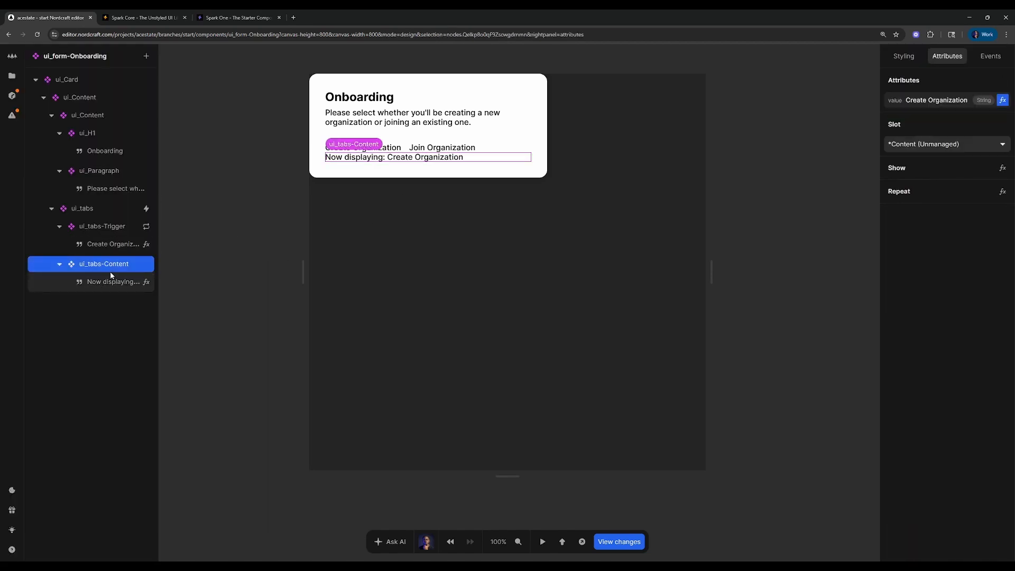
{"action": "left_click", "coordinate": [116, 284]}
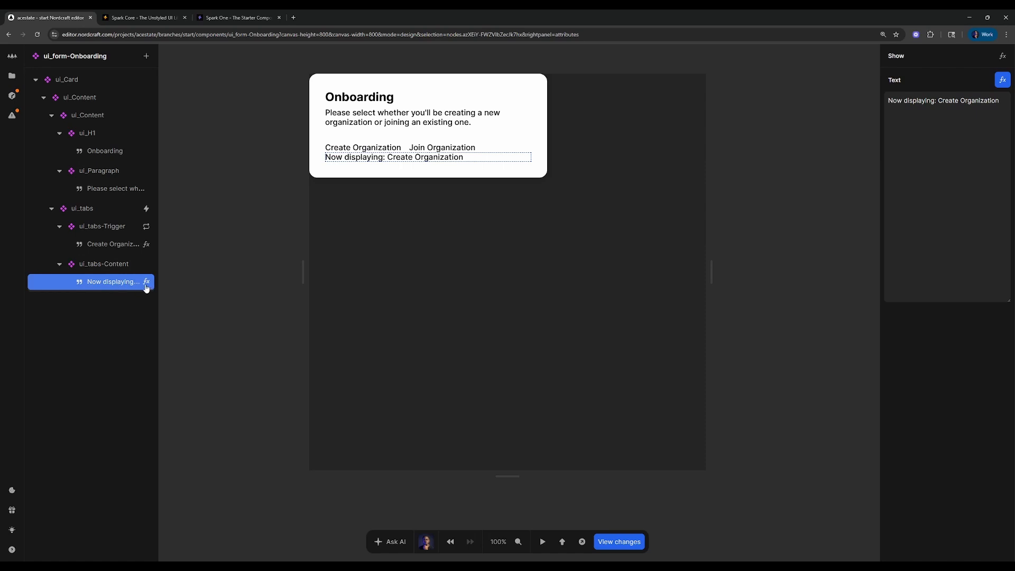
{"action": "right_click", "coordinate": [111, 282]}
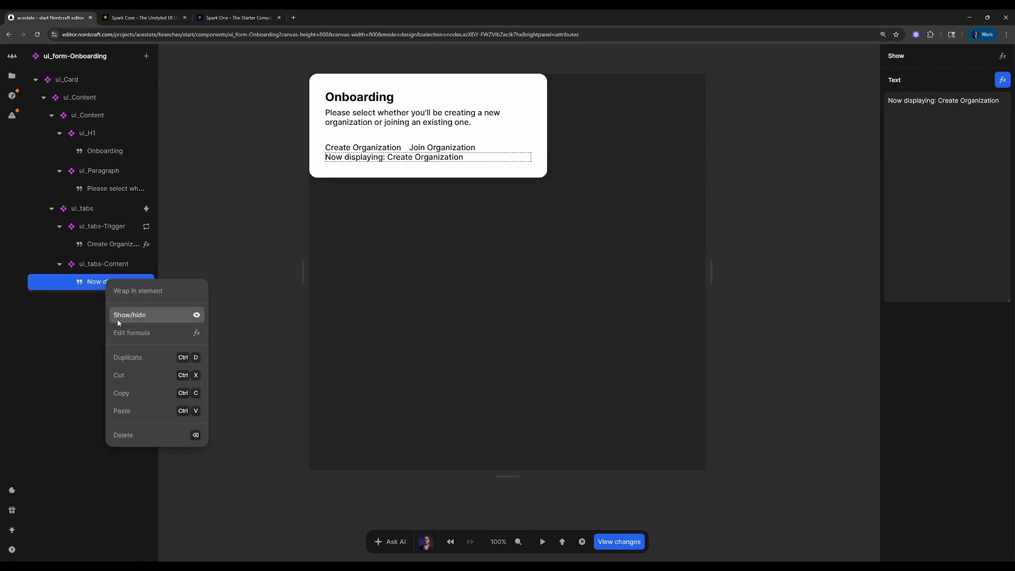
{"action": "left_click", "coordinate": [132, 433]}
- Add the create-test and join-test components inside ui_tabs-Content
{"action": "type", "text": "a"}
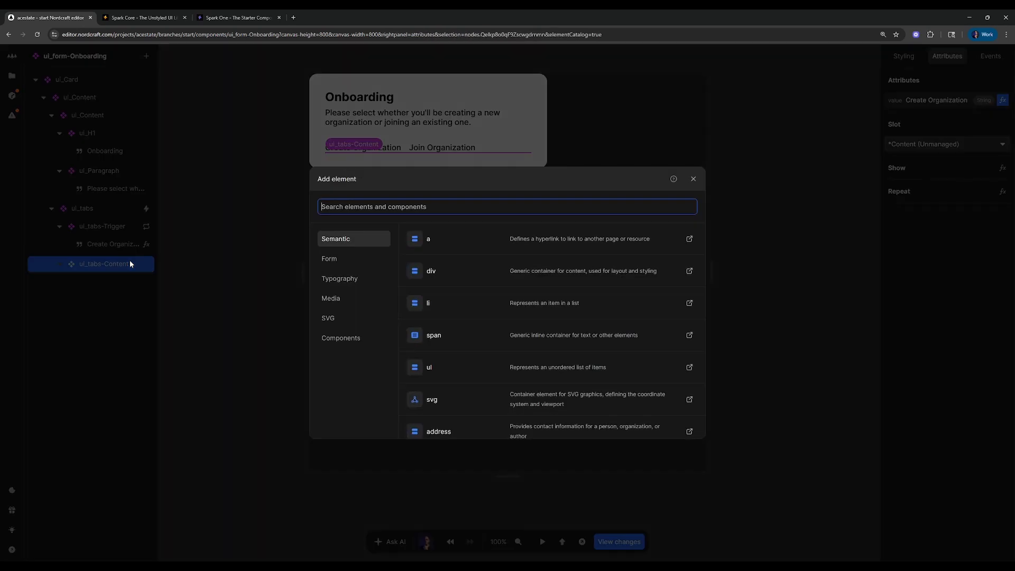
{"action": "type", "text": "y"}
{"action": "key", "text": "BackSpace"}
{"action": "type", "text": "test"}
{"action": "key", "text": "Return"}
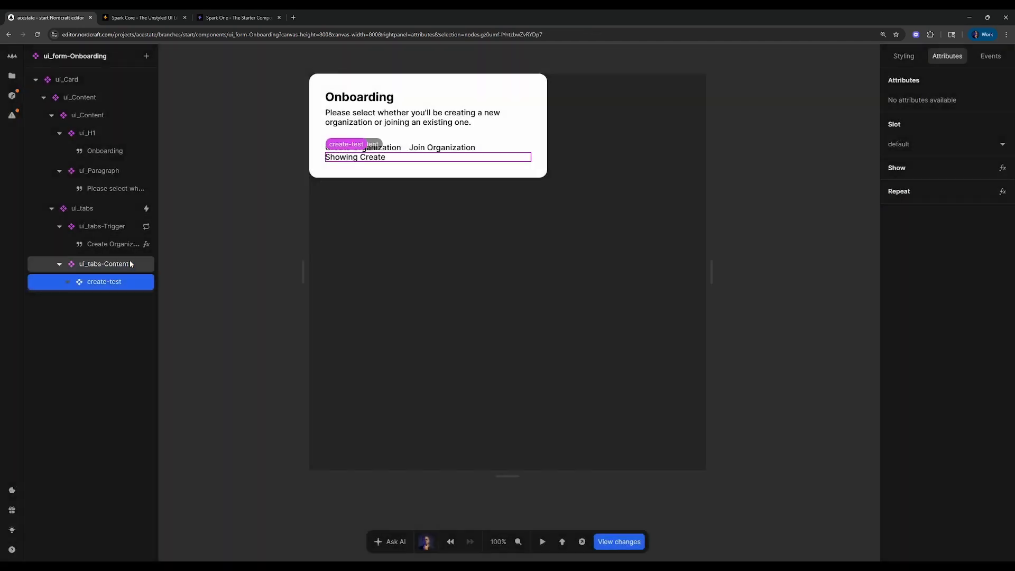
{"action": "left_click", "coordinate": [121, 267]}
{"action": "type", "text": "a"}
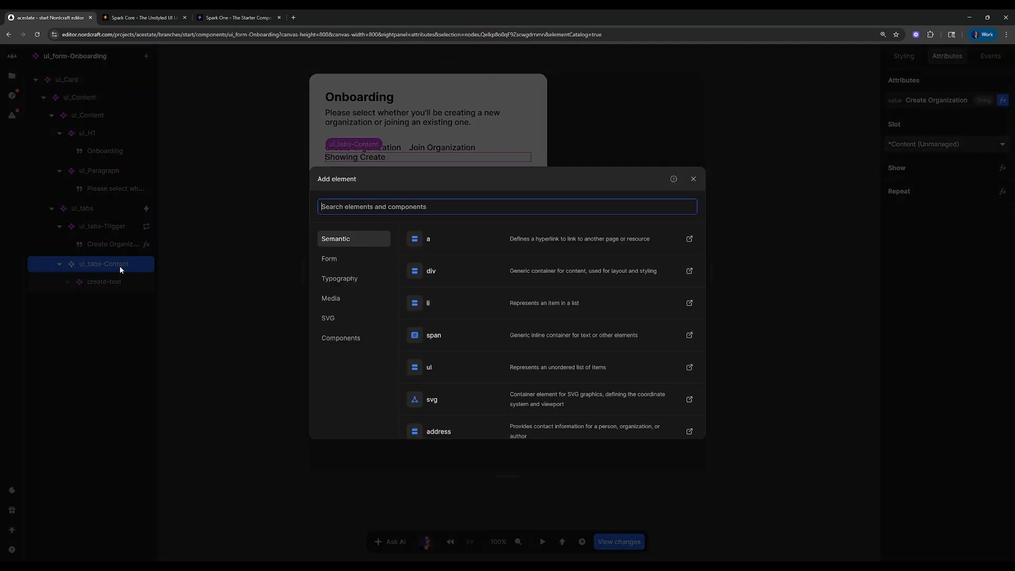
{"action": "type", "text": "join"}
{"action": "key", "text": "Return"}
- Give the create-test component a Show formula using Equals to compare selectedOption with "Create Organization"
{"action": "left_click", "coordinate": [144, 285]}
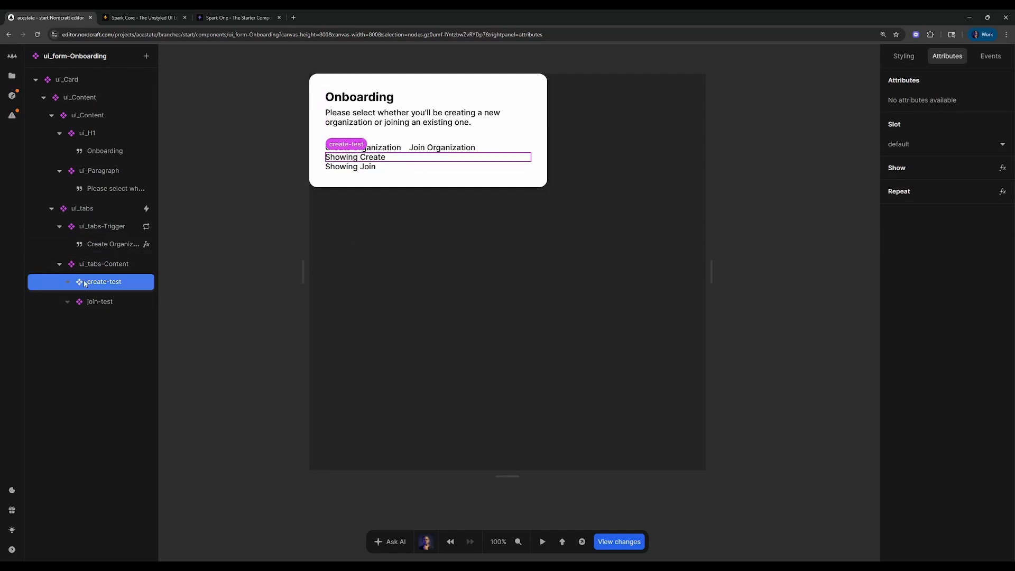
{"action": "right_click", "coordinate": [127, 286]}
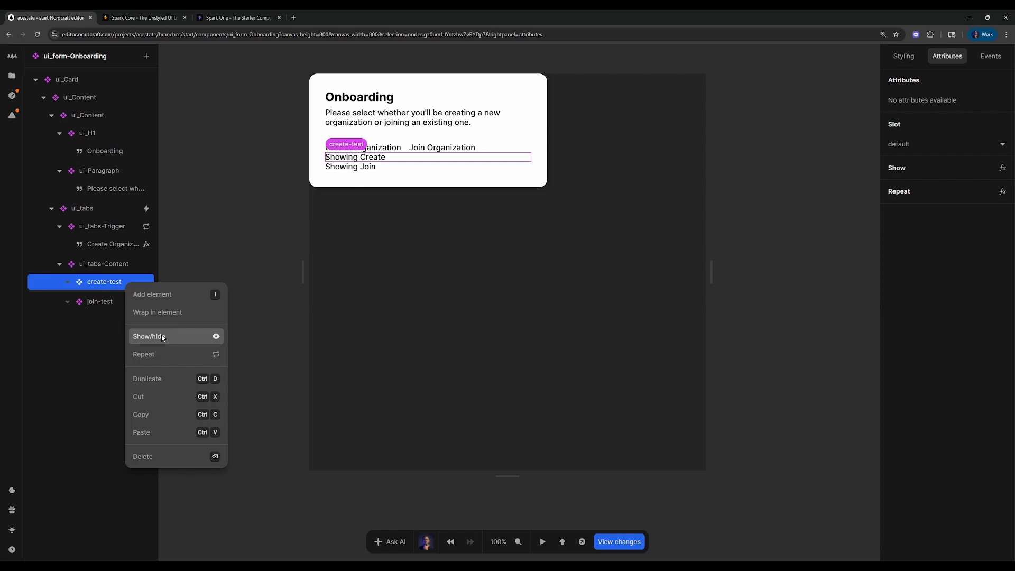
{"action": "left_click", "coordinate": [165, 338]}
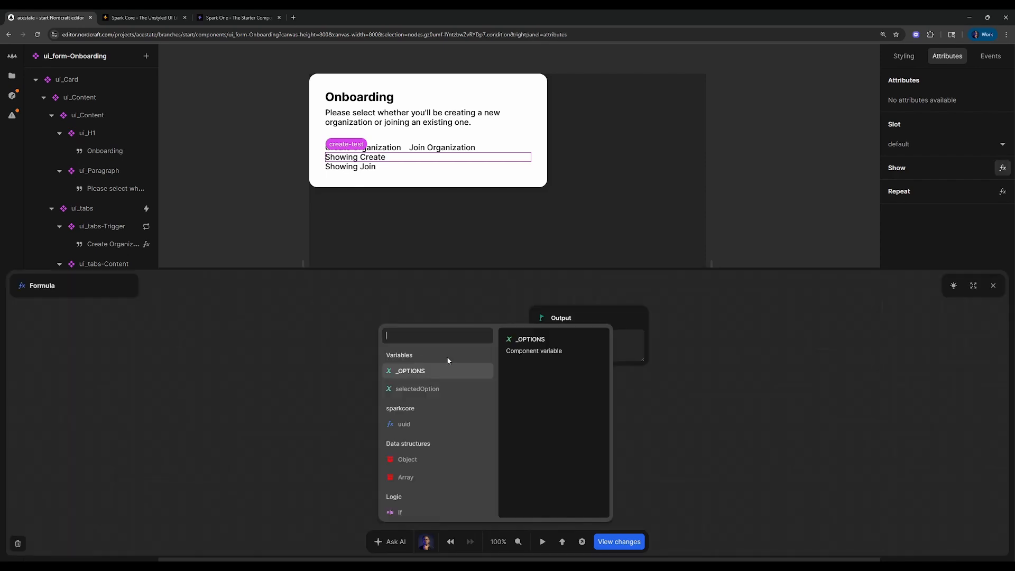
{"action": "left_click", "coordinate": [416, 390]}
{"action": "left_click", "coordinate": [495, 319]}
{"action": "type", "text": "eq"}
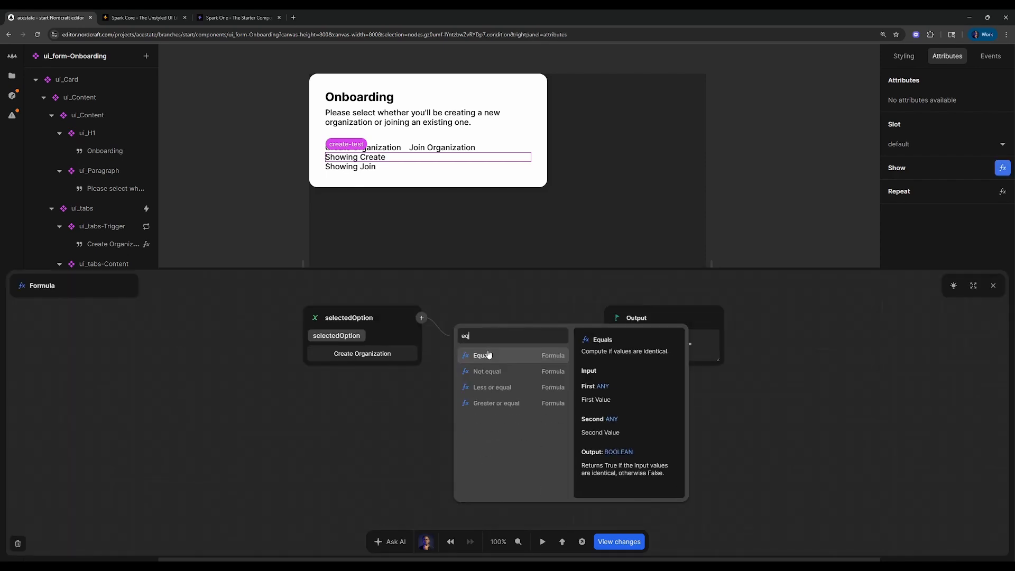
{"action": "left_click", "coordinate": [488, 354]}
{"action": "left_click", "coordinate": [501, 361]}
{"action": "type", "text": "Create Organi"}
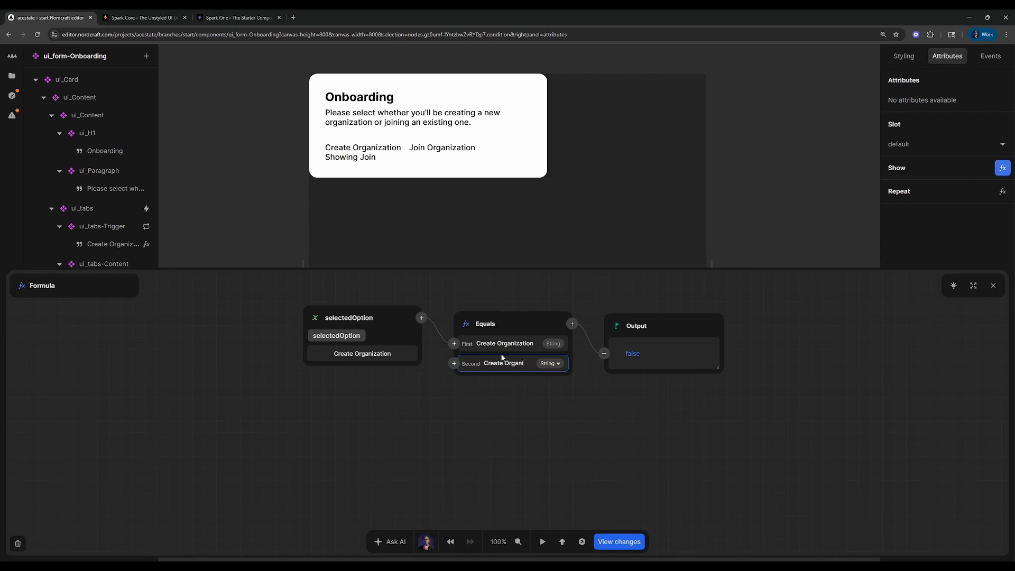
{"action": "type", "text": "zation"}
{"action": "left_click", "coordinate": [986, 290]}
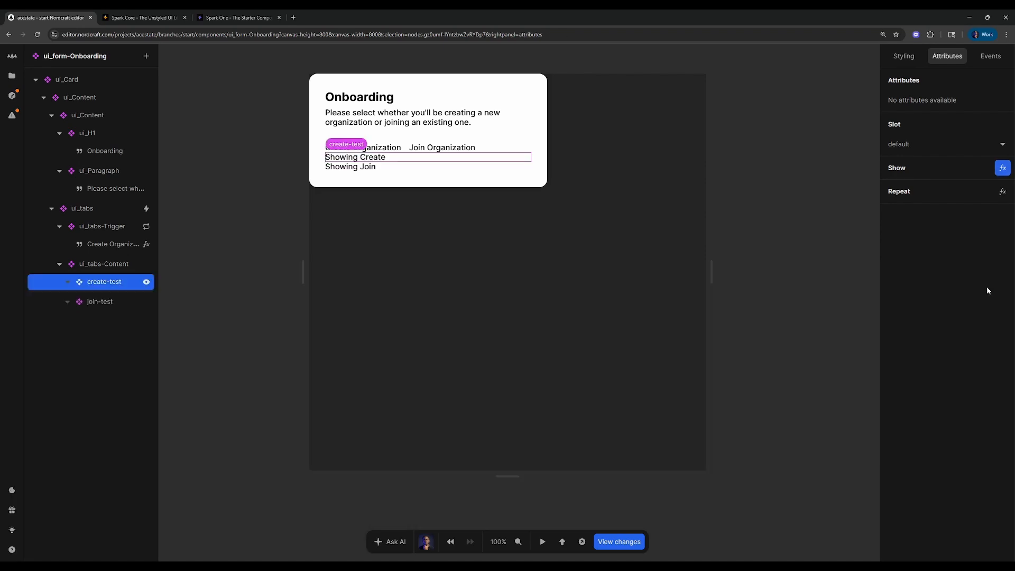
- Give the join-test component a Show formula using Equals to compare selectedOption with "Join Organization"
{"action": "right_click", "coordinate": [133, 303]}
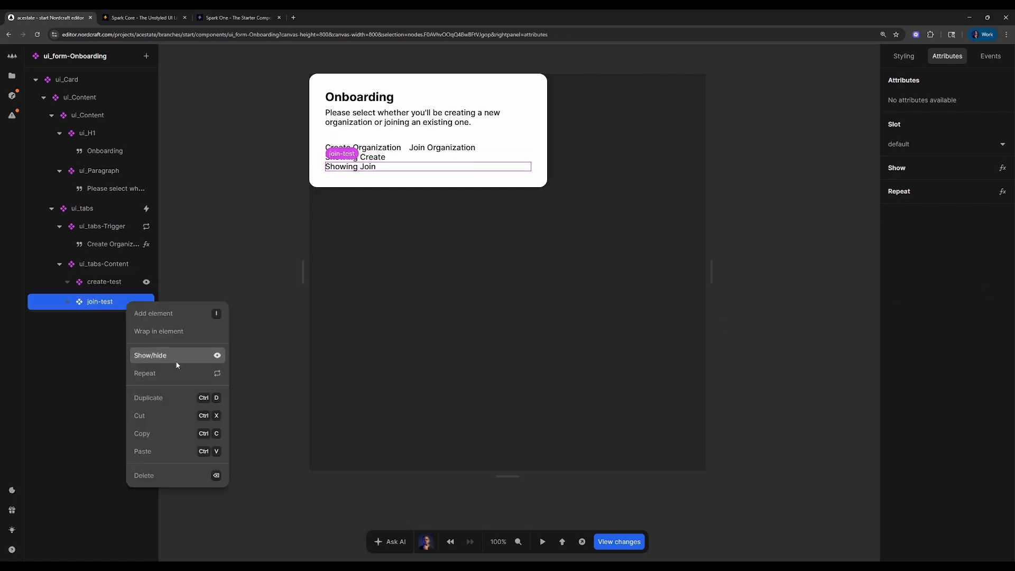
{"action": "left_click", "coordinate": [174, 357]}
{"action": "left_click", "coordinate": [423, 388]}
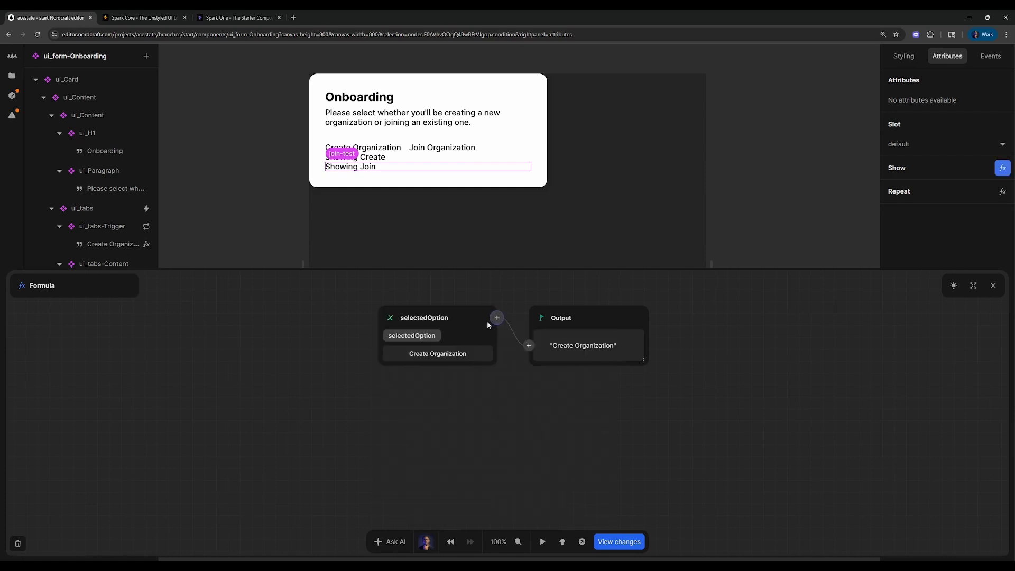
{"action": "left_click", "coordinate": [502, 319]}
{"action": "key", "text": "ctrl+a"}
{"action": "key", "text": "ctrl+c"}
{"action": "key", "text": "BackSpace"}
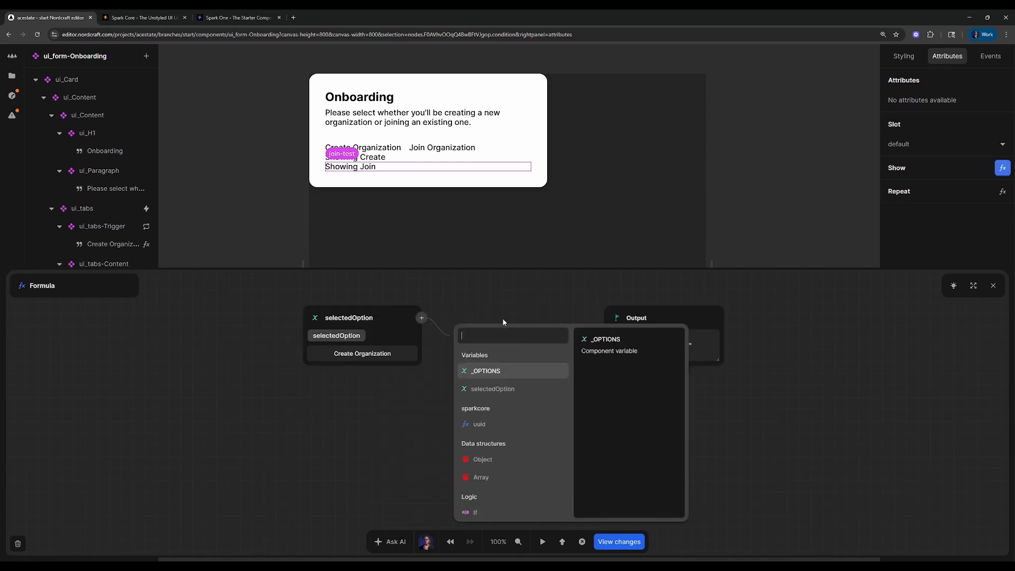
{"action": "key", "text": "Escape"}
{"action": "left_click", "coordinate": [501, 319]}
{"action": "type", "text": "="}
{"action": "key", "text": "Return"}
{"action": "left_click", "coordinate": [494, 363]}
{"action": "key", "text": "ctrl+v"}
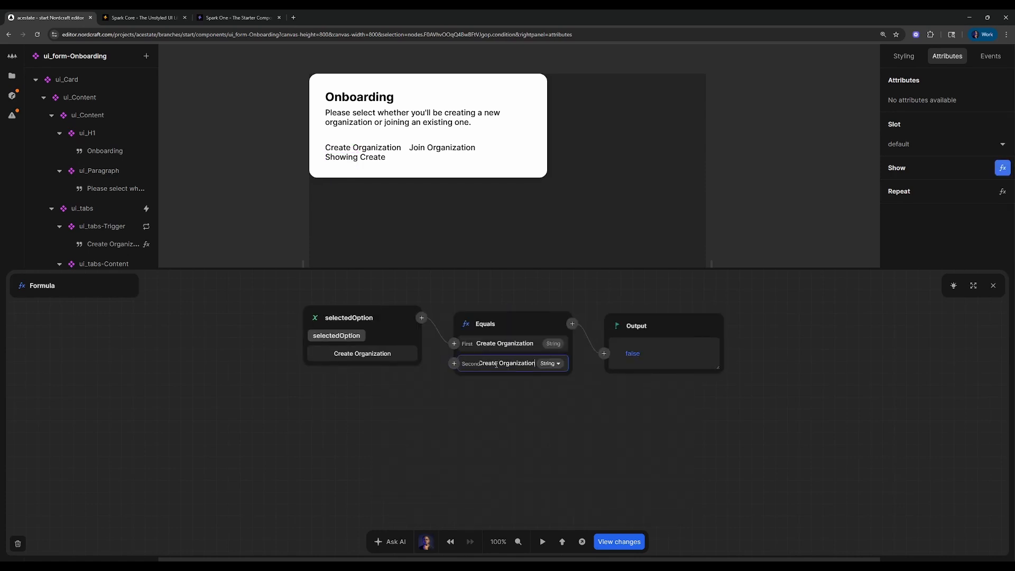
{"action": "double_click", "coordinate": [489, 360]}
{"action": "type", "text": "Join"}
{"action": "left_click", "coordinate": [521, 424]}
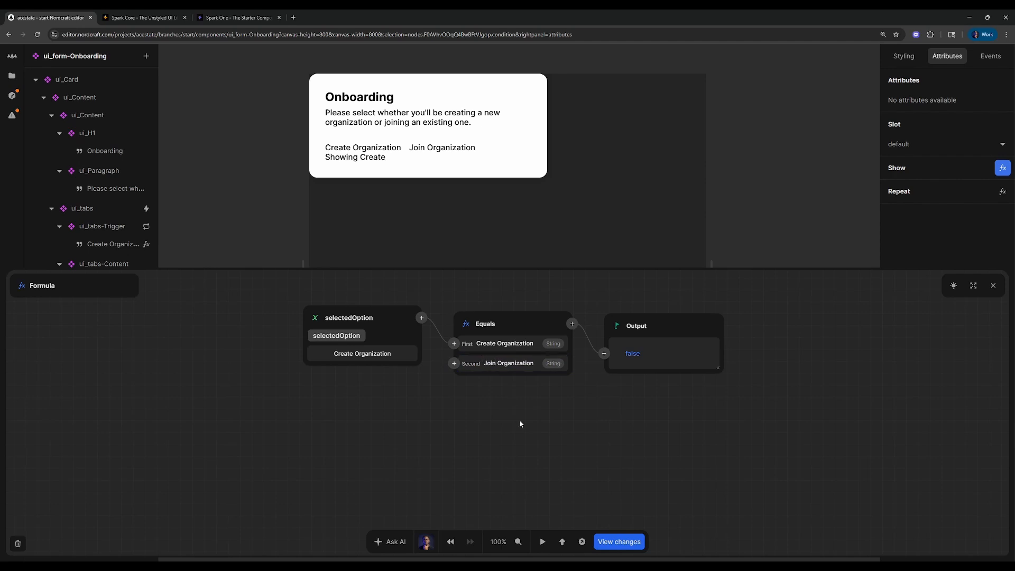
{"action": "left_click", "coordinate": [993, 286]}
- Test switching between the two organization tabs to check which of the create-test and join-test components is displayed
{"action": "left_click", "coordinate": [639, 236]}
{"action": "key", "text": "t"}
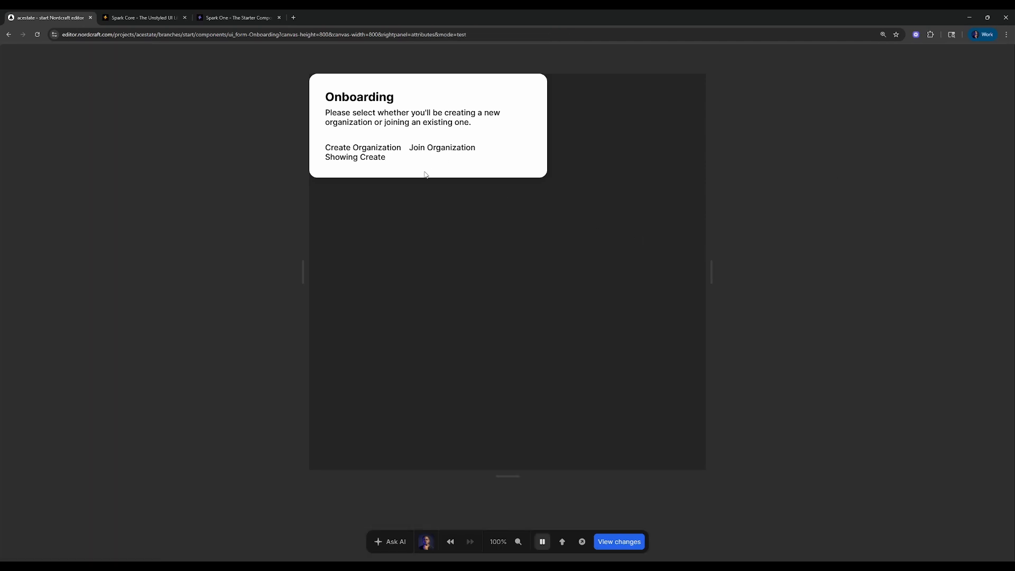
{"action": "left_click", "coordinate": [432, 150]}
{"action": "left_click", "coordinate": [364, 149]}
{"action": "left_click", "coordinate": [437, 151]}
{"action": "left_click", "coordinate": [360, 150]}
{"action": "left_click", "coordinate": [420, 149]}
{"action": "left_click", "coordinate": [354, 151]}
{"action": "left_click", "coordinate": [417, 150]}
{"action": "left_click", "coordinate": [383, 151]}
{"action": "left_click", "coordinate": [441, 150]}
{"action": "left_click", "coordinate": [390, 150]}
{"action": "left_click", "coordinate": [431, 148]}
{"action": "left_click", "coordinate": [384, 151]}
{"action": "key", "text": "t"}
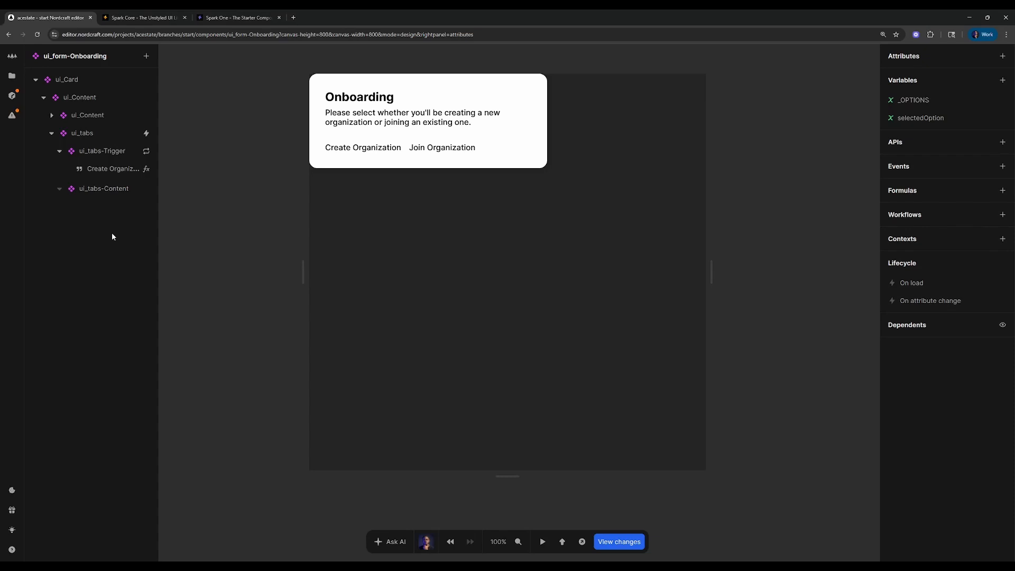
- Set the value attribute of ui_tabs-Content to item 0 of the _OPTIONS variable
{"action": "left_click", "coordinate": [113, 193]}
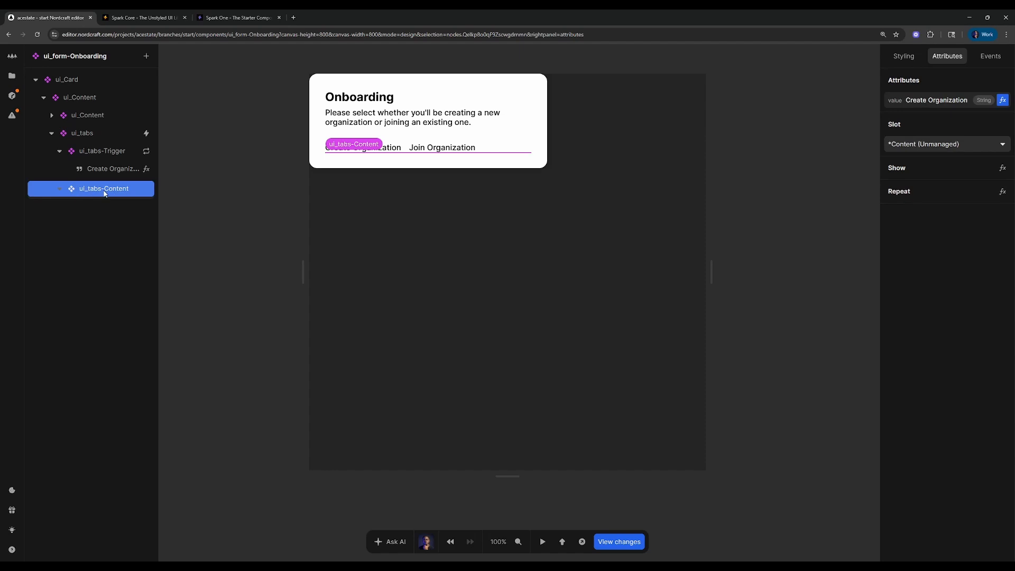
{"action": "left_click", "coordinate": [1003, 100]}
{"action": "left_click", "coordinate": [387, 331]}
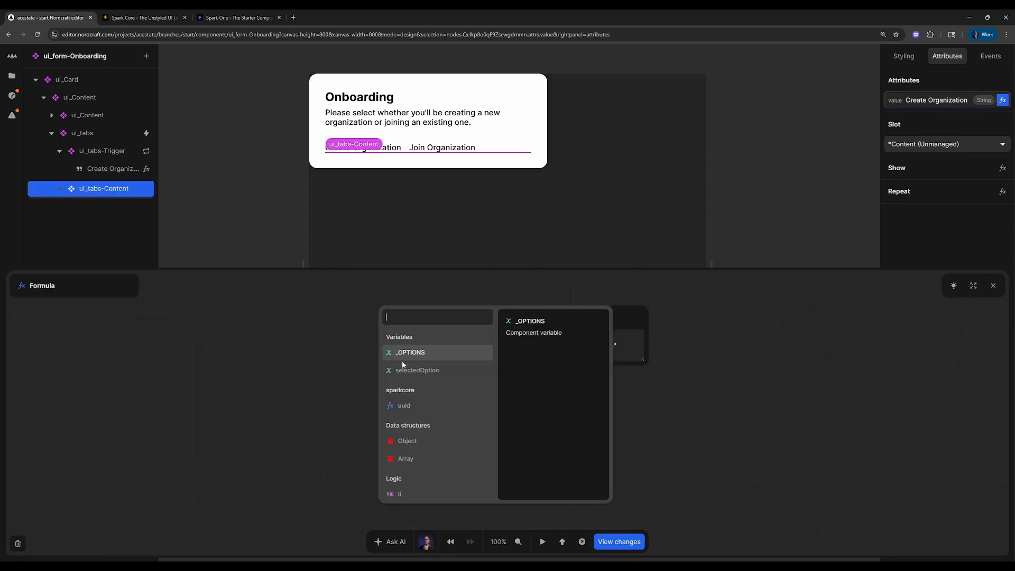
{"action": "left_click", "coordinate": [405, 352]}
{"action": "left_click", "coordinate": [417, 357]}
{"action": "left_click", "coordinate": [993, 286]}
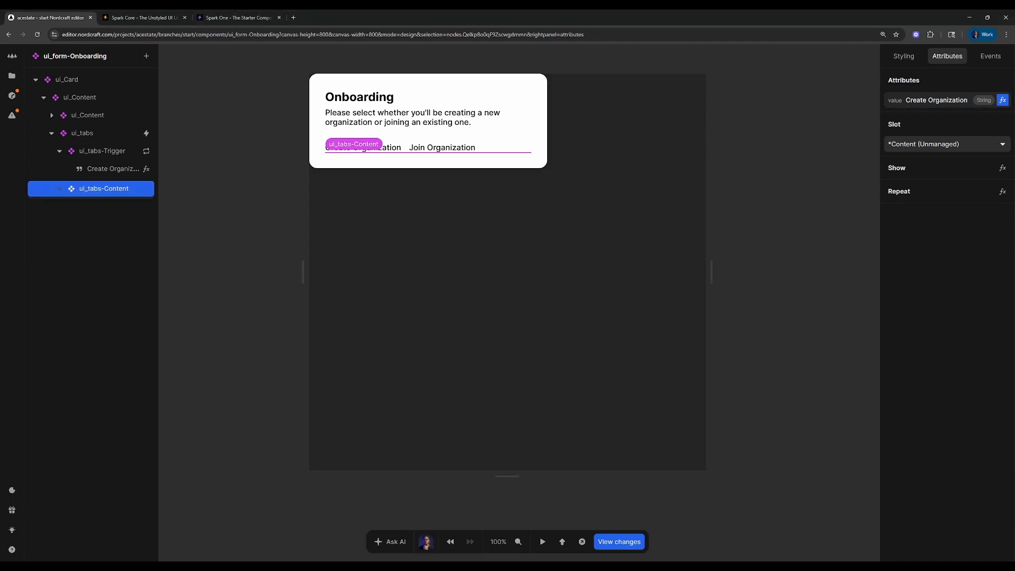
{"action": "left_click", "coordinate": [12, 75]}
{"action": "scroll", "coordinate": [126, 338], "scroll_direction": "down", "scroll_amount": 8}
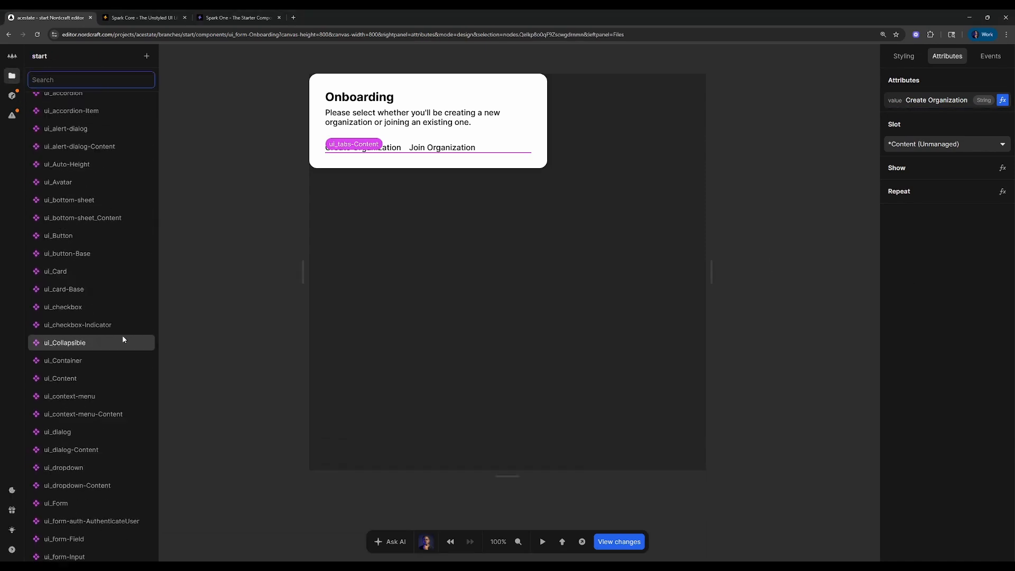
{"action": "scroll", "coordinate": [119, 344], "scroll_direction": "down", "scroll_amount": 3}
{"action": "scroll", "coordinate": [121, 333], "scroll_direction": "up", "scroll_amount": 15}
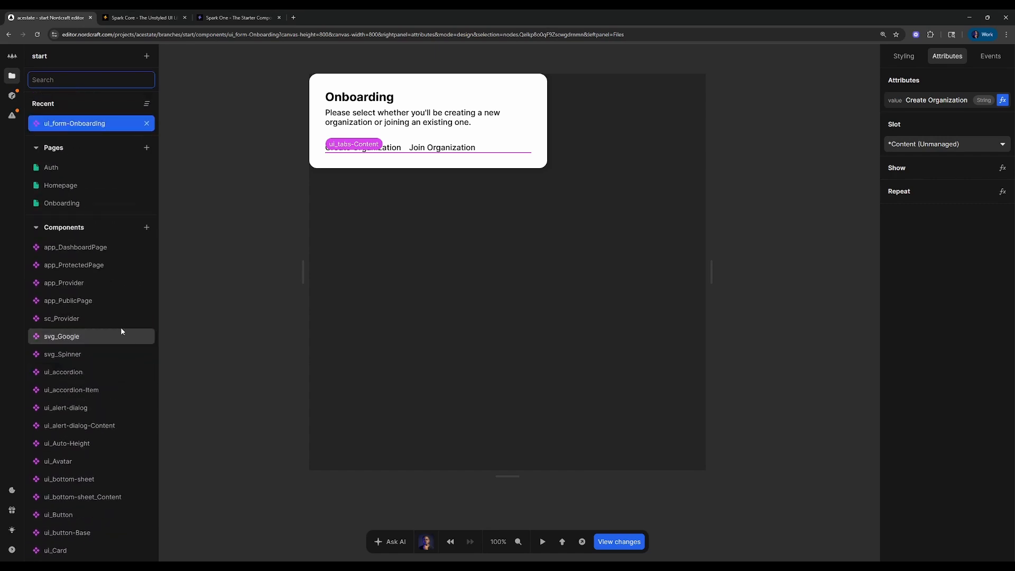
{"action": "left_click", "coordinate": [87, 122]}
- Add a ui_Card inside ui_tabs-Content and give it a dark red #7a2a2a background
{"action": "left_click", "coordinate": [104, 189]}
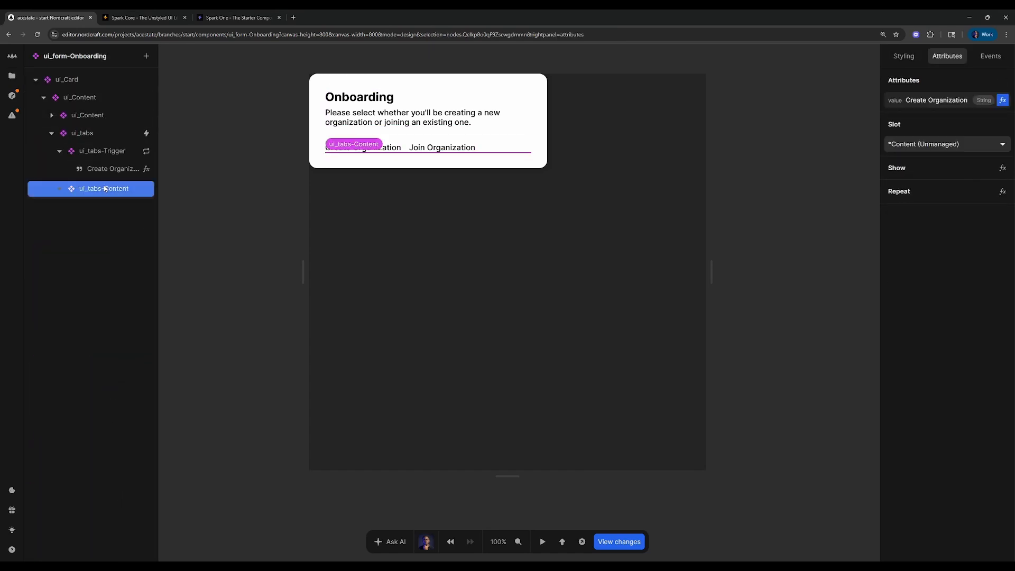
{"action": "key", "text": "Return"}
{"action": "type", "text": "card"}
{"action": "key", "text": "Return"}
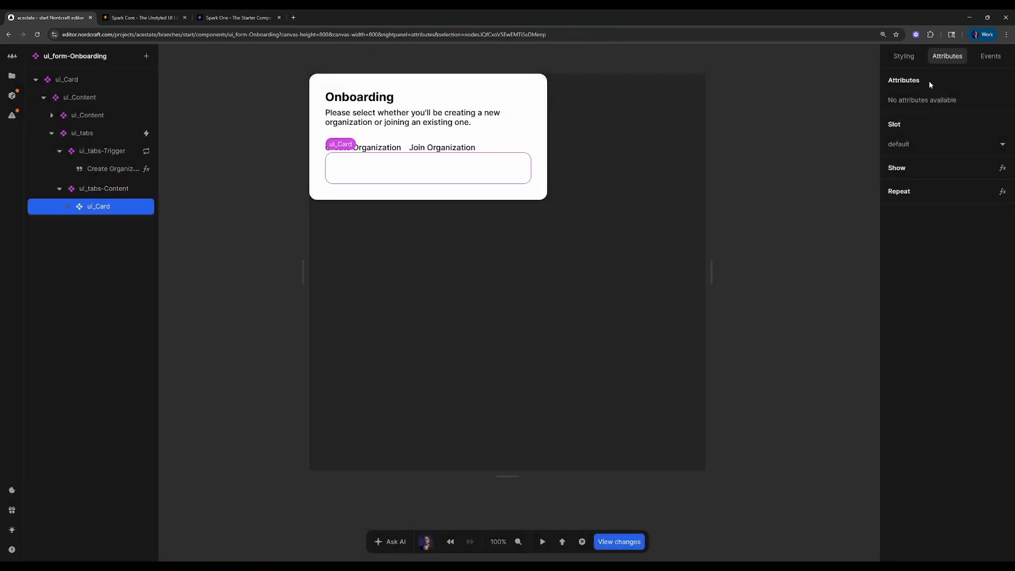
{"action": "left_click", "coordinate": [903, 56]}
{"action": "left_click", "coordinate": [1002, 398]}
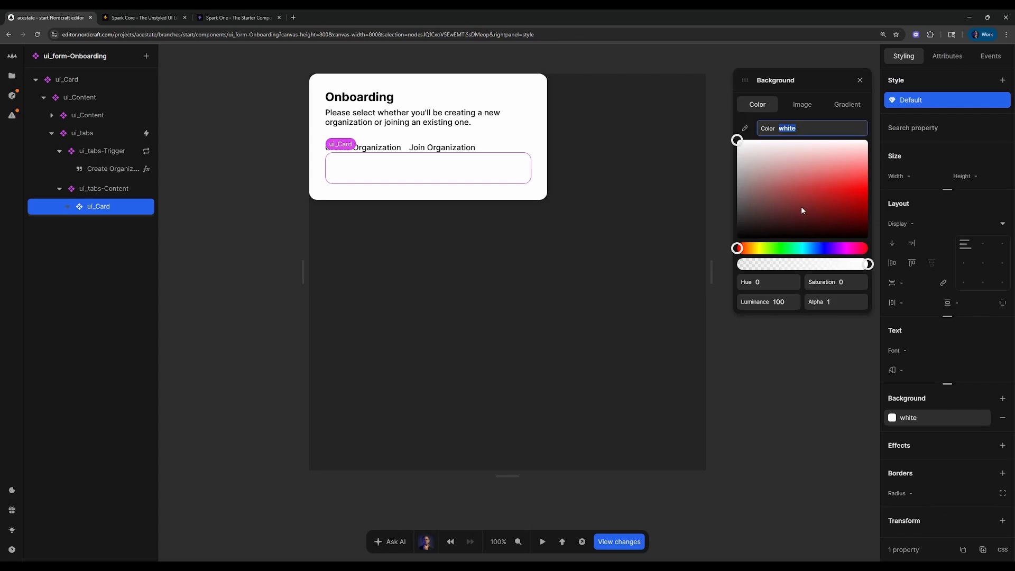
{"action": "left_click", "coordinate": [801, 206]}
{"action": "left_click", "coordinate": [814, 333]}
- Duplicate the ui_tabs-Content element together with its dark red ui_Card
{"action": "left_click", "coordinate": [95, 206]}
{"action": "left_click", "coordinate": [97, 188]}
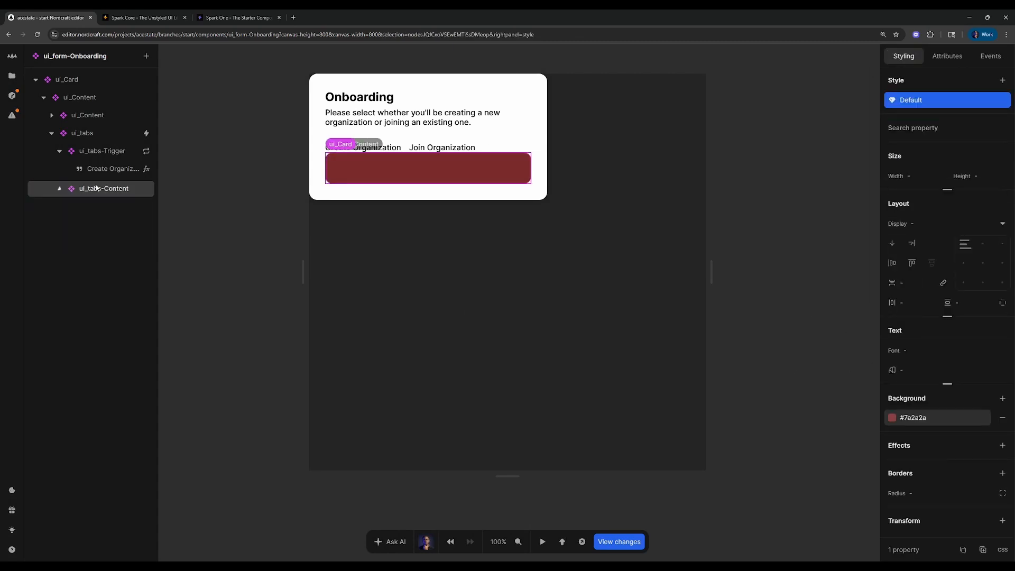
{"action": "key", "text": "ctrl+d"}
- Set the value attribute of the duplicated ui_tabs-Content to item 1 of the _OPTIONS variable
{"action": "left_click", "coordinate": [100, 207]}
{"action": "left_click", "coordinate": [947, 56]}
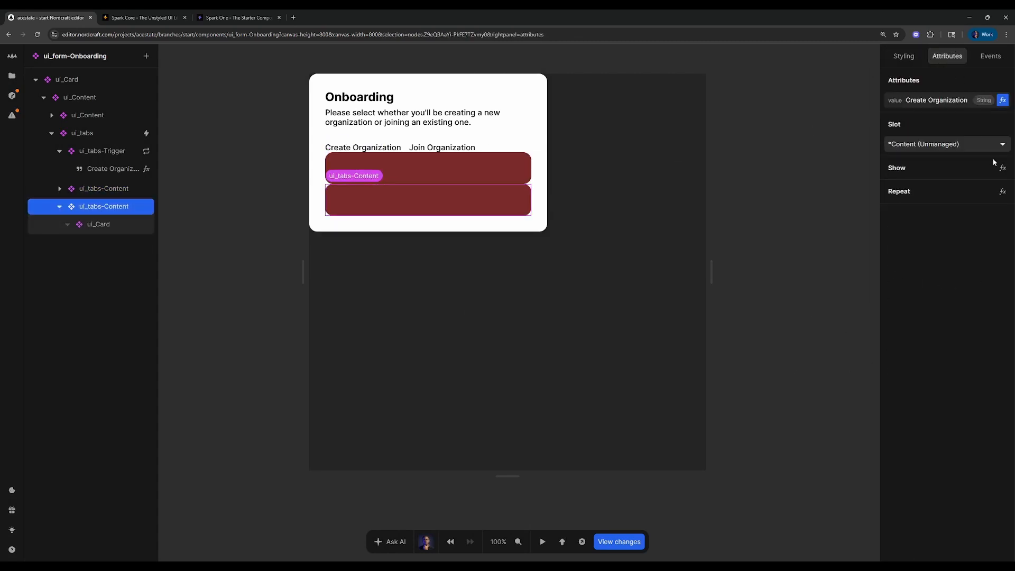
{"action": "left_click", "coordinate": [1002, 100]}
{"action": "left_click", "coordinate": [422, 335]}
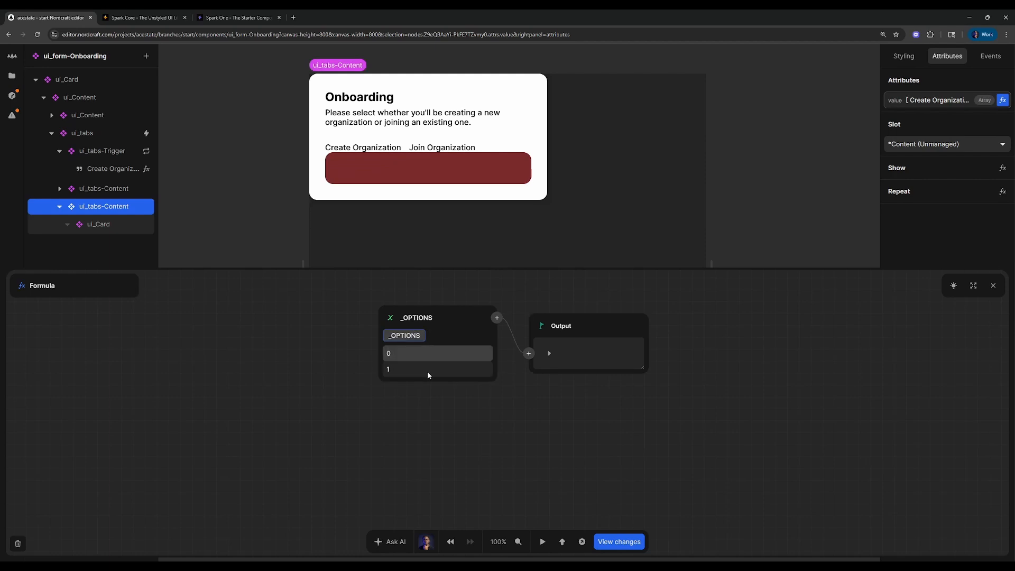
{"action": "left_click", "coordinate": [427, 370]}
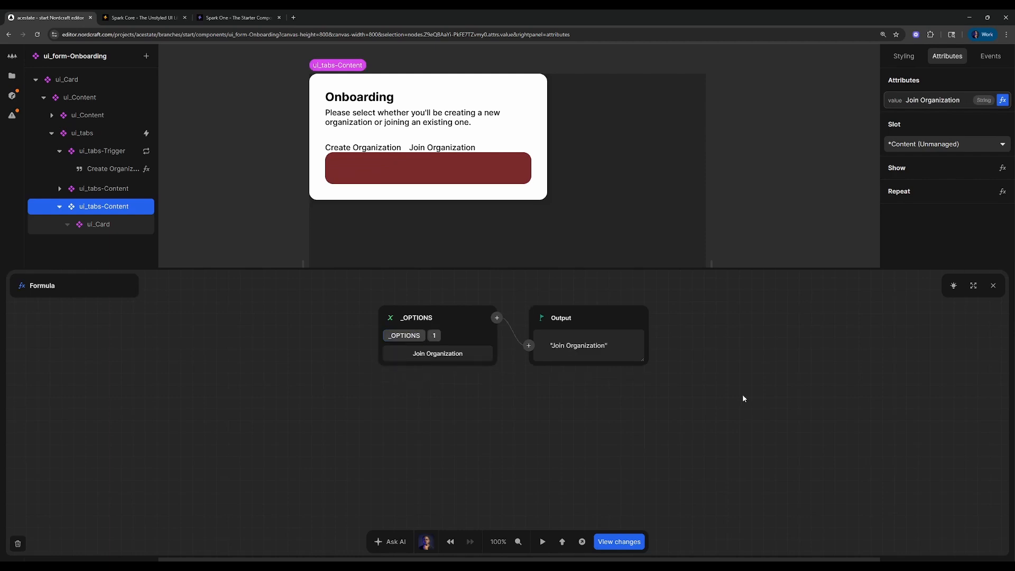
{"action": "left_click", "coordinate": [994, 286]}
- Give the ui_Card inside the second ui_tabs-Content a purple #7231e3 background
{"action": "left_click", "coordinate": [129, 225]}
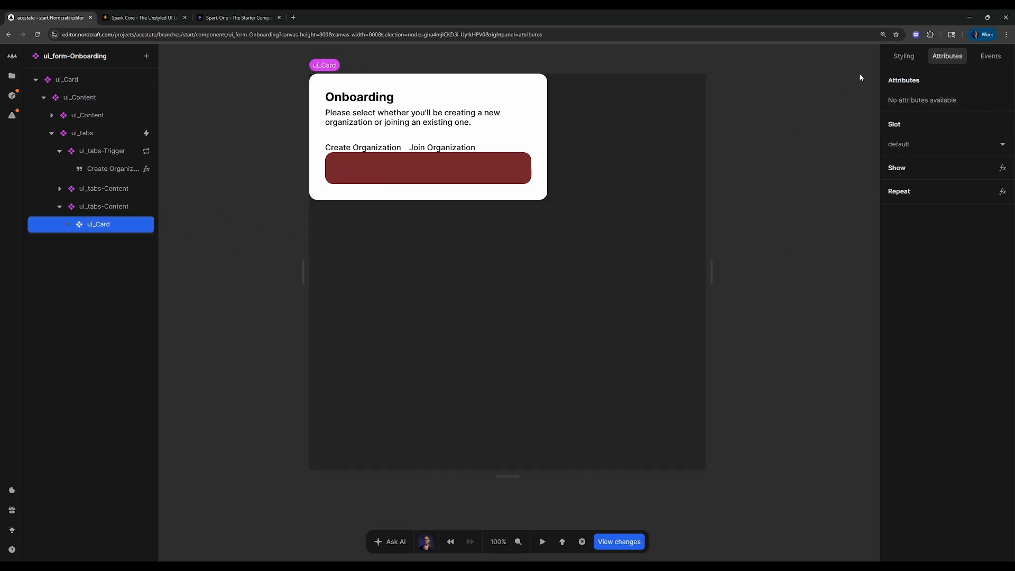
{"action": "left_click", "coordinate": [903, 56]}
{"action": "left_click", "coordinate": [936, 417]}
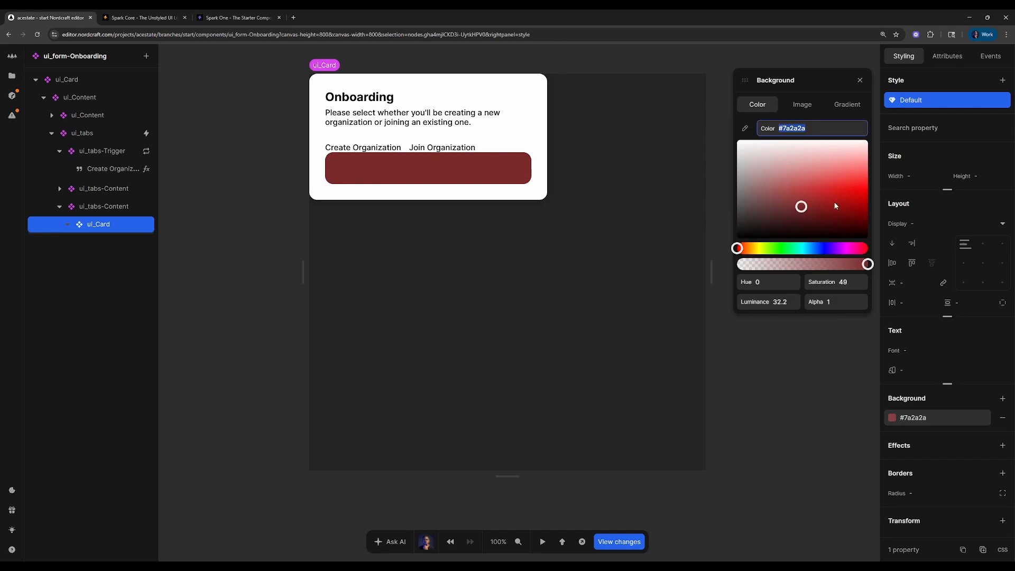
{"action": "left_click", "coordinate": [832, 248]}
{"action": "left_click", "coordinate": [836, 185]}
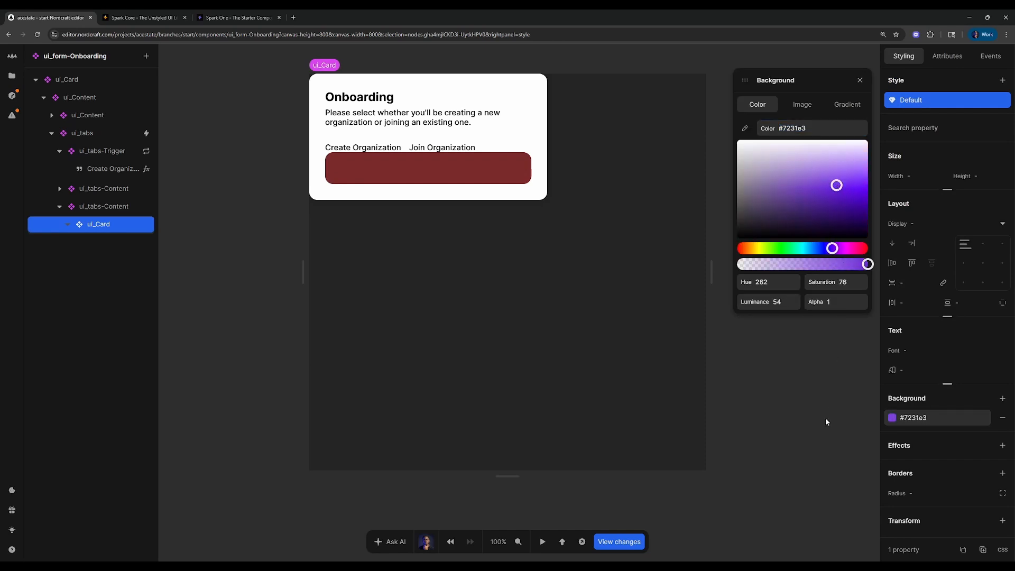
{"action": "left_click", "coordinate": [771, 252]}
- Test the tabs by switching repeatedly between Create Organization and Join Organization to check the displayed content, and return to design mode
{"action": "key", "text": "t"}
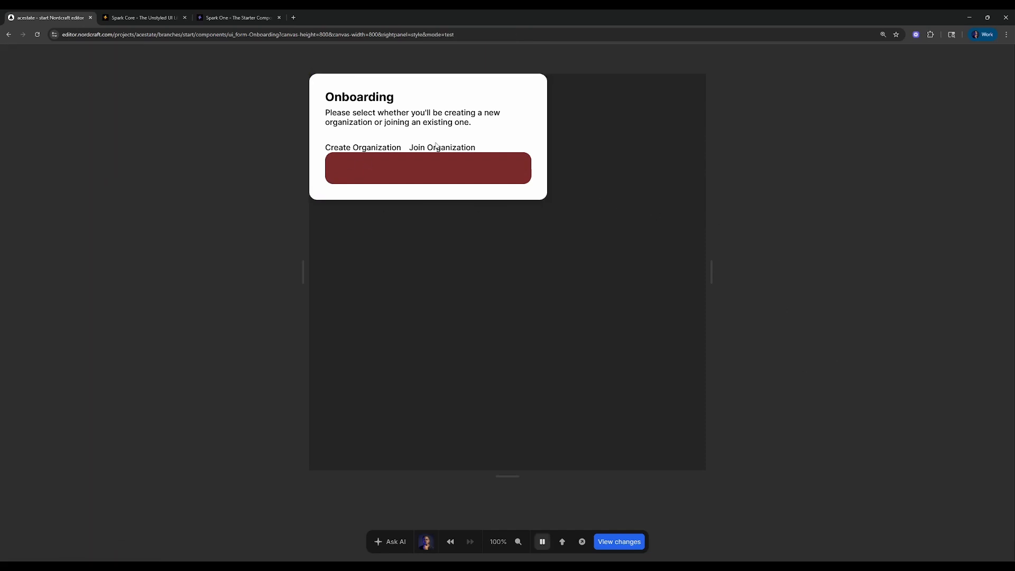
{"action": "left_click", "coordinate": [439, 148]}
{"action": "left_click", "coordinate": [366, 149]}
{"action": "left_click", "coordinate": [433, 151]}
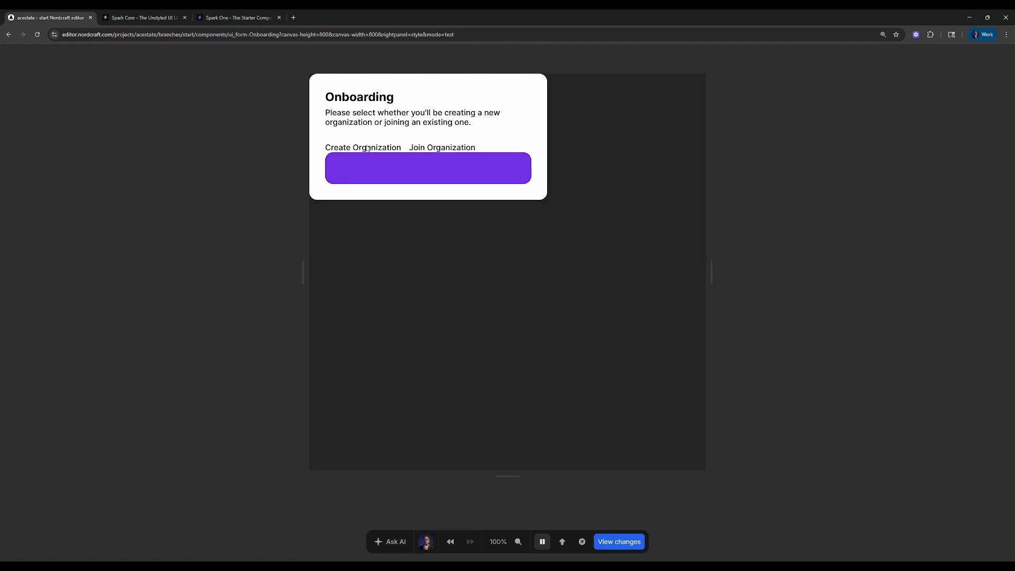
{"action": "left_click", "coordinate": [367, 148]}
{"action": "left_click", "coordinate": [433, 150]}
{"action": "left_click", "coordinate": [392, 149]}
{"action": "left_click", "coordinate": [439, 150]}
{"action": "left_click", "coordinate": [370, 149]}
{"action": "left_click", "coordinate": [438, 150]}
{"action": "left_click", "coordinate": [363, 153]}
{"action": "left_click", "coordinate": [441, 151]}
{"action": "left_click", "coordinate": [385, 148]}
{"action": "left_click", "coordinate": [438, 150]}
{"action": "left_click", "coordinate": [365, 150]}
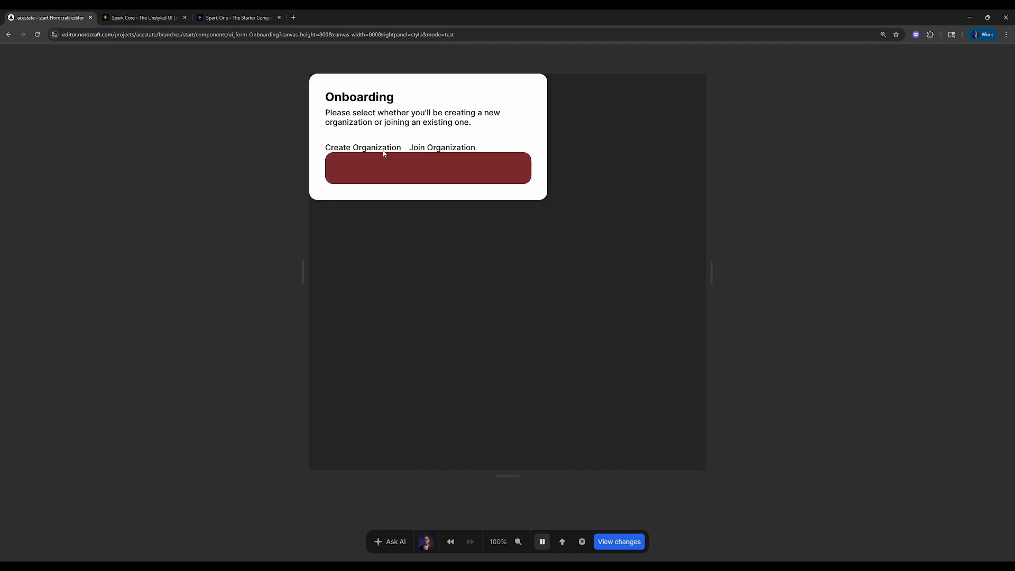
{"action": "left_click", "coordinate": [432, 149]}
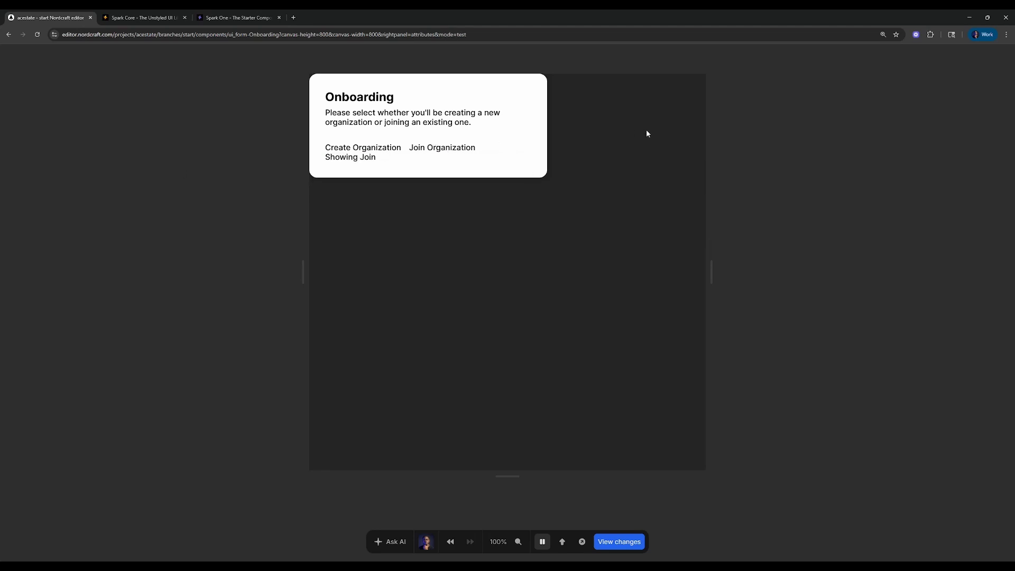
{"action": "key", "text": "t"}
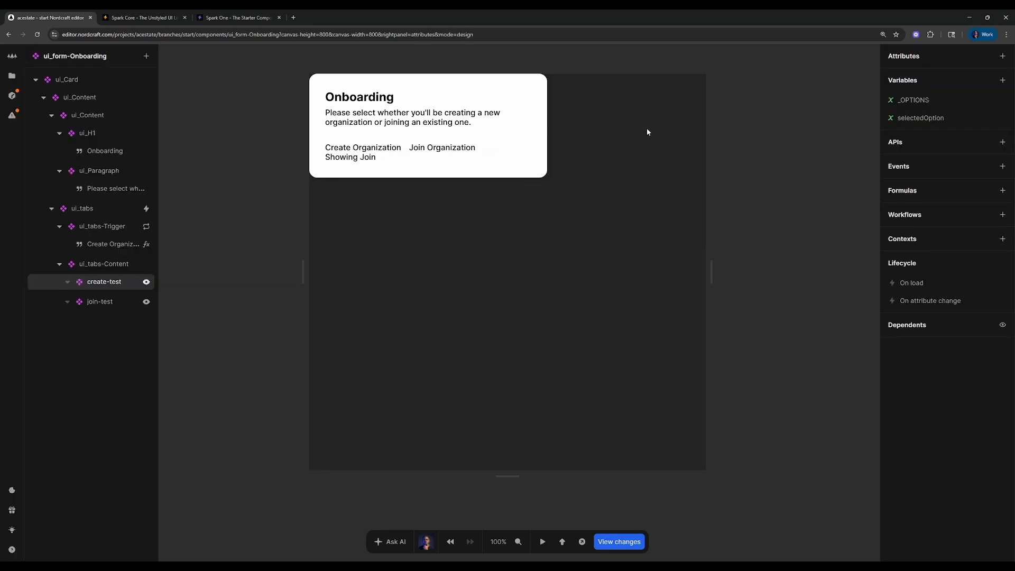